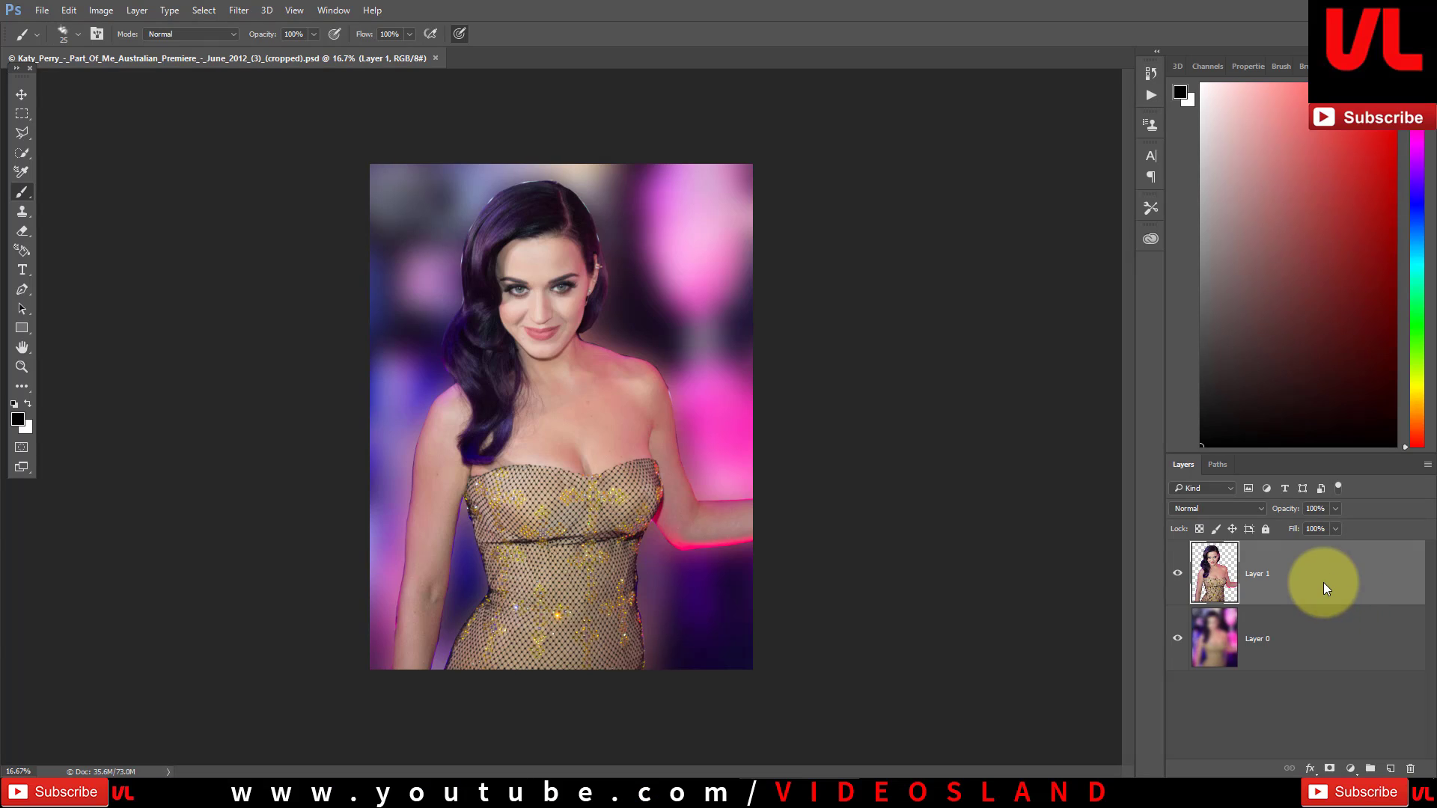
Step: Duplicate the cut-out Layer 1 to create Layer 1 copy above it
left_click_drag(1326, 591, 1390, 768)
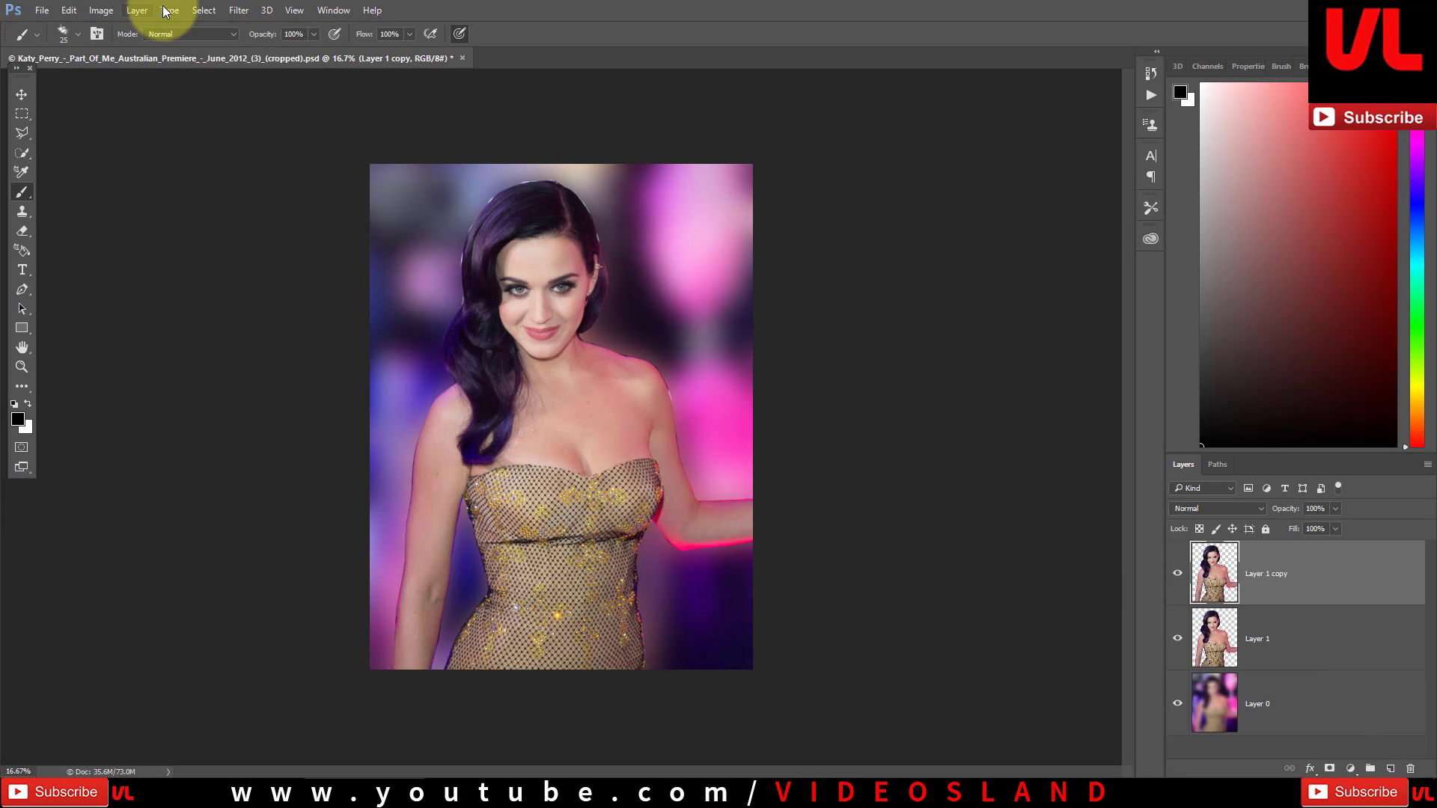
Step: Apply Auto Tone to Layer 1 copy
left_click(100, 15)
left_click(127, 84)
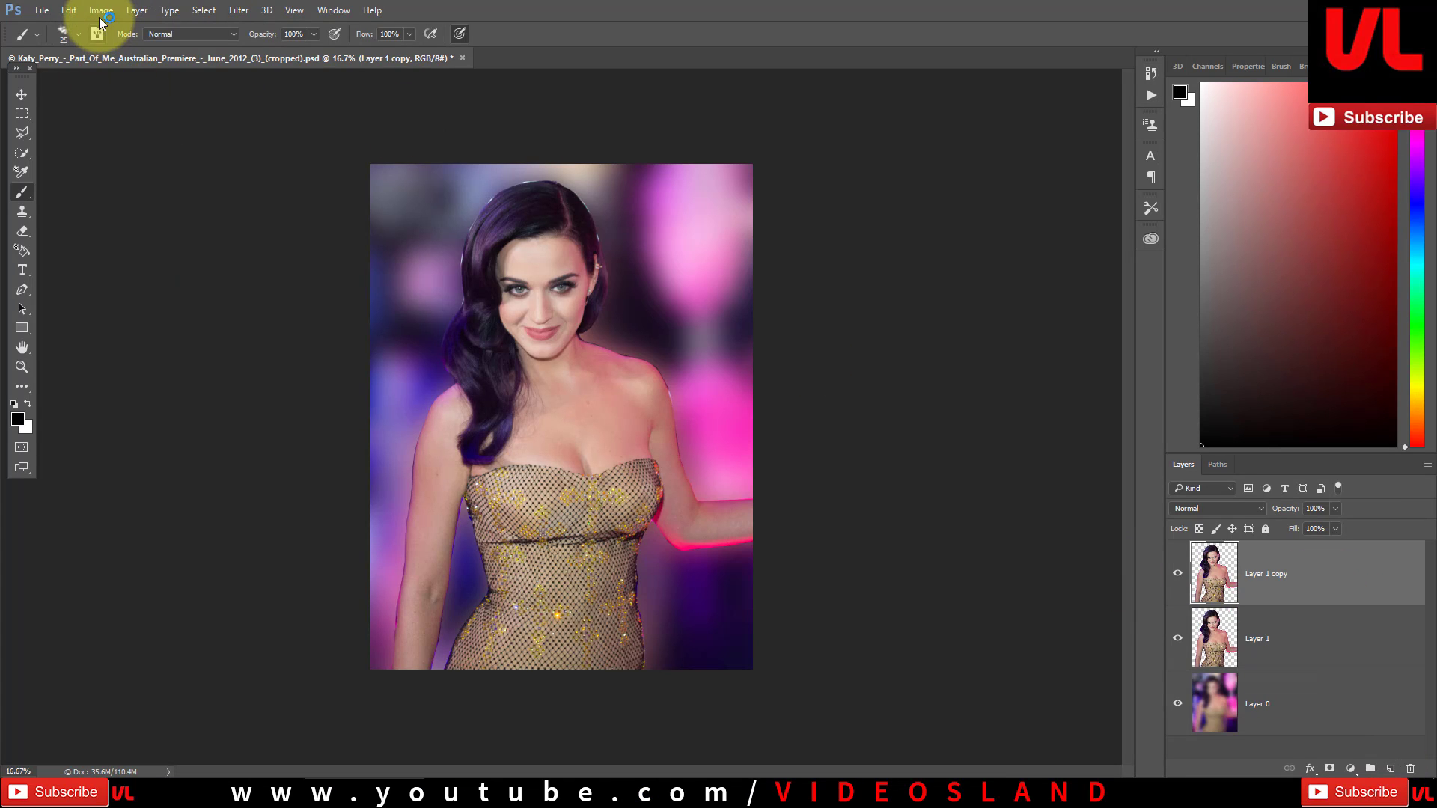
left_click(99, 15)
left_click(129, 66)
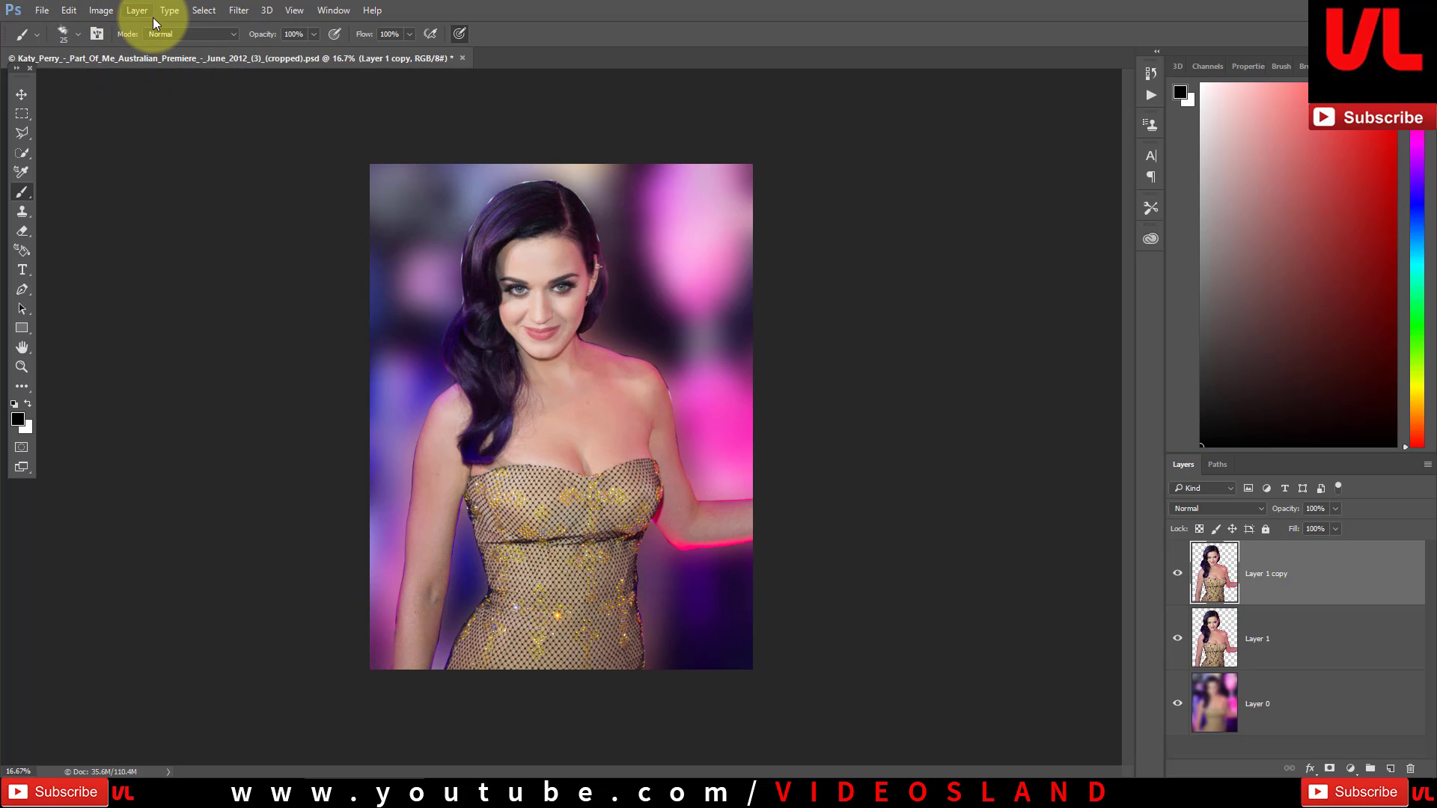
Step: Set Layer 1 copy to Linear Light blending, zoom in, and bring up High Pass
left_click(1205, 509)
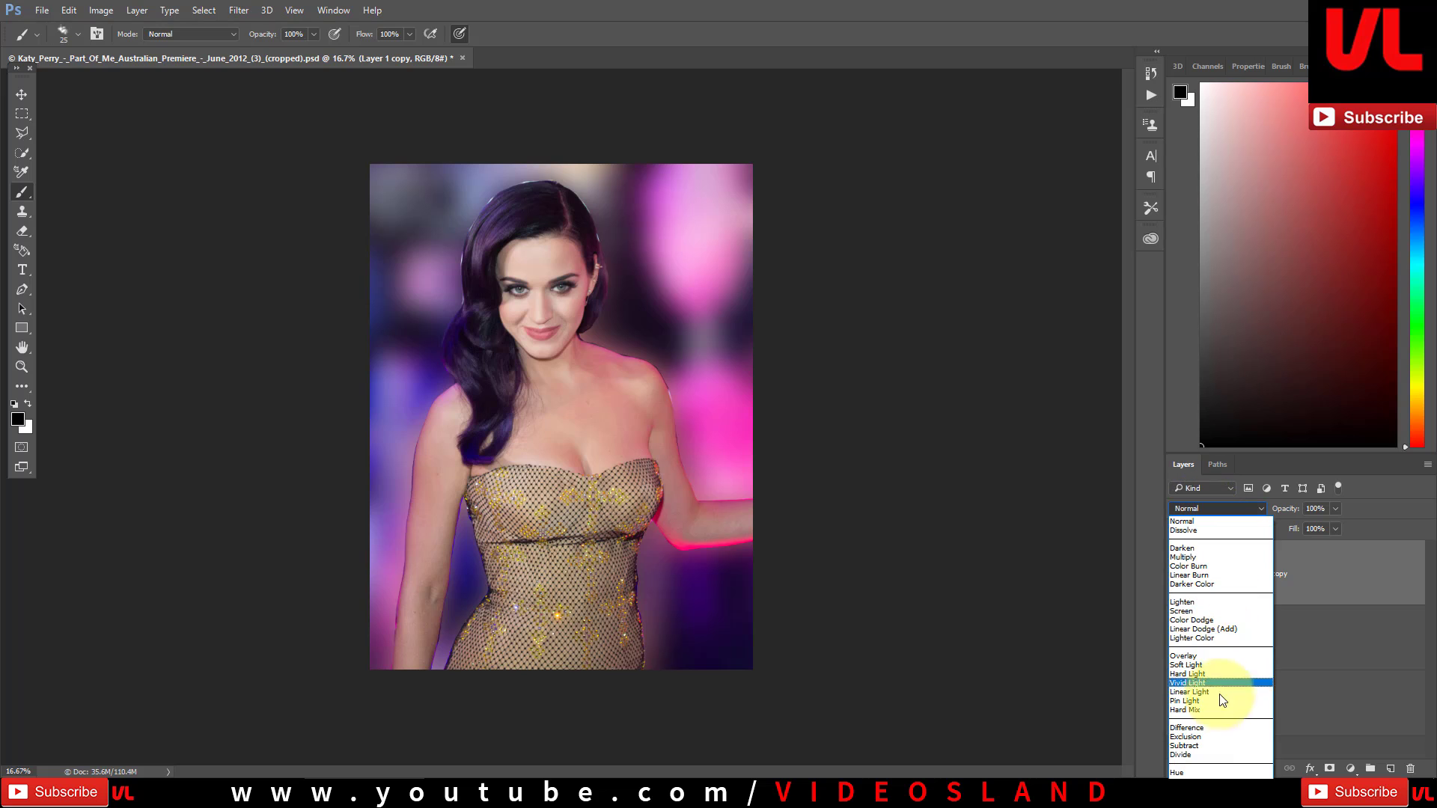
left_click(1223, 691)
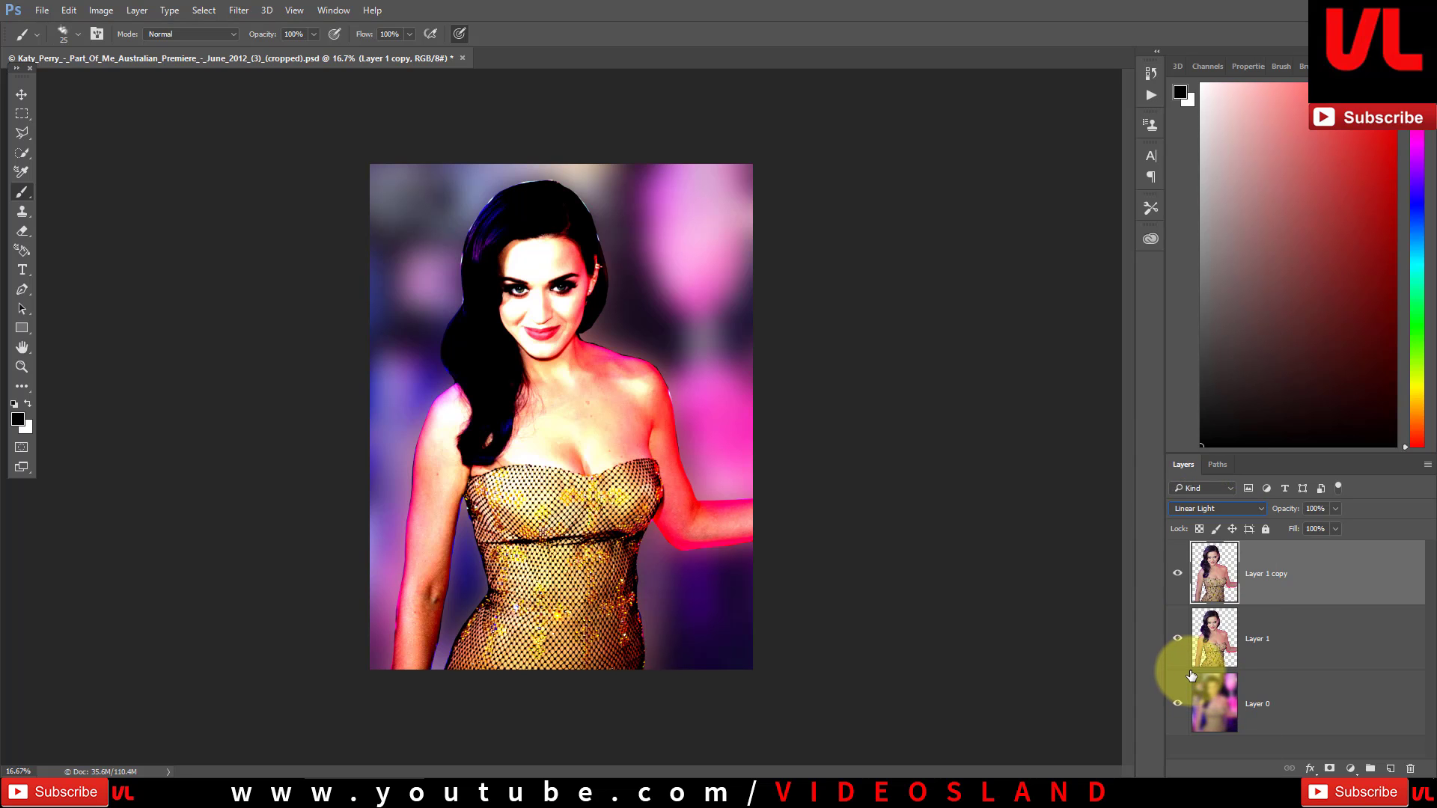
key("ctrl+plus")
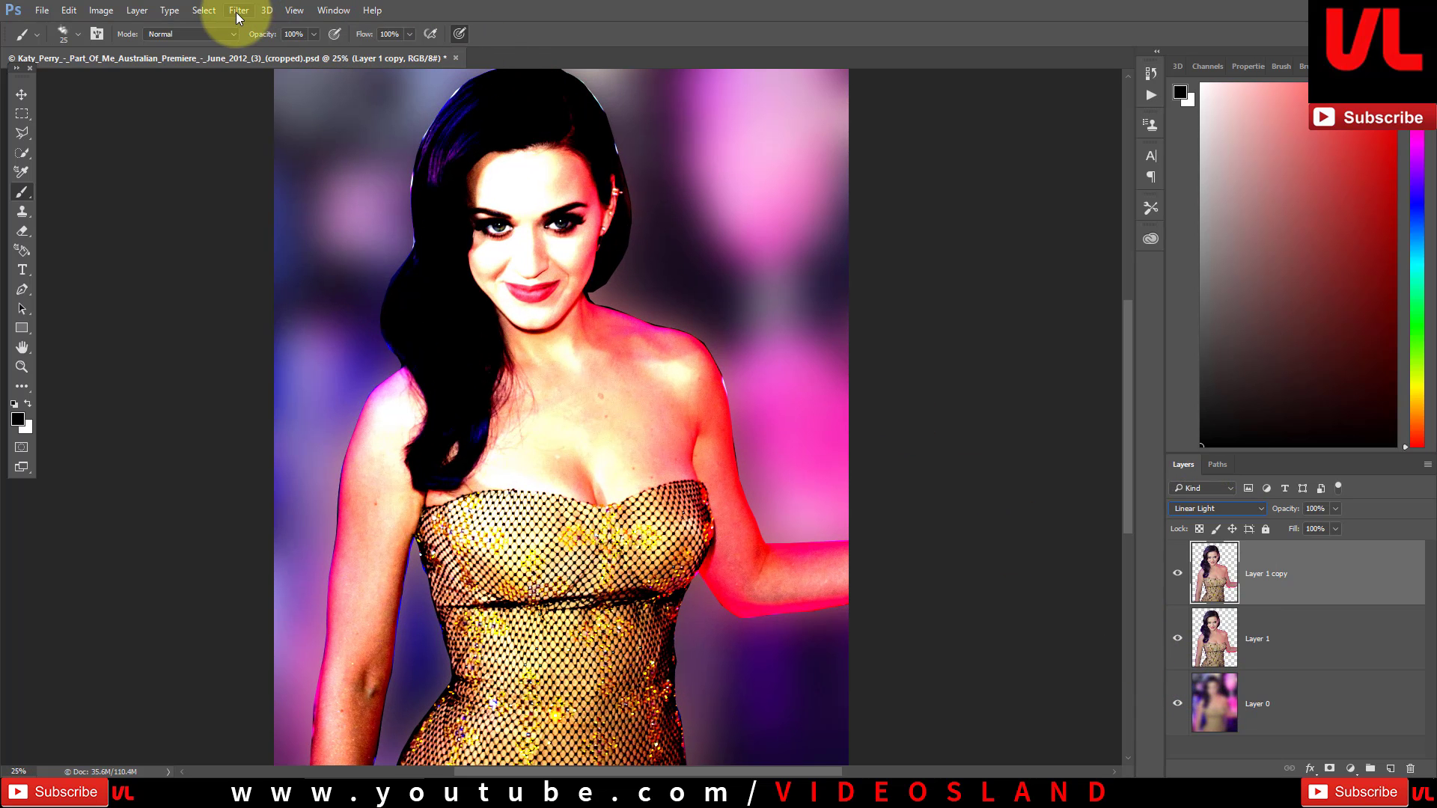
left_click(239, 10)
mouse_move(326, 303)
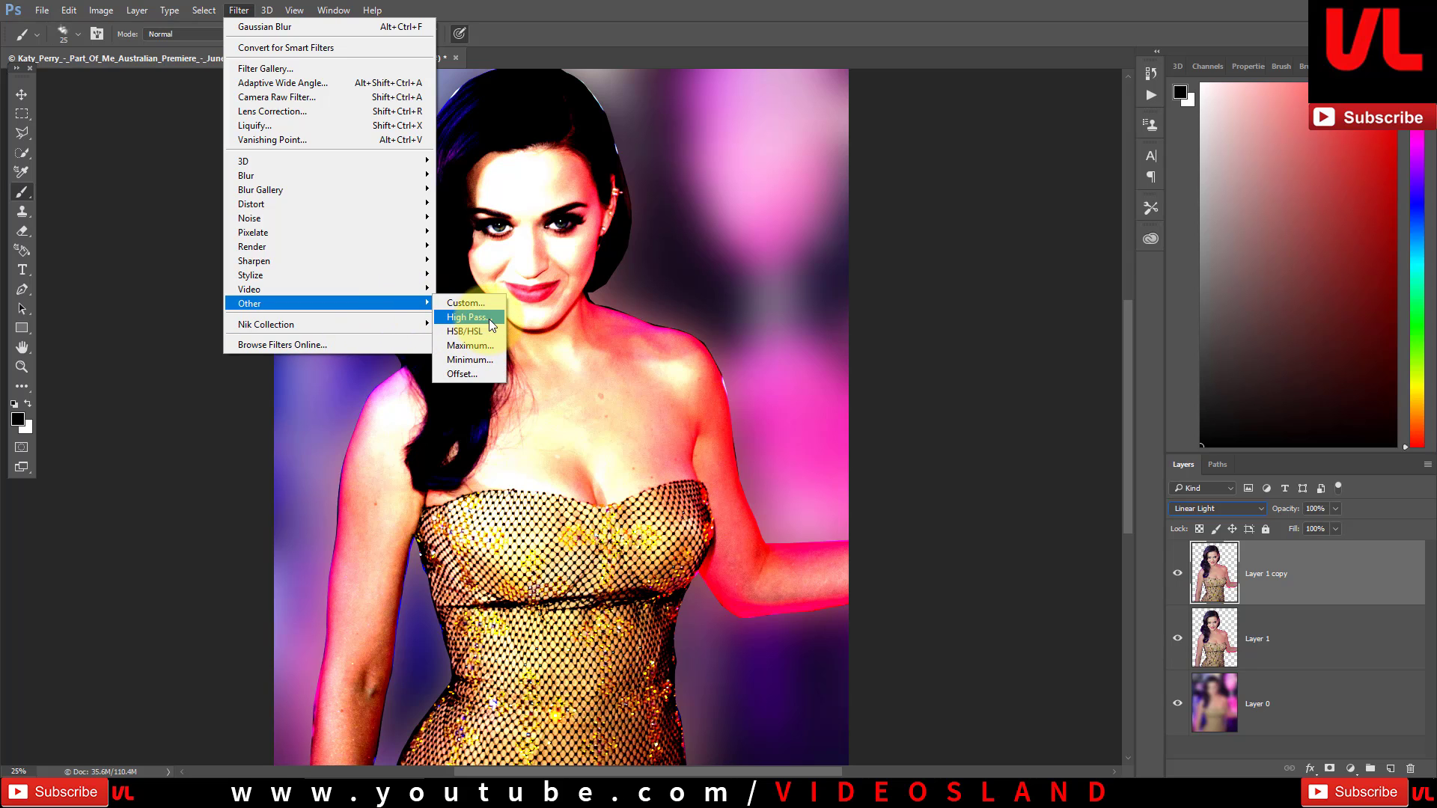
left_click(488, 319)
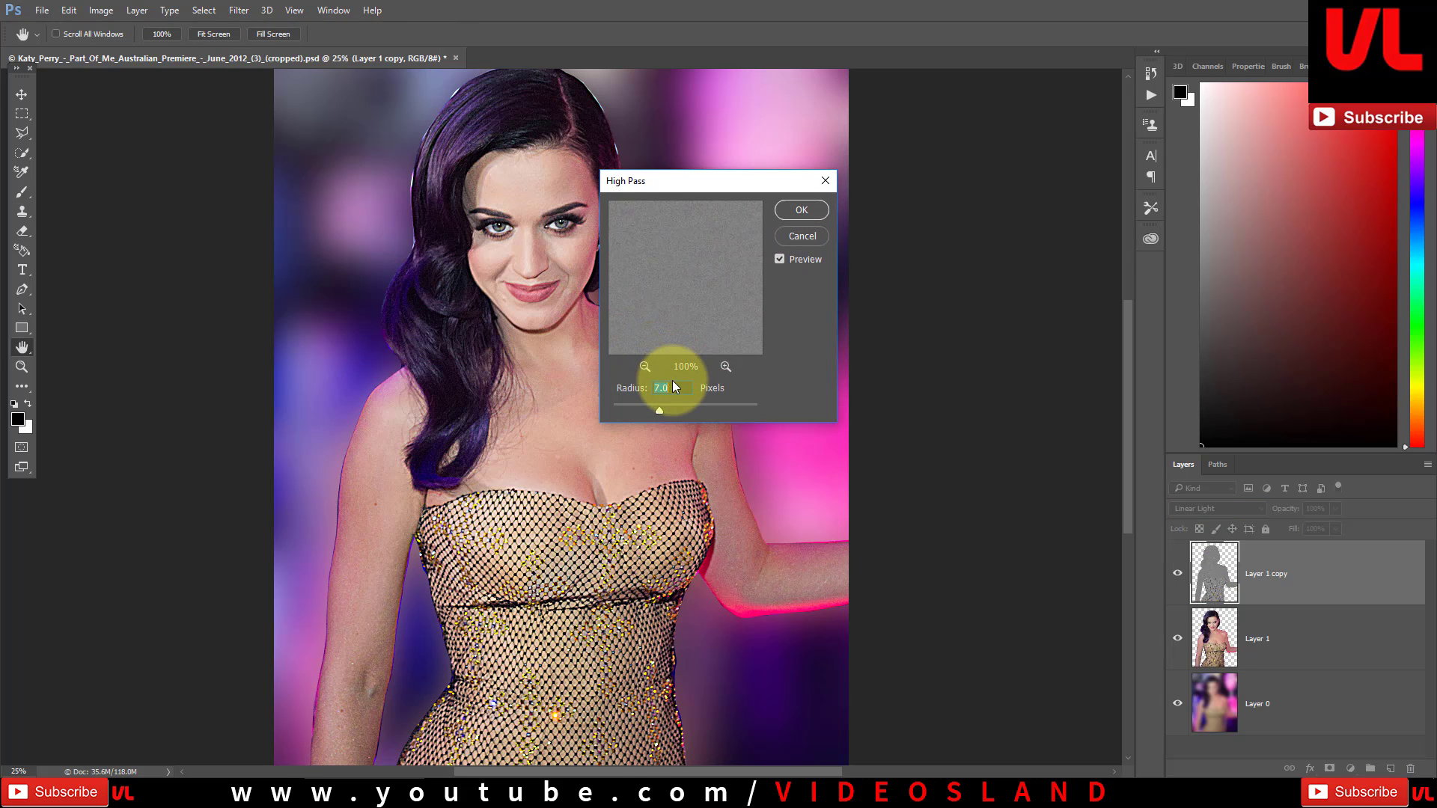
Step: Apply High Pass to Layer 1 copy with a 13.9-pixel radius
left_click_drag(659, 410, 669, 410)
left_click(681, 410)
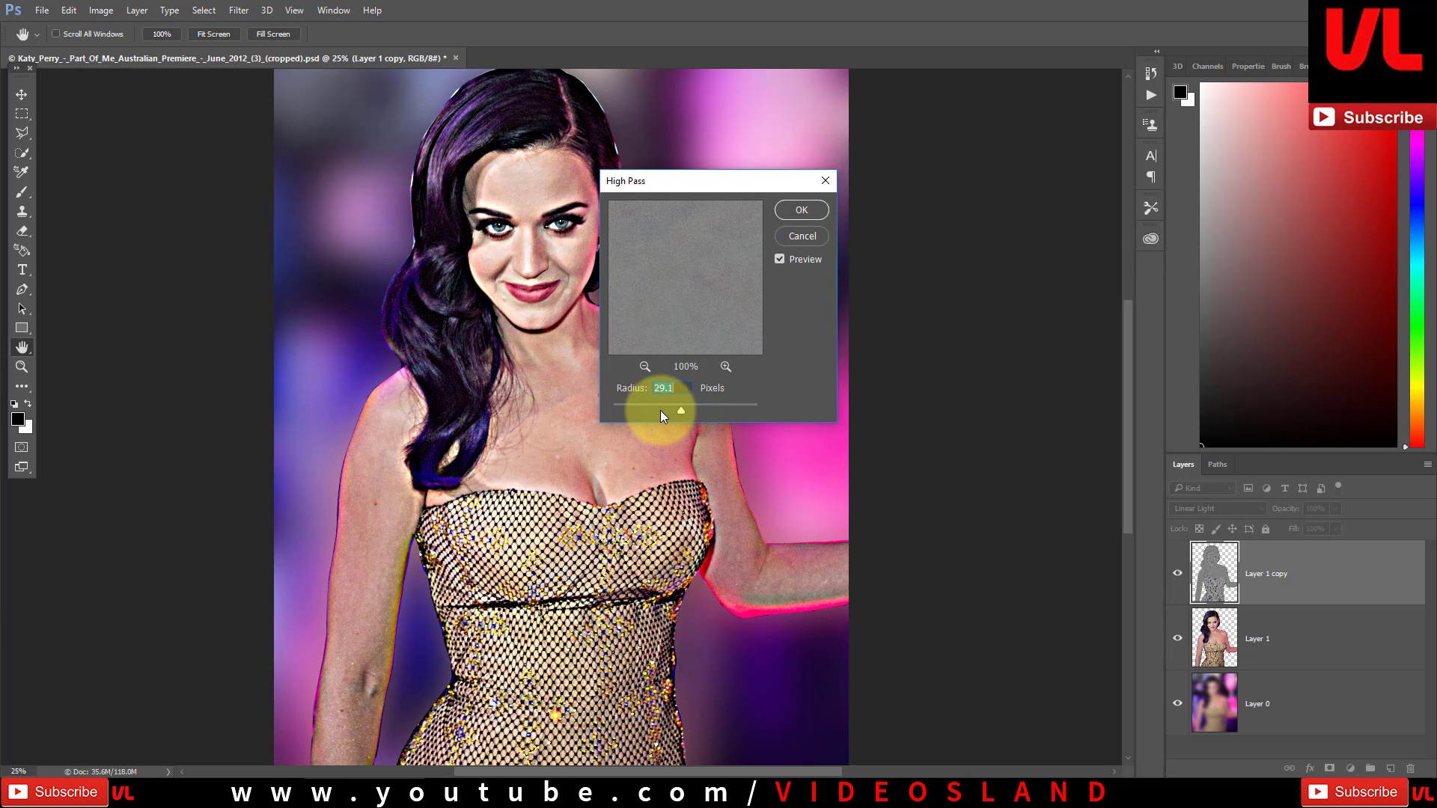
left_click(663, 407)
left_click(675, 407)
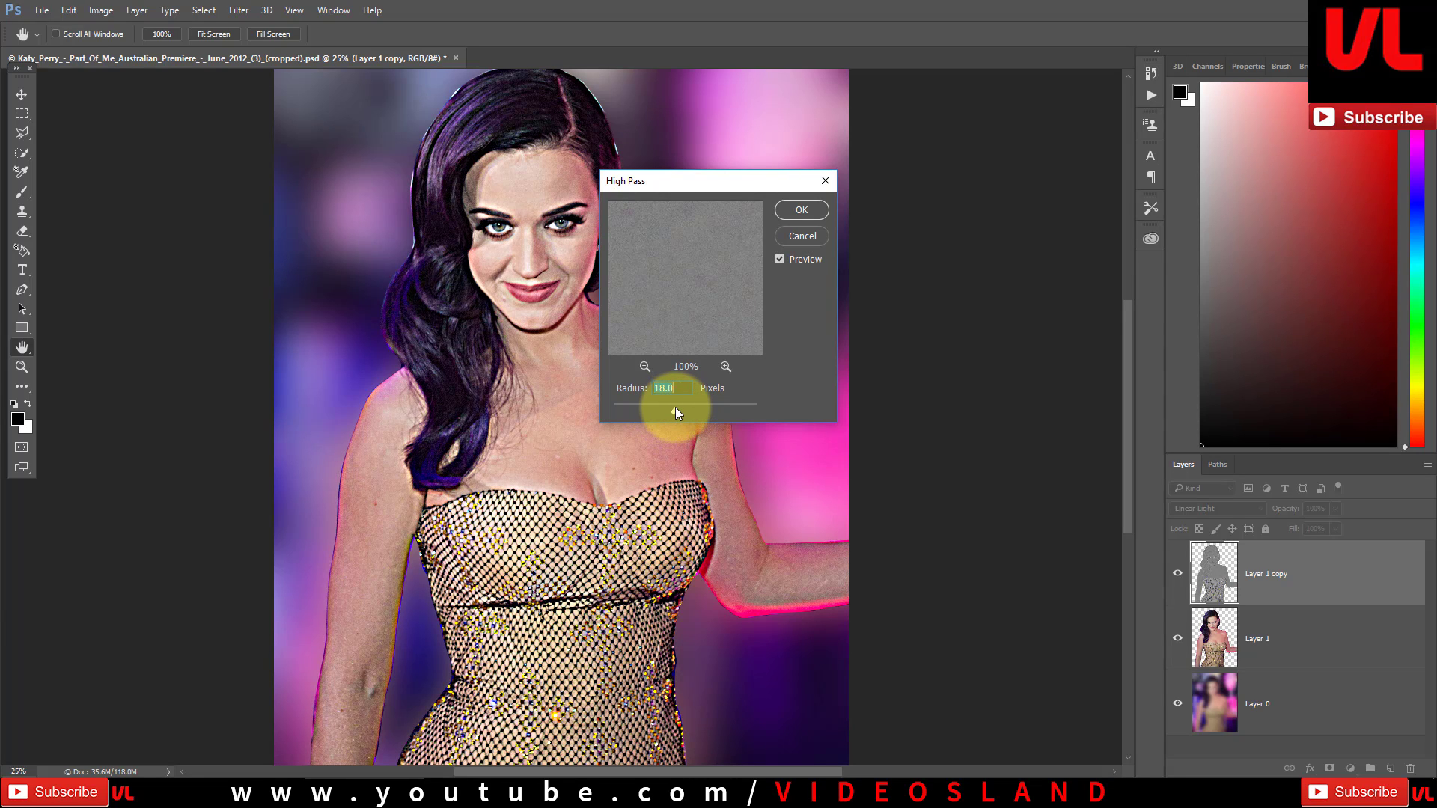
left_click_drag(673, 407, 672, 407)
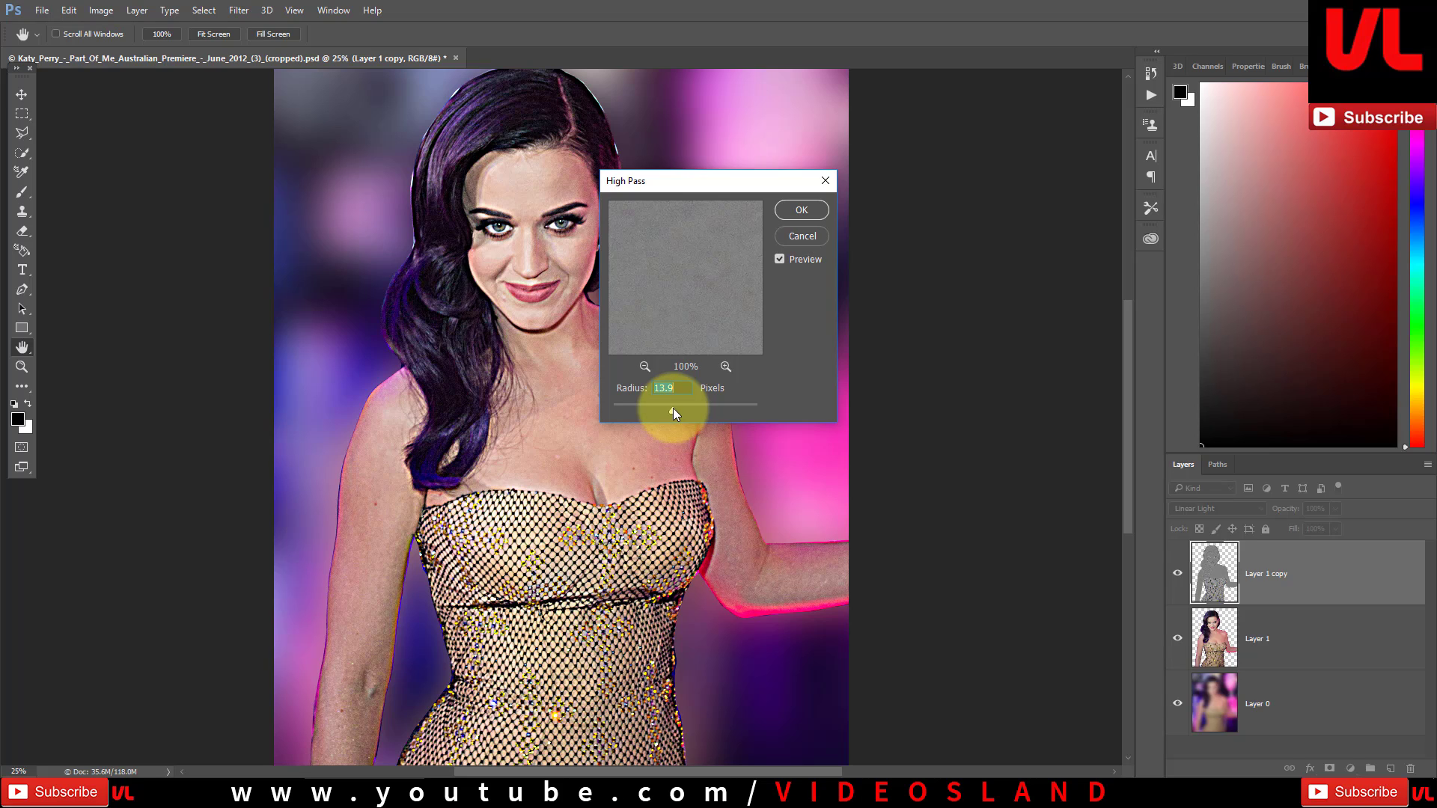
left_click(794, 211)
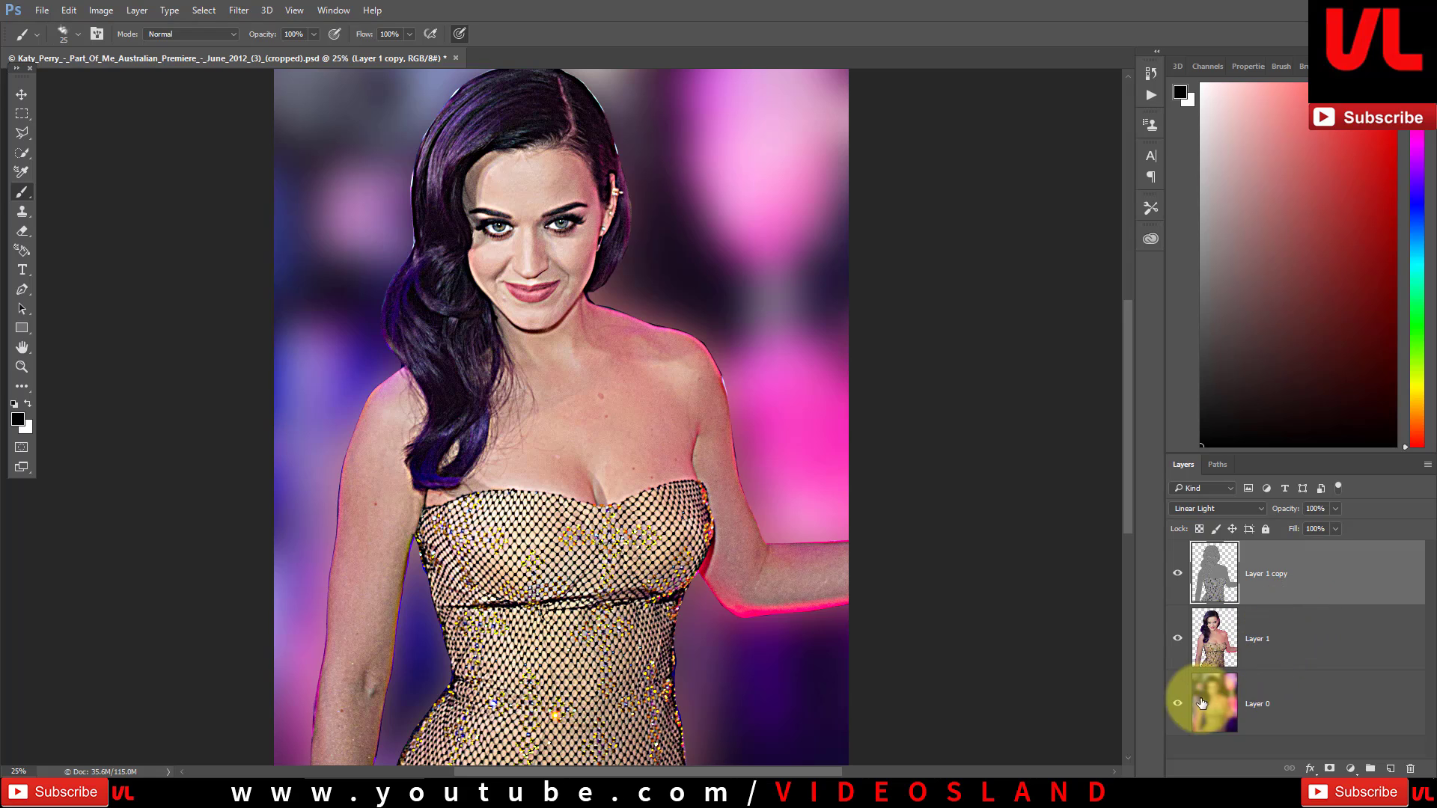
Step: Stamp the visible subject into a new Layer 2 with Layer 0 hidden, then show Layer 0
left_click(1178, 706)
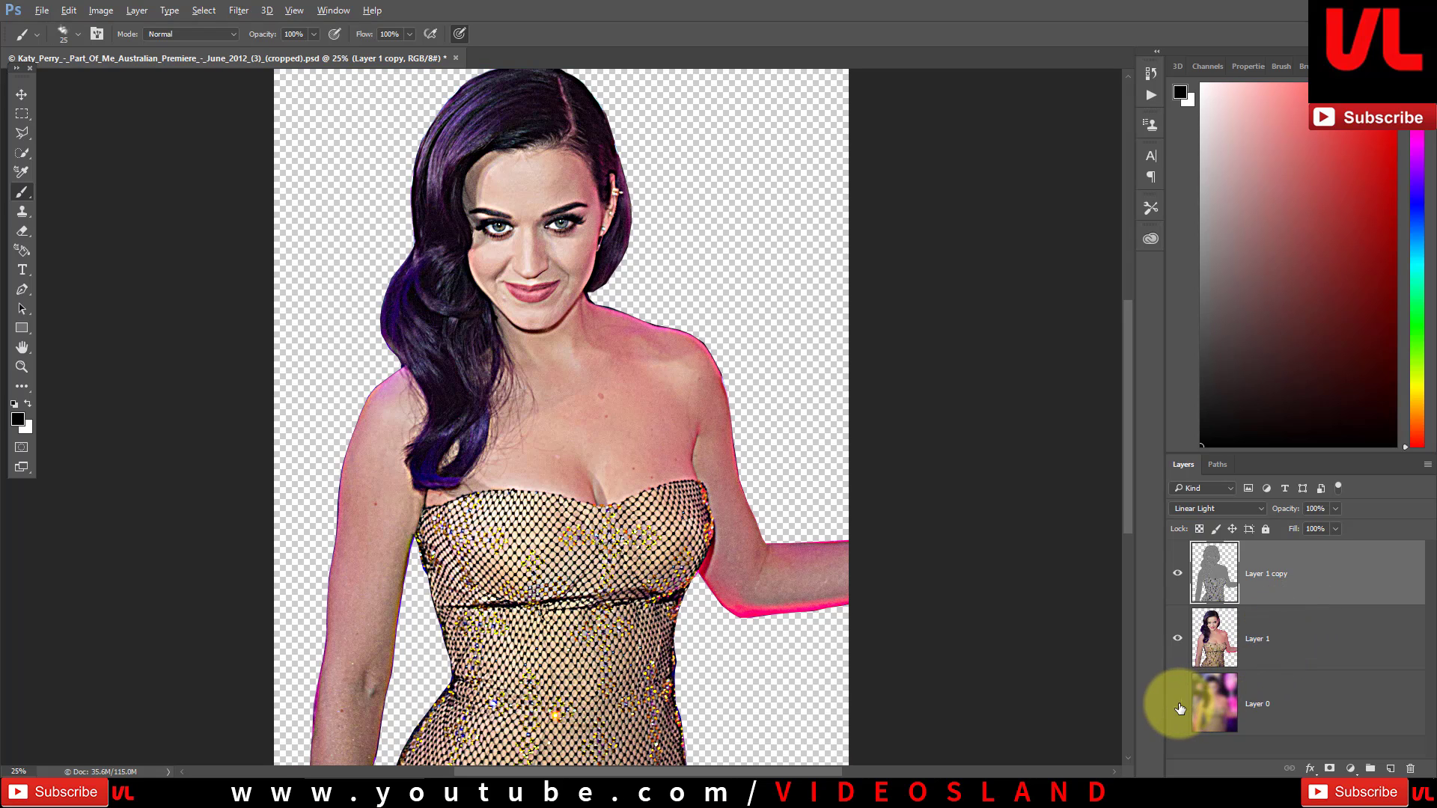
key("ctrl+shift+alt+e")
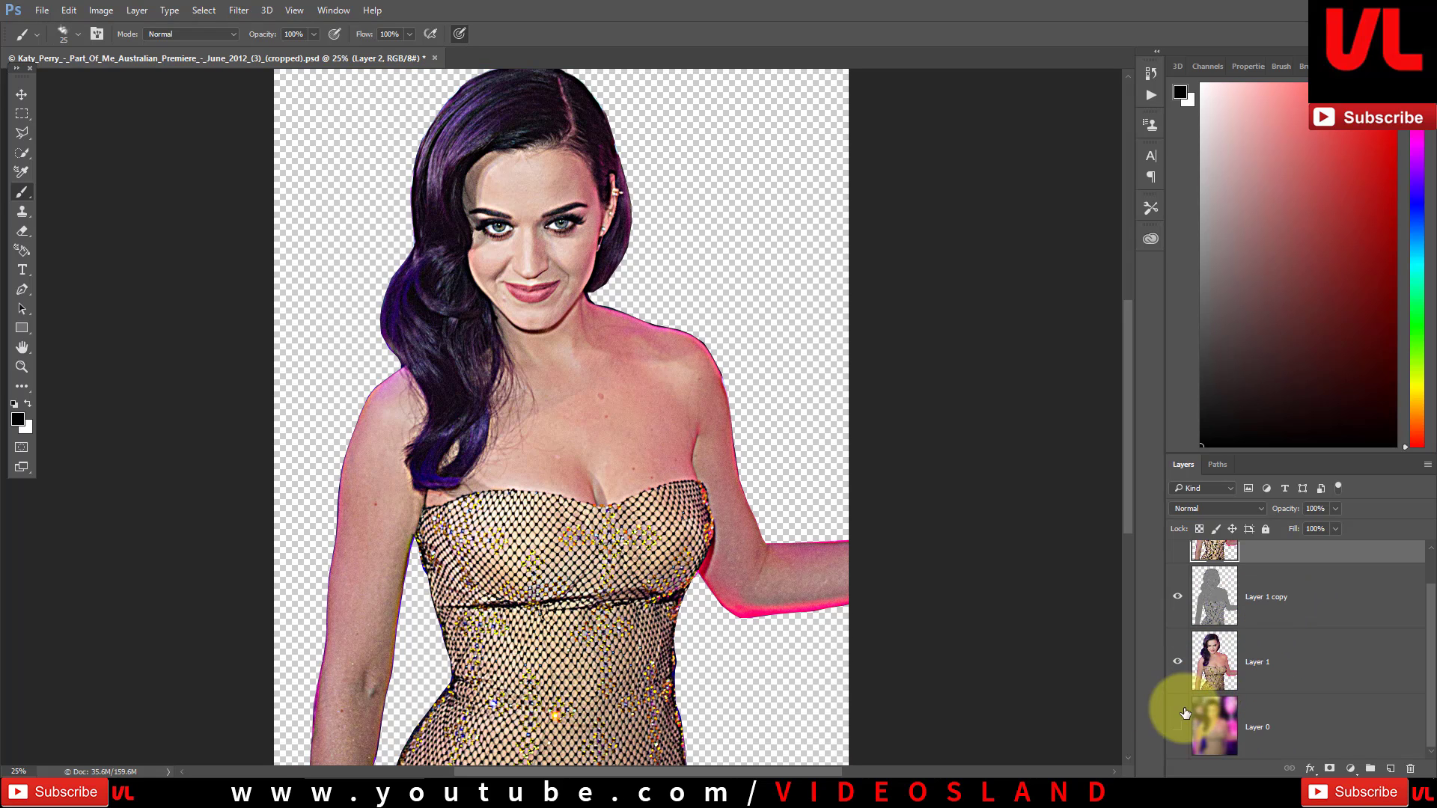
left_click(1178, 725)
scroll(1182, 719, "up", 1)
Step: Delete Layer 1 copy and make the merged Layer 2 active
left_click(1264, 657)
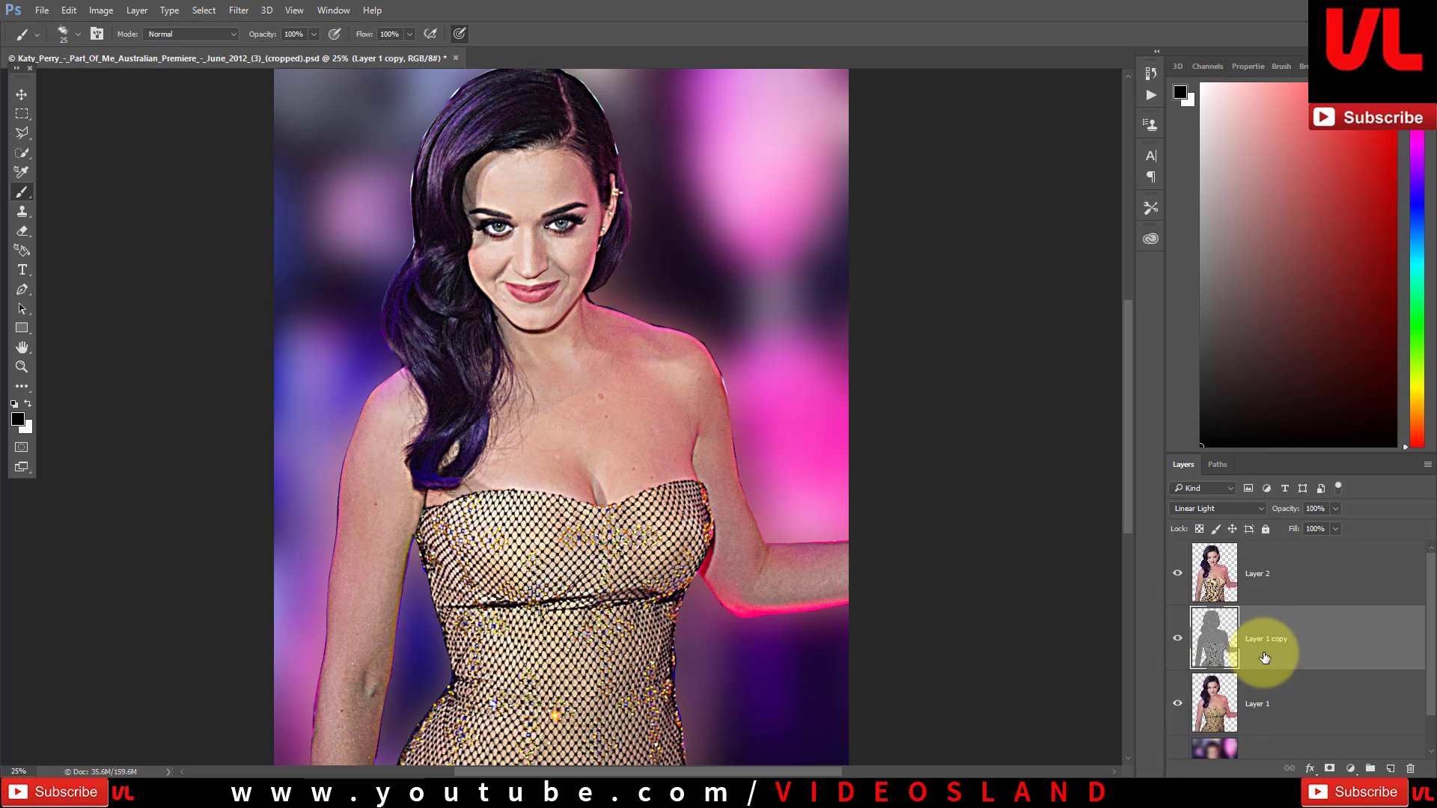
key("Delete")
left_click(1177, 573)
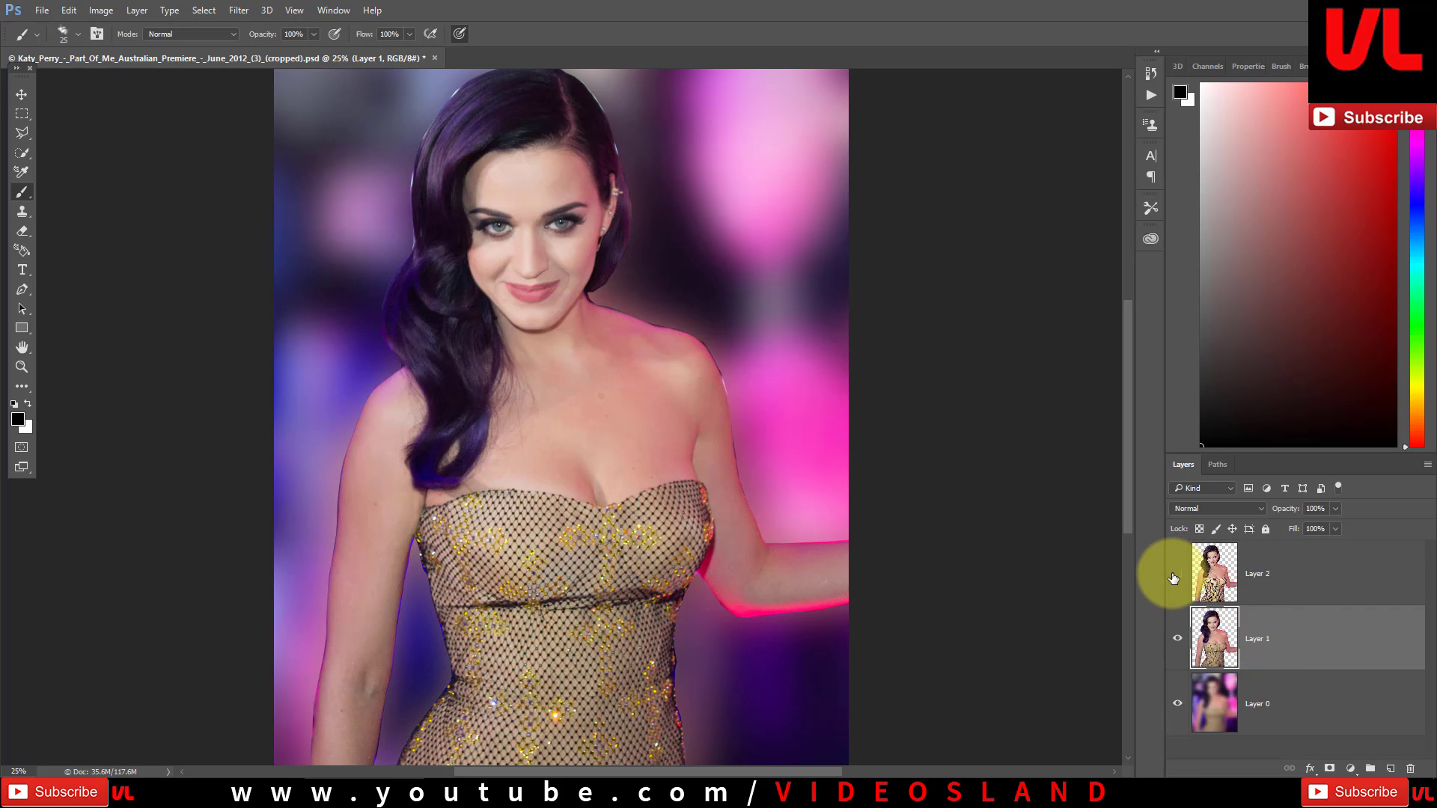
left_click(1293, 589)
key("i")
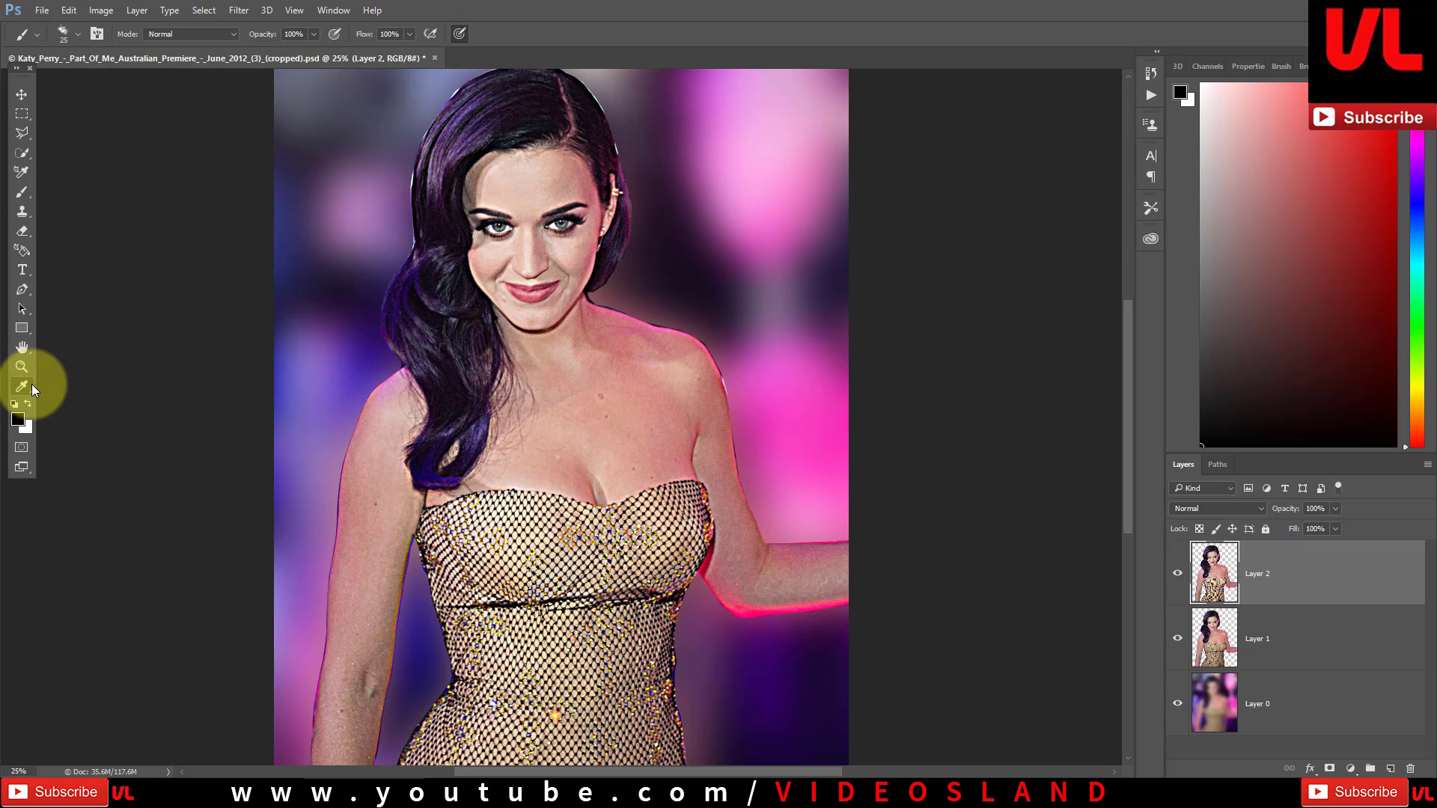
right_click(30, 387)
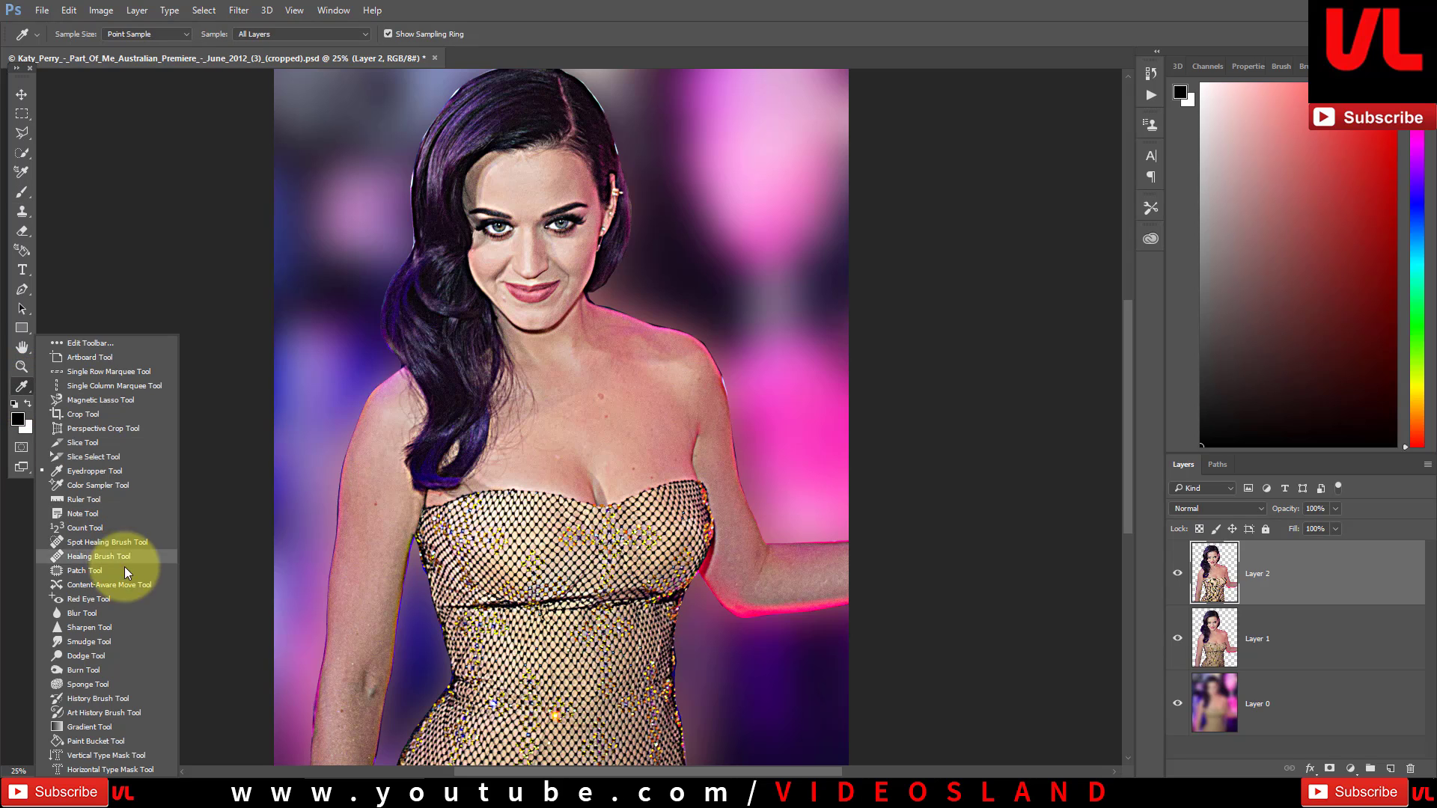
Step: Take the Smudge Tool, zoom in, and smear the nose bridge on Layer 2
left_click(115, 642)
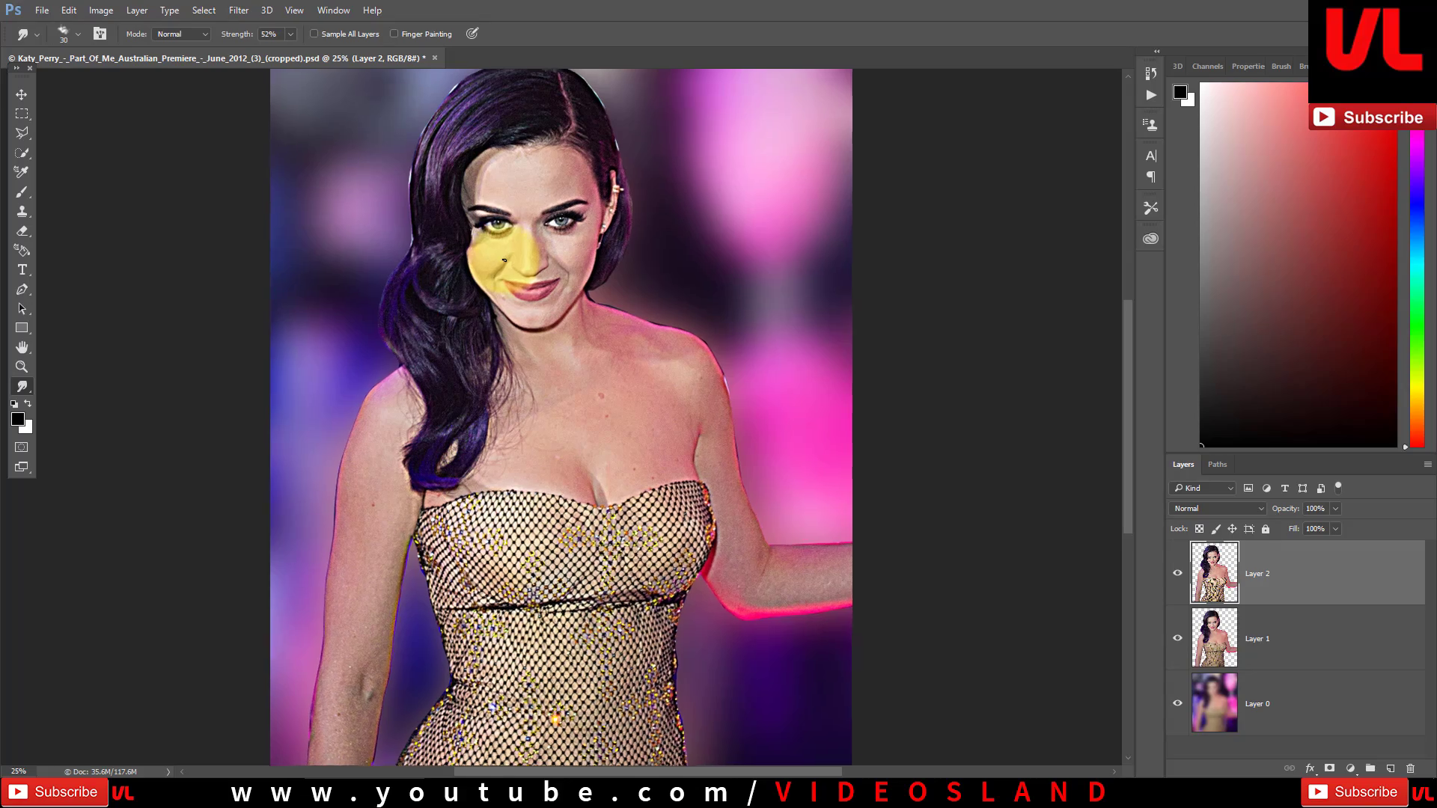
scroll(497, 267, "up", 3)
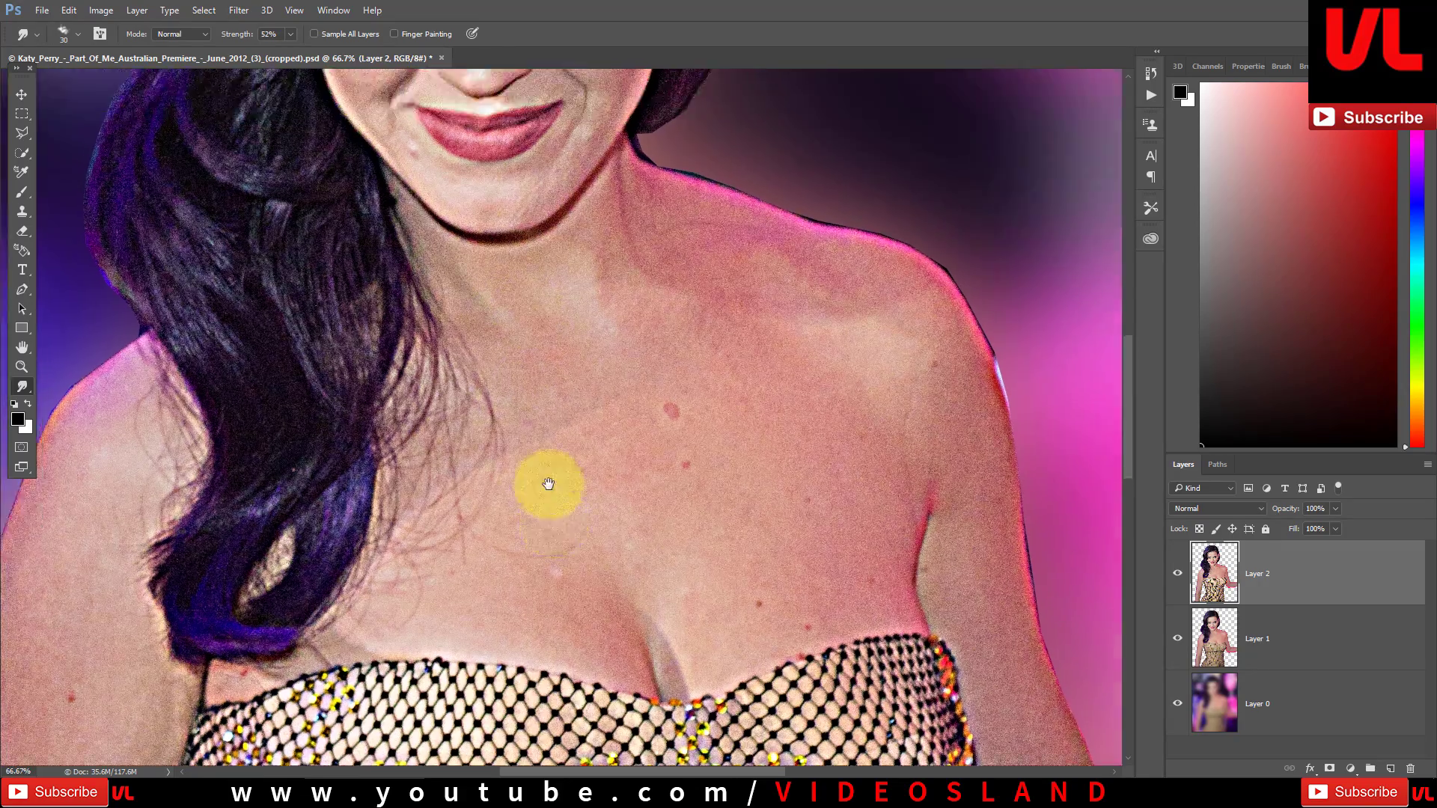
scroll(546, 481, "up", 5)
scroll(524, 456, "up", 1)
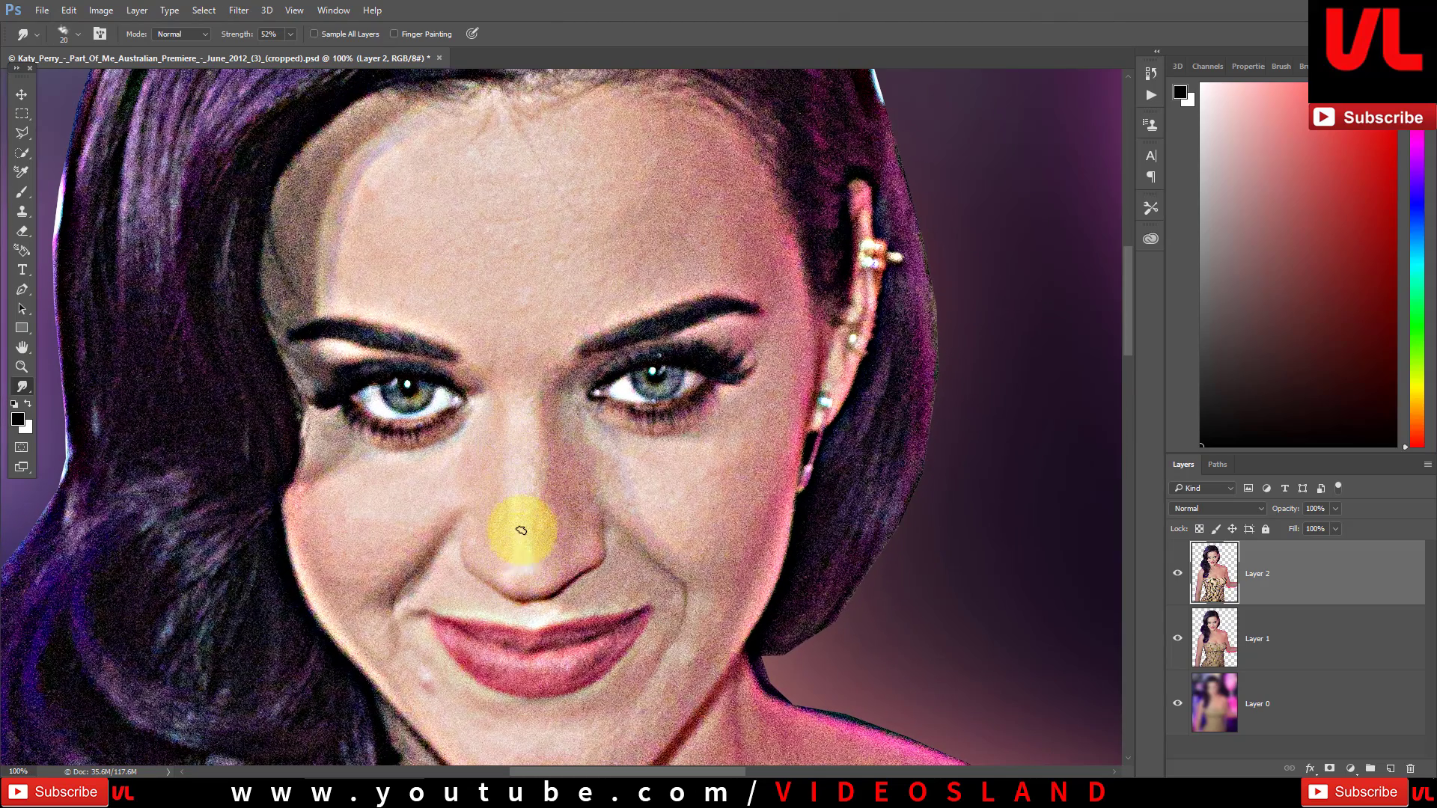
mouse_move(523, 512)
left_mouse_down()
mouse_move(522, 422)
mouse_move(513, 569)
left_mouse_up()
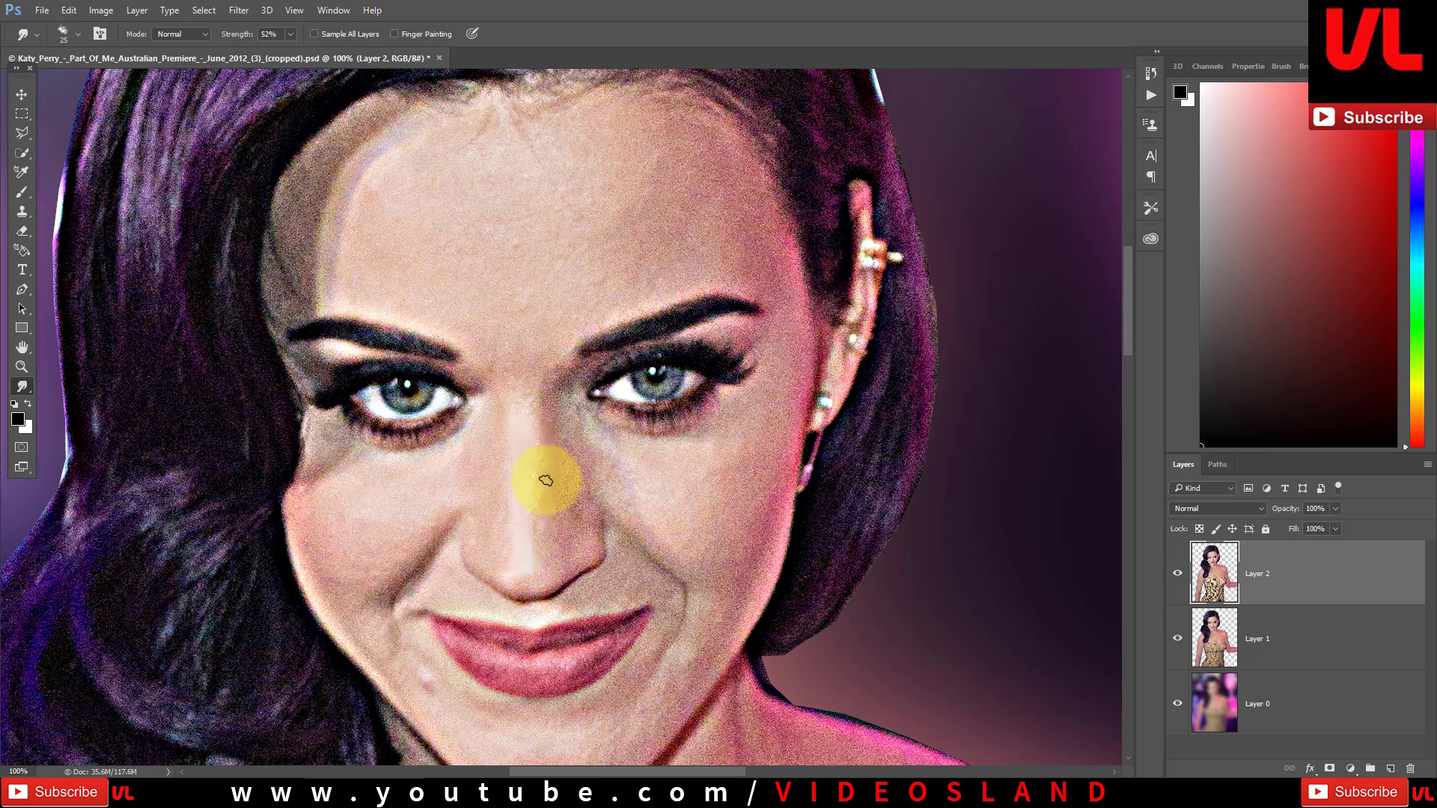
mouse_move(535, 506)
left_mouse_down()
mouse_move(529, 411)
mouse_move(556, 540)
mouse_move(564, 449)
mouse_move(581, 531)
mouse_move(497, 510)
left_mouse_up()
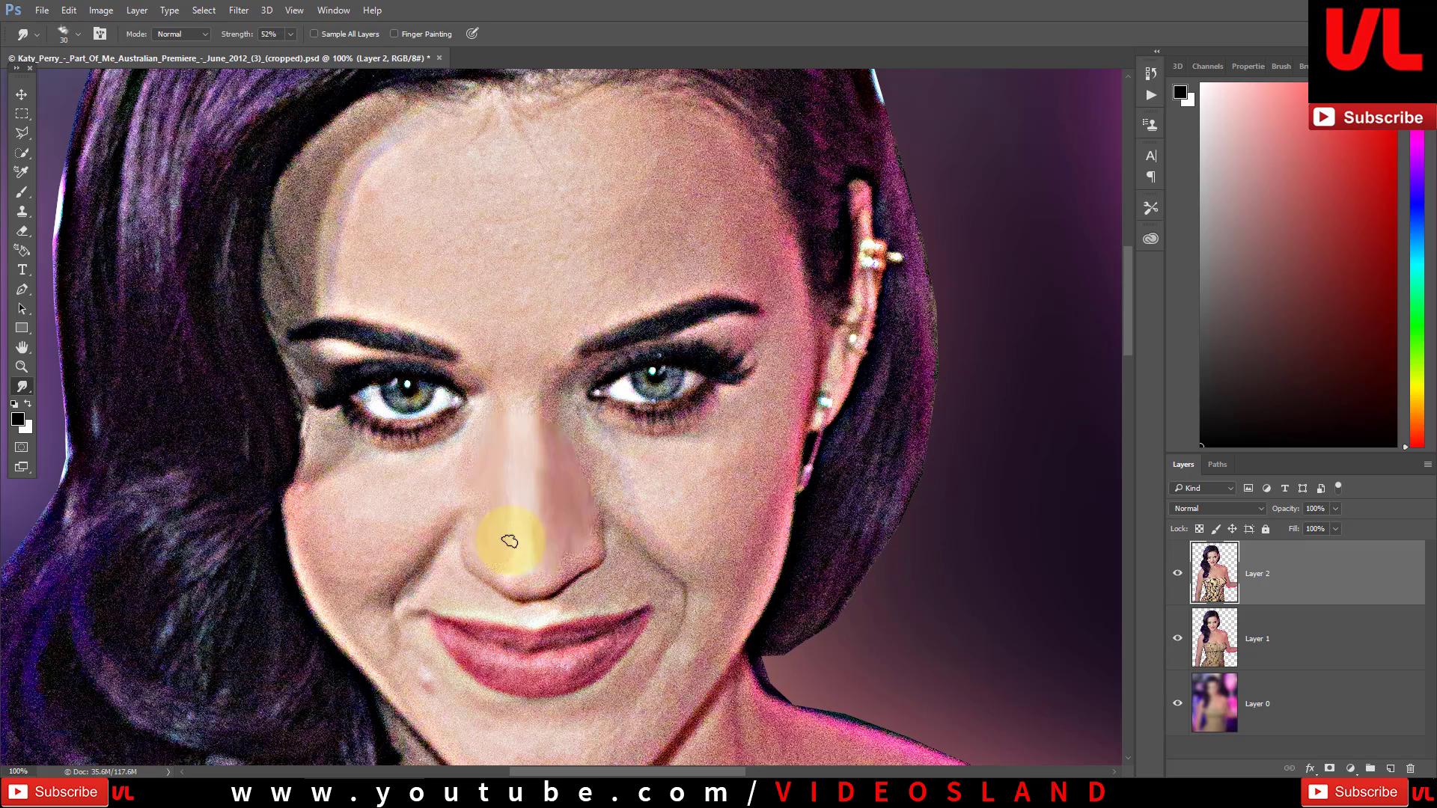
mouse_move(484, 531)
left_mouse_down()
mouse_move(524, 507)
mouse_move(545, 514)
mouse_move(507, 508)
mouse_move(543, 571)
mouse_move(522, 571)
mouse_move(587, 551)
mouse_move(534, 585)
left_mouse_up()
key("bracketleft")
key("bracketleft")
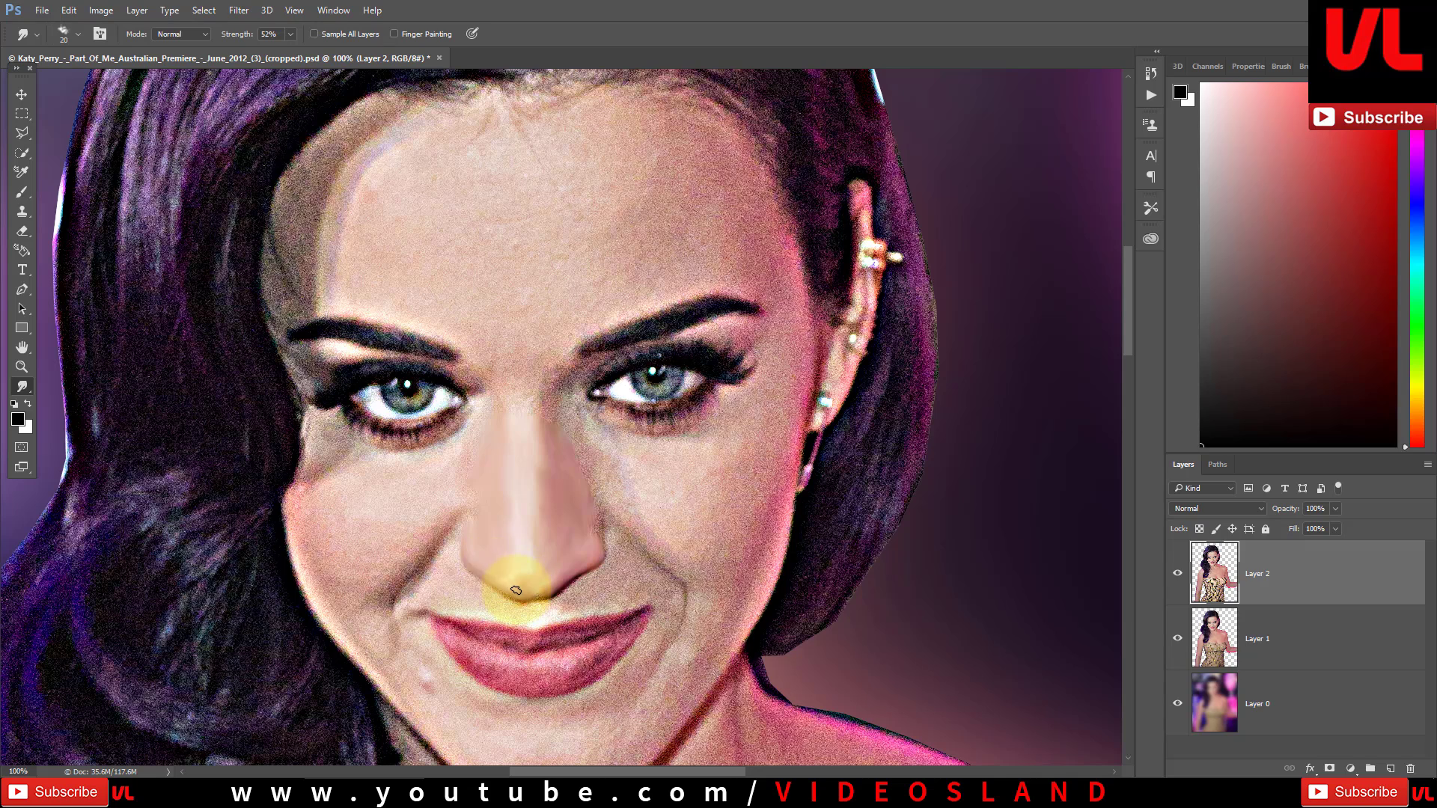
Step: Smudge the nose tip, nostril shading and cheek crease beside the nose
key("bracketright")
left_click_drag(517, 590, 577, 577)
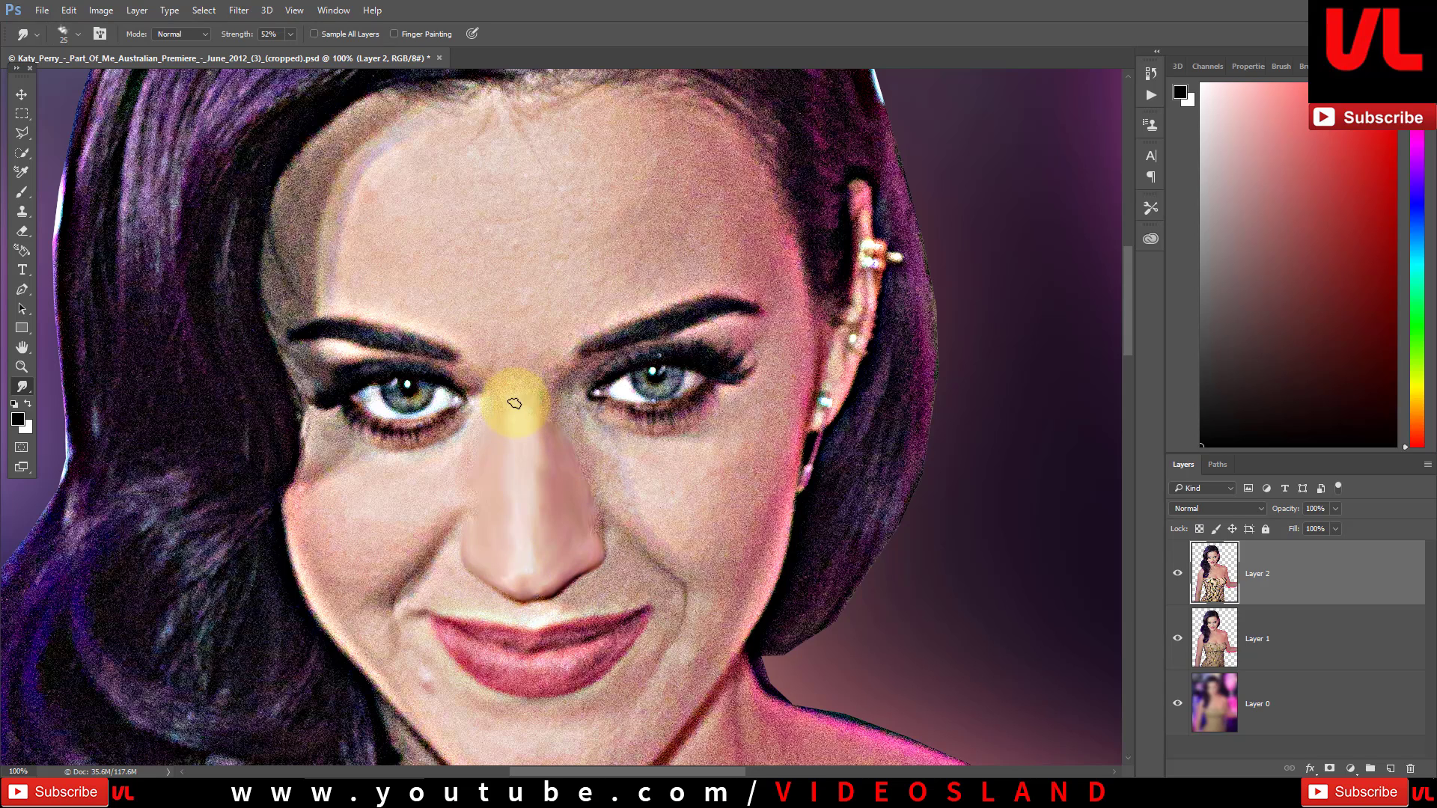
key("bracketright")
key("bracketleft")
mouse_move(427, 561)
left_mouse_down()
mouse_move(392, 603)
mouse_move(395, 570)
mouse_move(372, 580)
mouse_move(386, 618)
mouse_move(372, 609)
mouse_move(442, 551)
mouse_move(391, 609)
mouse_move(346, 564)
mouse_move(326, 588)
mouse_move(342, 567)
mouse_move(362, 587)
mouse_move(301, 513)
mouse_move(385, 519)
mouse_move(461, 487)
mouse_move(295, 539)
mouse_move(304, 580)
mouse_move(289, 561)
mouse_move(356, 663)
mouse_move(321, 638)
mouse_move(387, 654)
mouse_move(391, 674)
mouse_move(385, 626)
mouse_move(426, 627)
left_mouse_up()
key("bracketright")
key("bracketright")
key("bracketright")
key("bracketleft")
key("bracketright")
key("bracketright")
key("bracketright")
key("bracketright")
key("bracketright")
key("bracketright")
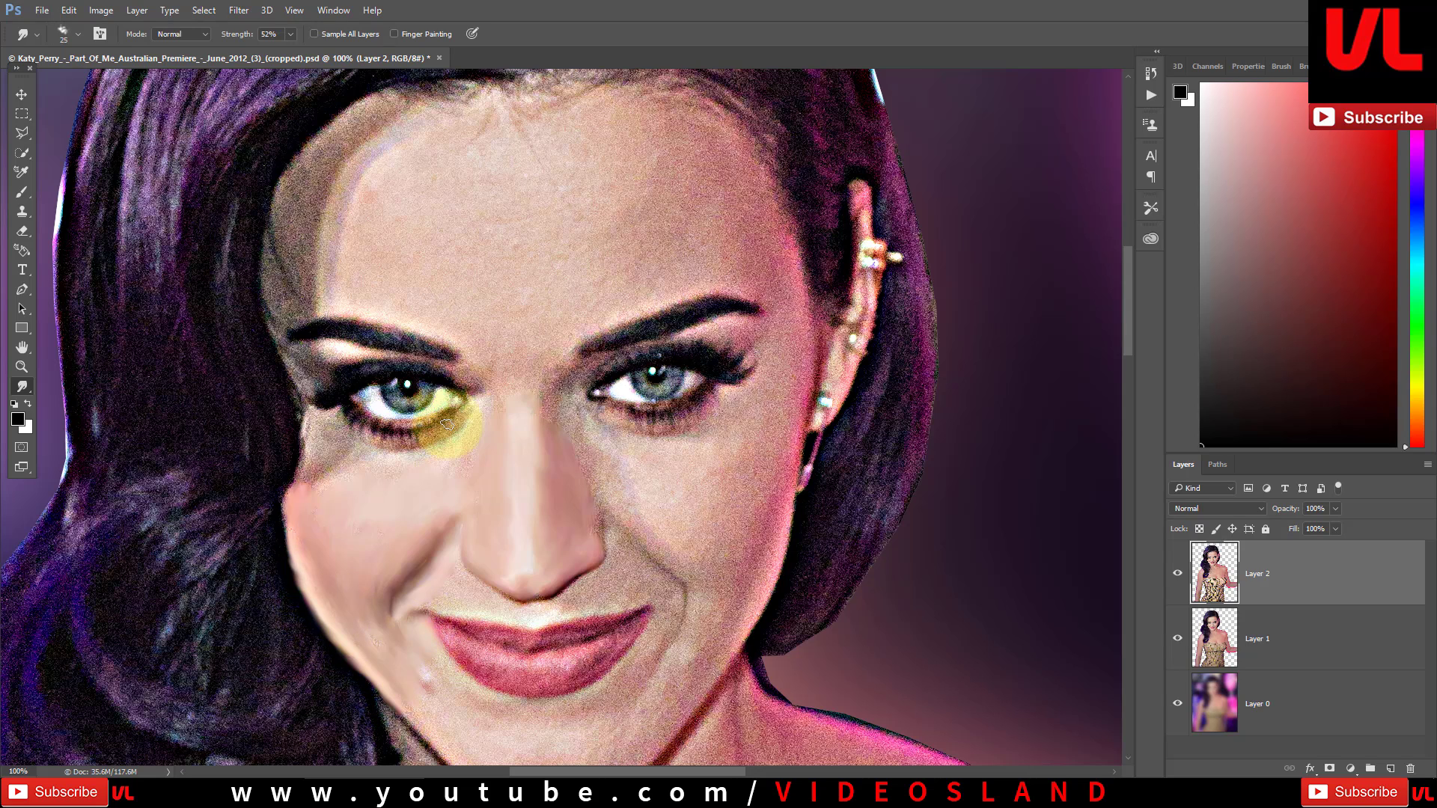
Step: Smudge the cheek, lower lashes and under-eye skin around the left iris
mouse_move(427, 407)
left_mouse_down()
mouse_move(305, 481)
mouse_move(311, 417)
mouse_move(337, 443)
mouse_move(311, 481)
mouse_move(295, 475)
mouse_move(460, 456)
mouse_move(357, 467)
mouse_move(387, 463)
left_mouse_up()
key("bracketleft")
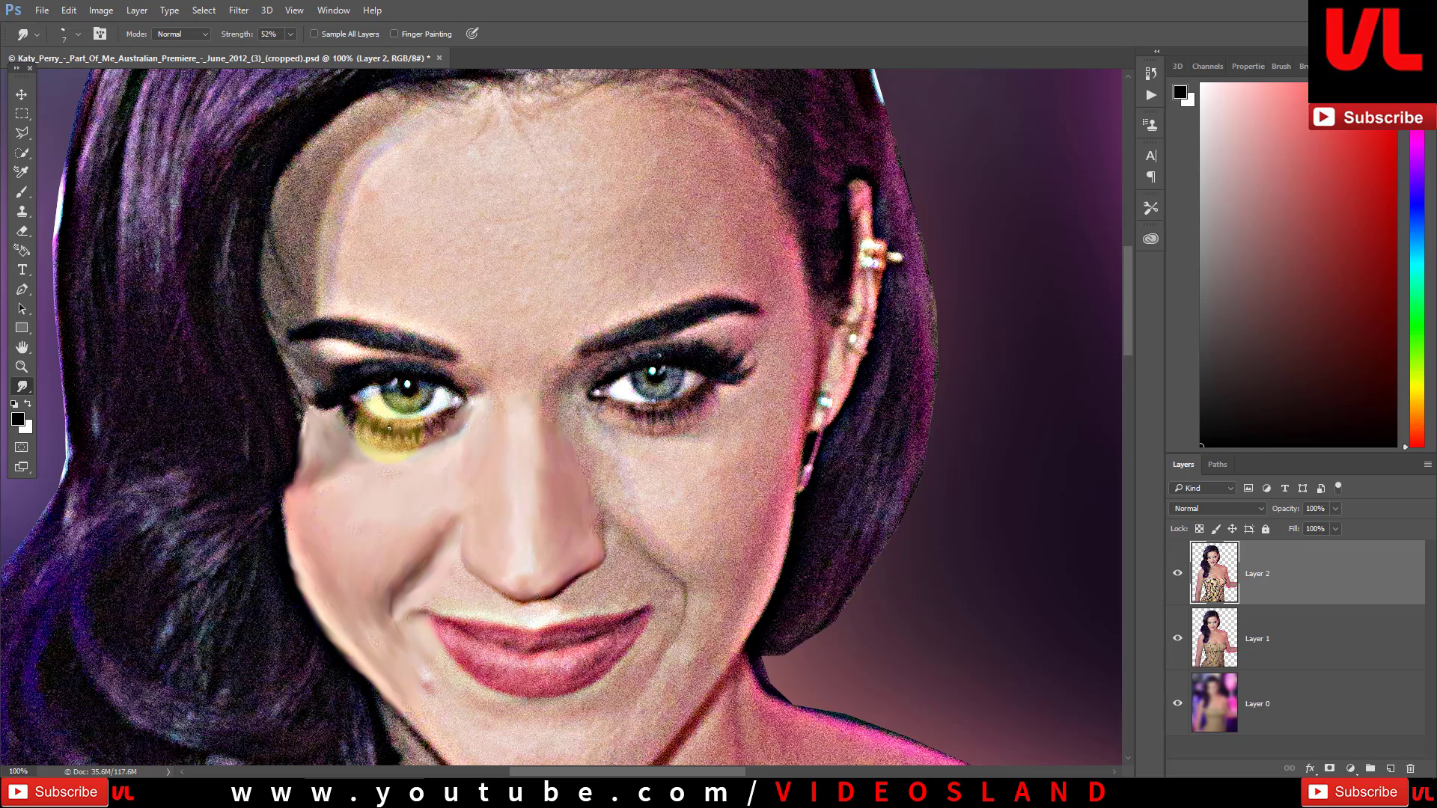
left_click_drag(352, 418, 361, 427)
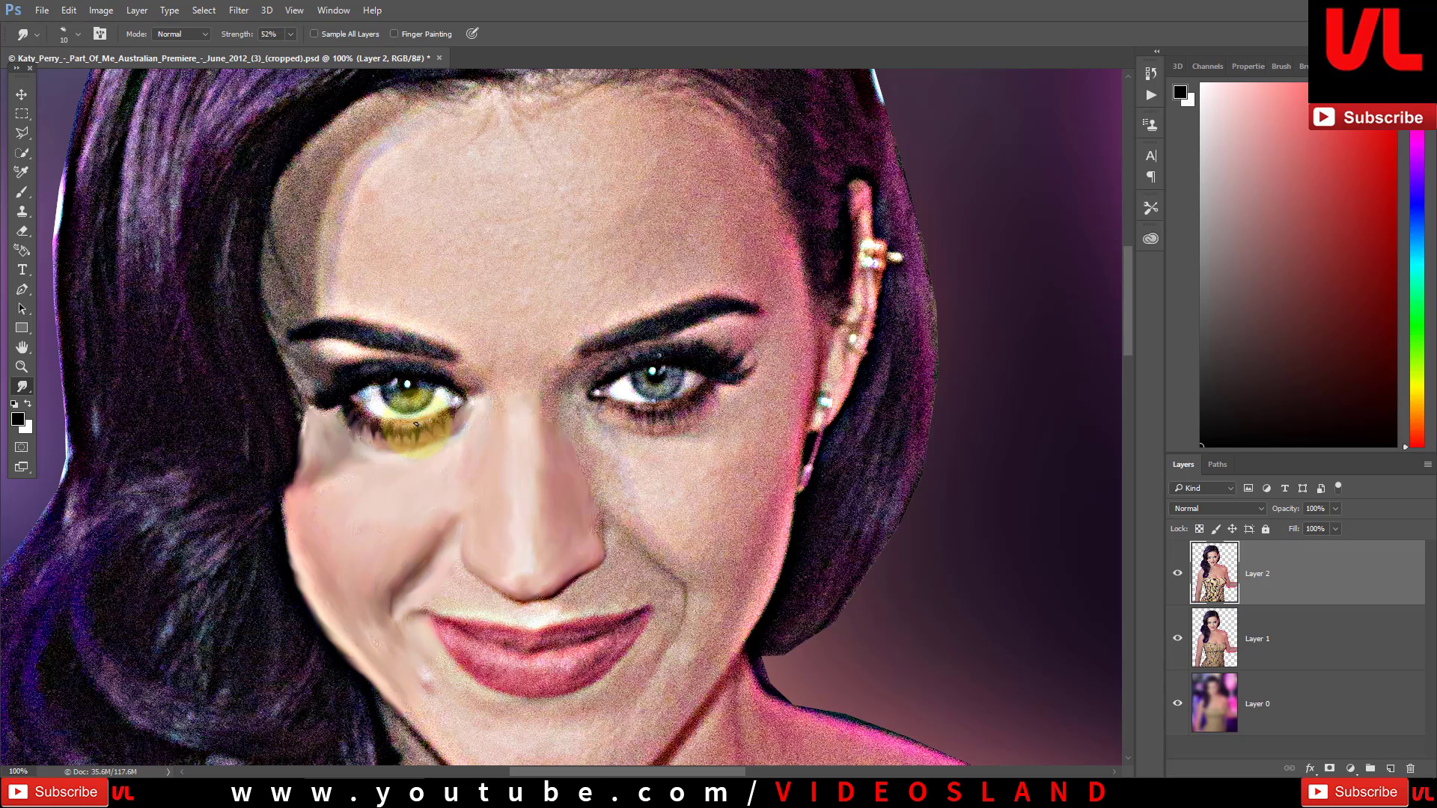
key("bracketright")
mouse_move(416, 423)
left_mouse_down()
mouse_move(378, 412)
mouse_move(430, 418)
left_mouse_up()
key("bracketleft")
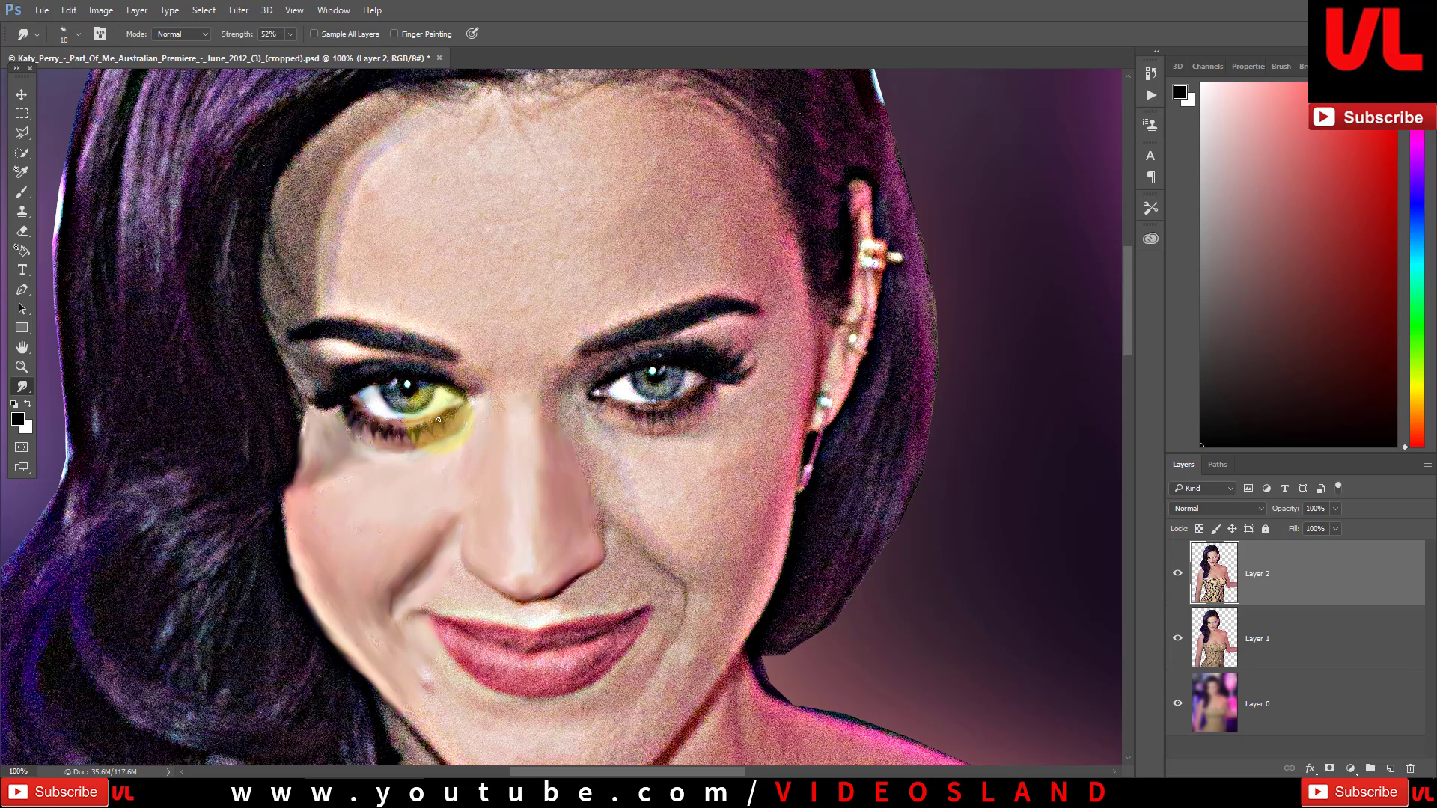
left_click_drag(414, 428, 423, 395)
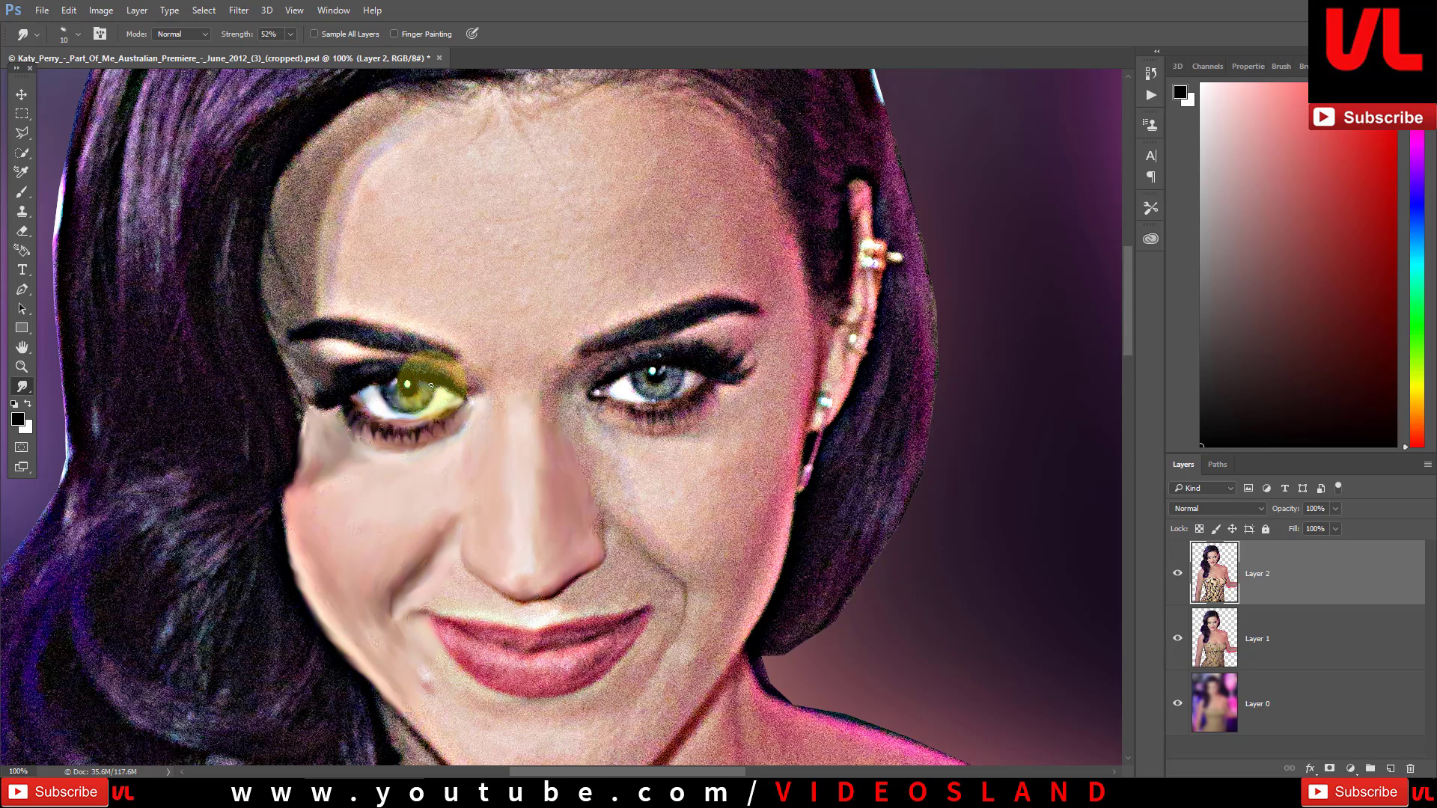
Step: Smear toward the left eye's outer corner and across the upper cheek
key("bracketright")
mouse_move(431, 385)
left_mouse_down()
mouse_move(363, 385)
mouse_move(464, 363)
mouse_move(501, 416)
left_mouse_up()
key("bracketright")
key("bracketleft")
scroll(478, 454, "down", 5)
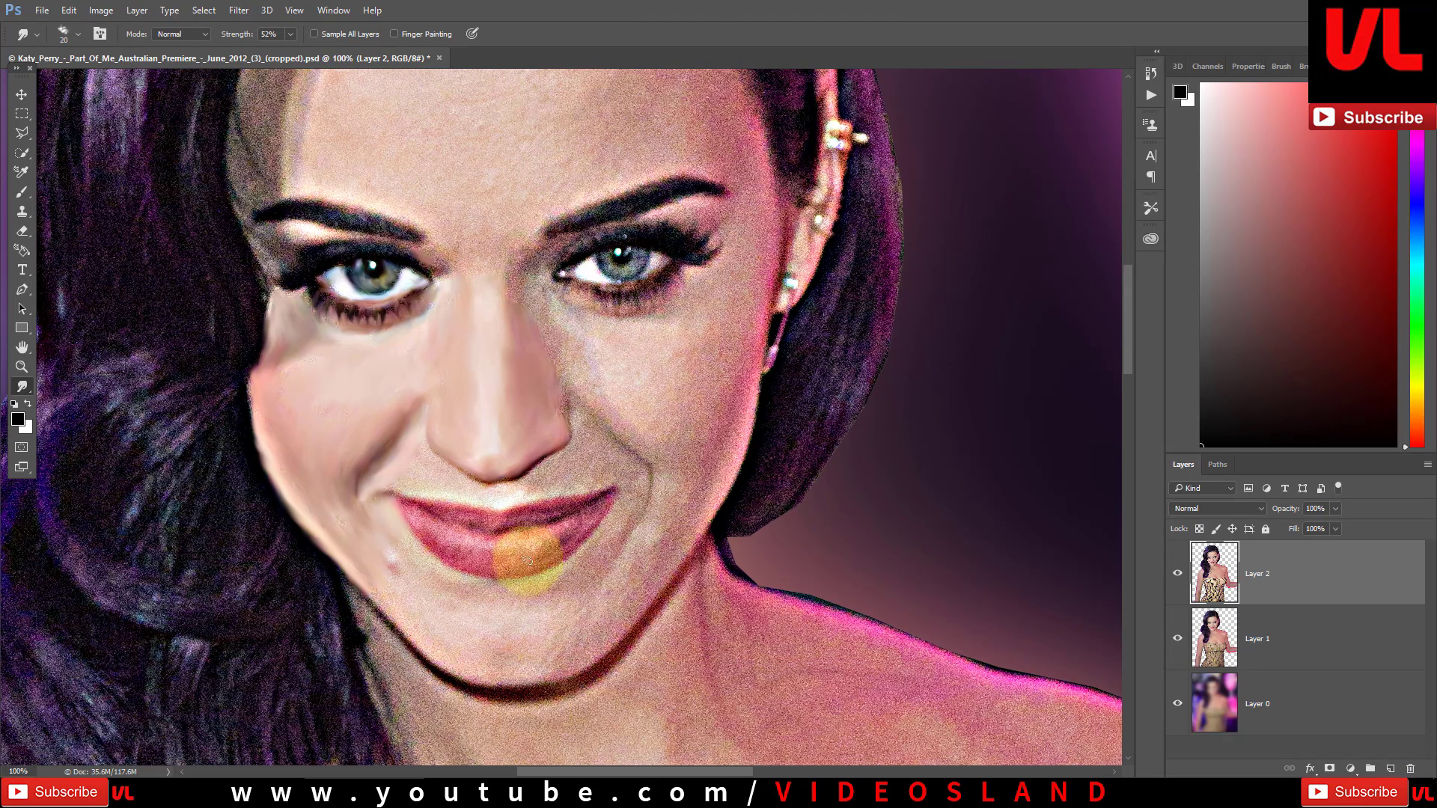
mouse_move(529, 546)
left_mouse_down()
mouse_move(513, 539)
mouse_move(545, 529)
mouse_move(456, 537)
mouse_move(481, 561)
mouse_move(514, 553)
mouse_move(546, 573)
mouse_move(529, 545)
mouse_move(529, 561)
mouse_move(586, 523)
mouse_move(571, 552)
mouse_move(523, 571)
mouse_move(475, 563)
mouse_move(424, 529)
mouse_move(474, 545)
mouse_move(421, 519)
mouse_move(426, 501)
mouse_move(456, 496)
mouse_move(472, 537)
mouse_move(523, 536)
mouse_move(594, 496)
mouse_move(549, 528)
mouse_move(477, 528)
mouse_move(609, 497)
mouse_move(508, 500)
mouse_move(546, 481)
mouse_move(572, 493)
mouse_move(586, 471)
left_mouse_up()
Step: Smear the cheek skin down beside the nose with a resized brush
key("bracketright")
key("bracketleft")
key("bracketright")
key("bracketright")
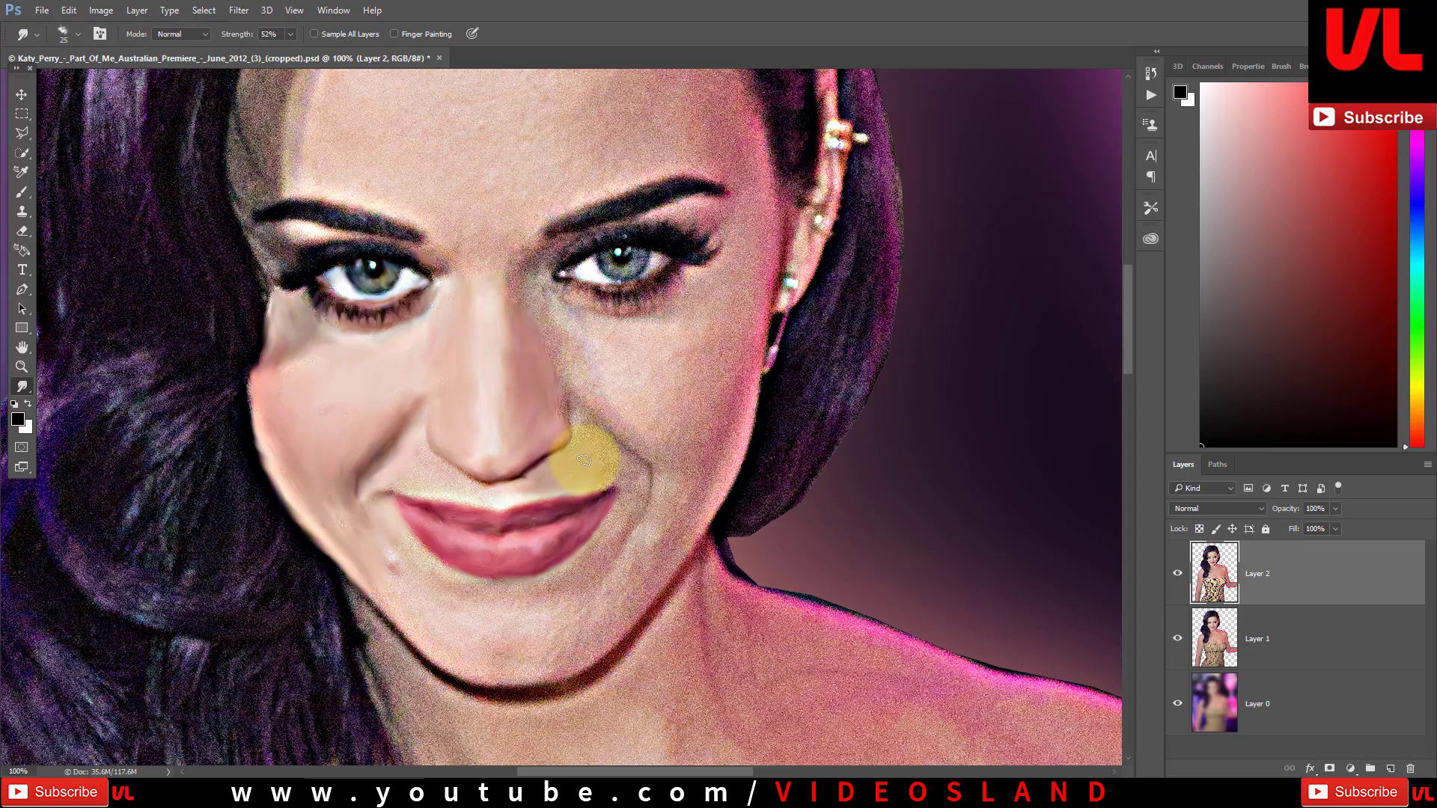
key("bracketright")
key("bracketleft")
mouse_move(571, 407)
left_mouse_down()
mouse_move(636, 474)
mouse_move(631, 496)
mouse_move(611, 475)
mouse_move(620, 513)
mouse_move(604, 493)
mouse_move(628, 524)
mouse_move(588, 554)
left_mouse_up()
Step: Smooth the skin along the lower lip, chin and jawline
key("bracketright")
key("bracketleft")
key("bracketleft")
key("bracketleft")
key("bracketright")
key("bracketright")
key("bracketright")
scroll(632, 524, "down", 3)
key("bracketright")
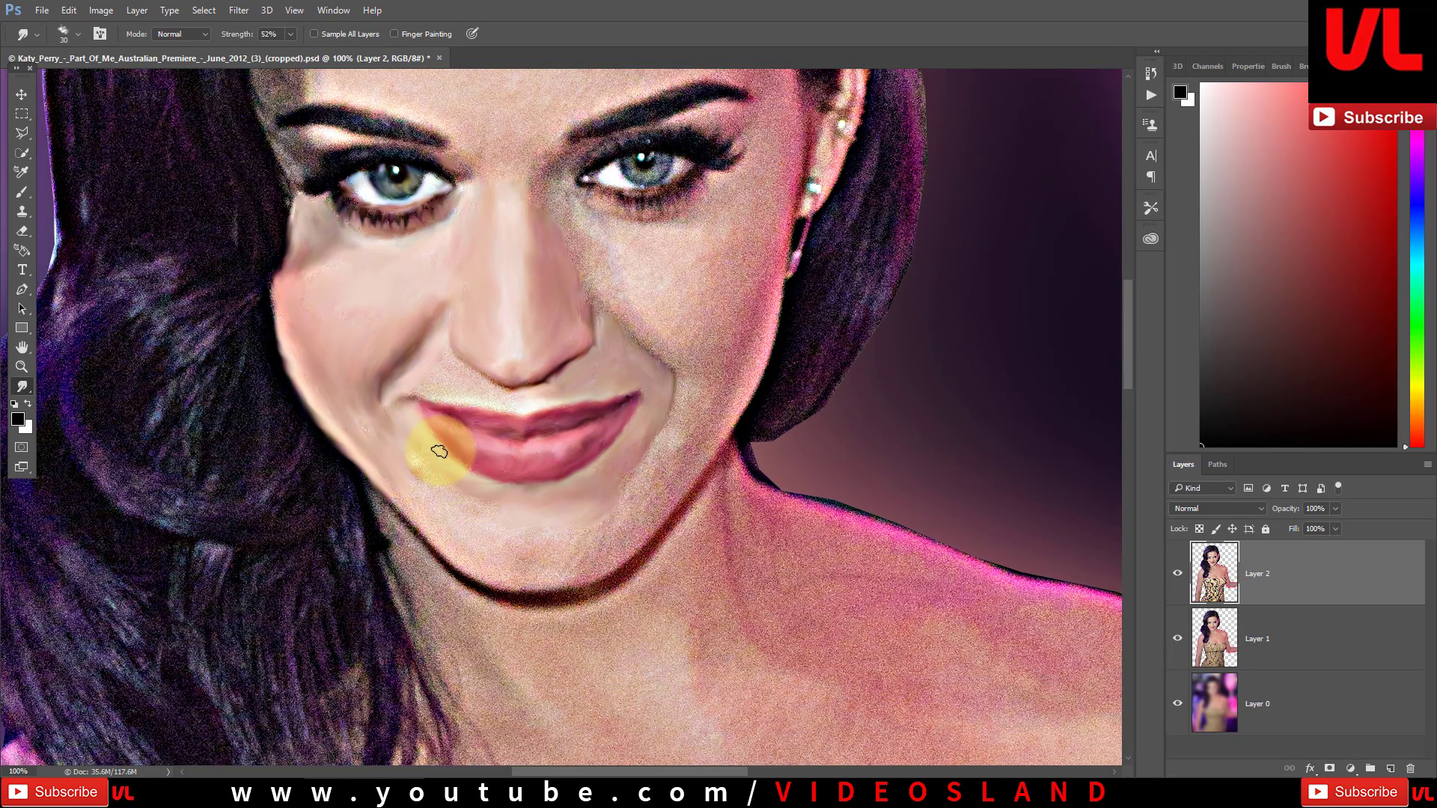
left_click_drag(439, 451, 486, 487)
key("bracketright")
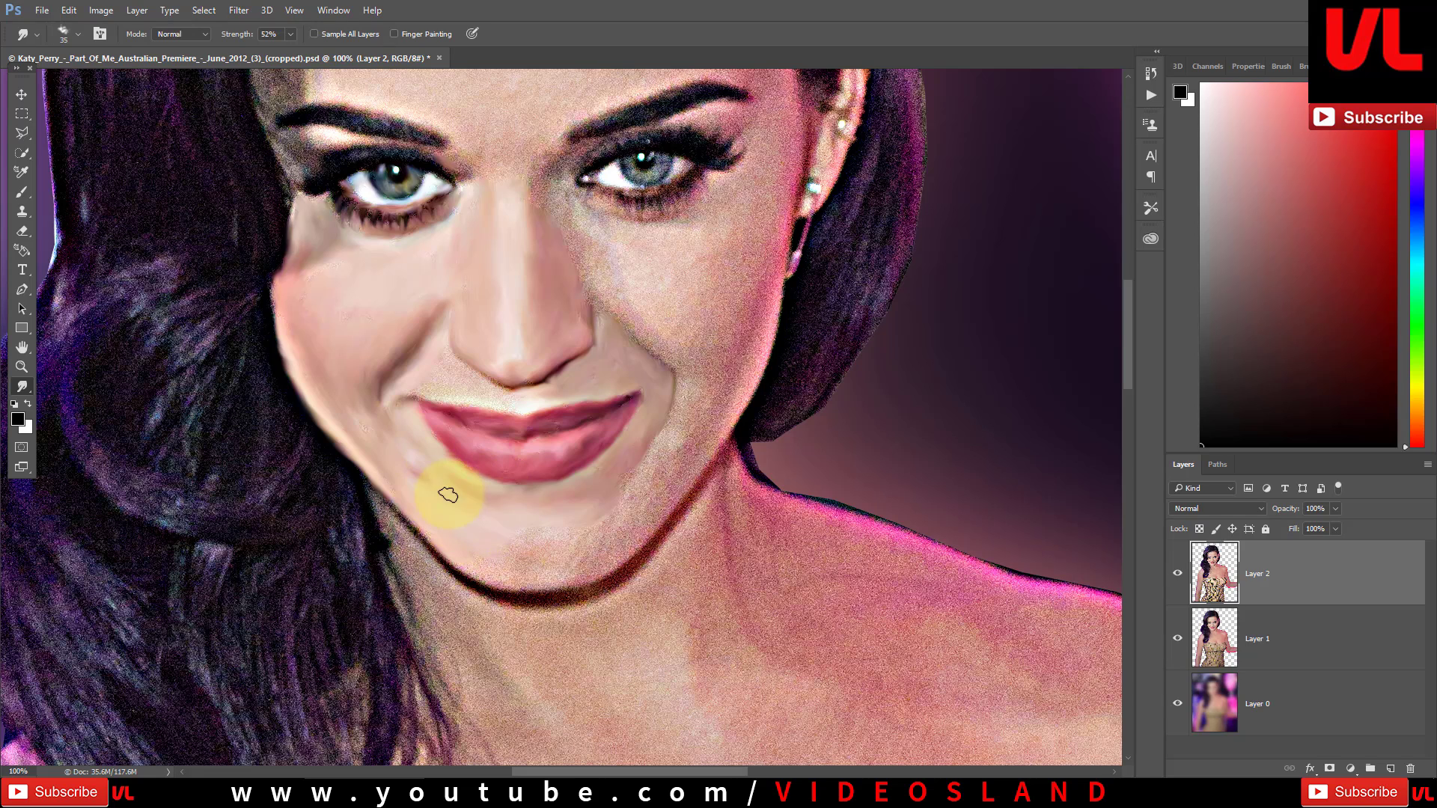
mouse_move(448, 494)
left_mouse_down()
mouse_move(470, 572)
mouse_move(529, 585)
mouse_move(593, 564)
mouse_move(529, 542)
mouse_move(619, 555)
mouse_move(584, 529)
mouse_move(634, 532)
mouse_move(625, 497)
mouse_move(705, 407)
mouse_move(674, 487)
mouse_move(652, 485)
mouse_move(657, 462)
mouse_move(698, 433)
mouse_move(683, 465)
mouse_move(683, 383)
mouse_move(706, 441)
mouse_move(607, 421)
mouse_move(636, 459)
mouse_move(627, 444)
mouse_move(721, 490)
mouse_move(738, 417)
mouse_move(721, 432)
mouse_move(667, 421)
mouse_move(711, 359)
left_mouse_up()
Step: Smear the remaining cheek skin and the area near the nose
key("bracketleft")
key("bracketleft")
key("bracketleft")
scroll(689, 456, "up", 3)
key("bracketright")
key("bracketleft")
key("bracketleft")
key("bracketleft")
mouse_move(587, 375)
left_mouse_down()
mouse_move(551, 417)
mouse_move(575, 430)
mouse_move(594, 400)
mouse_move(560, 402)
mouse_move(571, 330)
mouse_move(558, 337)
mouse_move(743, 351)
mouse_move(743, 416)
mouse_move(744, 346)
mouse_move(568, 321)
mouse_move(658, 343)
mouse_move(512, 289)
mouse_move(581, 321)
mouse_move(738, 314)
mouse_move(712, 289)
mouse_move(762, 264)
mouse_move(690, 363)
mouse_move(659, 312)
mouse_move(599, 298)
mouse_move(708, 255)
left_mouse_up()
key("bracketright")
key("bracketright")
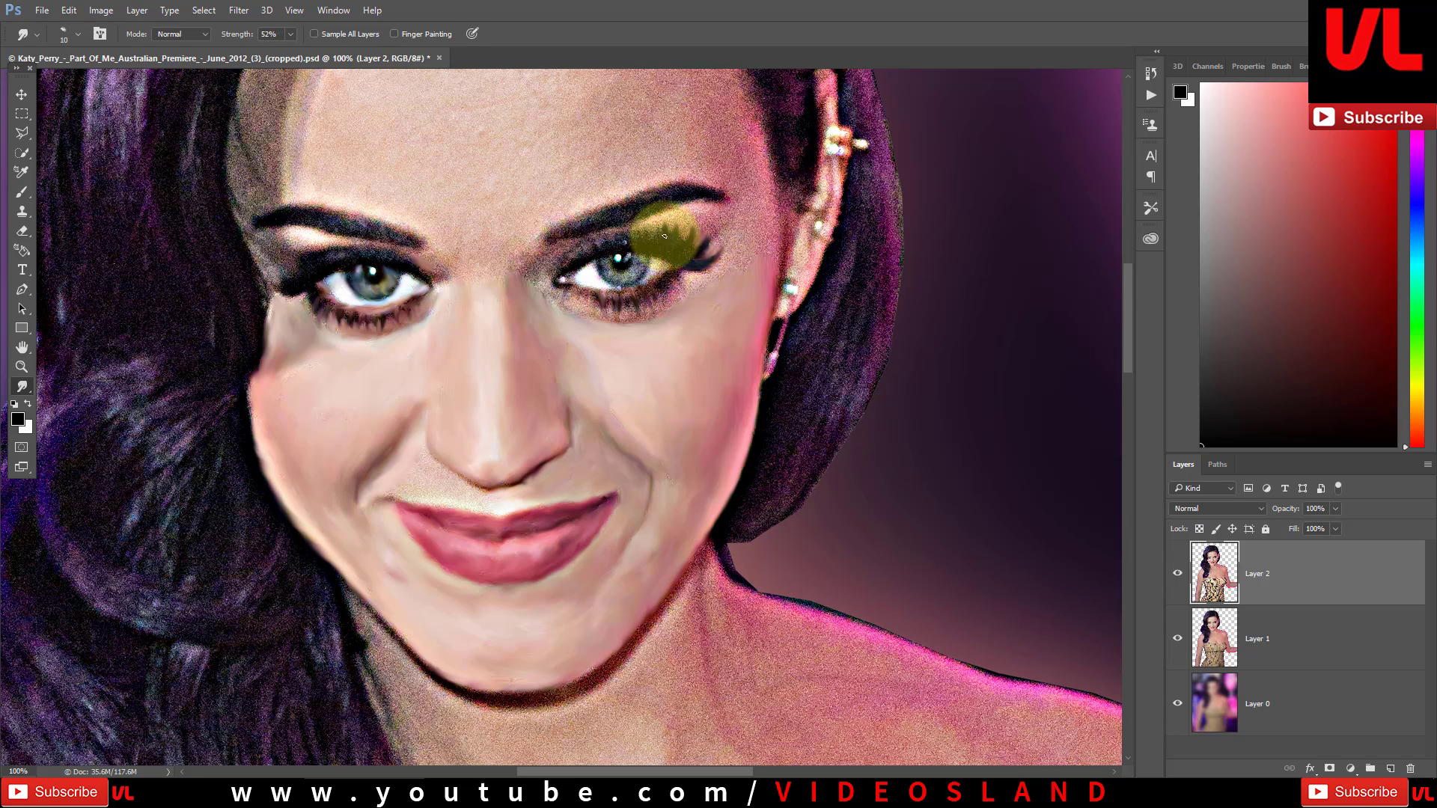
Step: Smudge the right eye, undo the iris smear, then smooth inner corner to nose bridge
left_click_drag(647, 226, 606, 256)
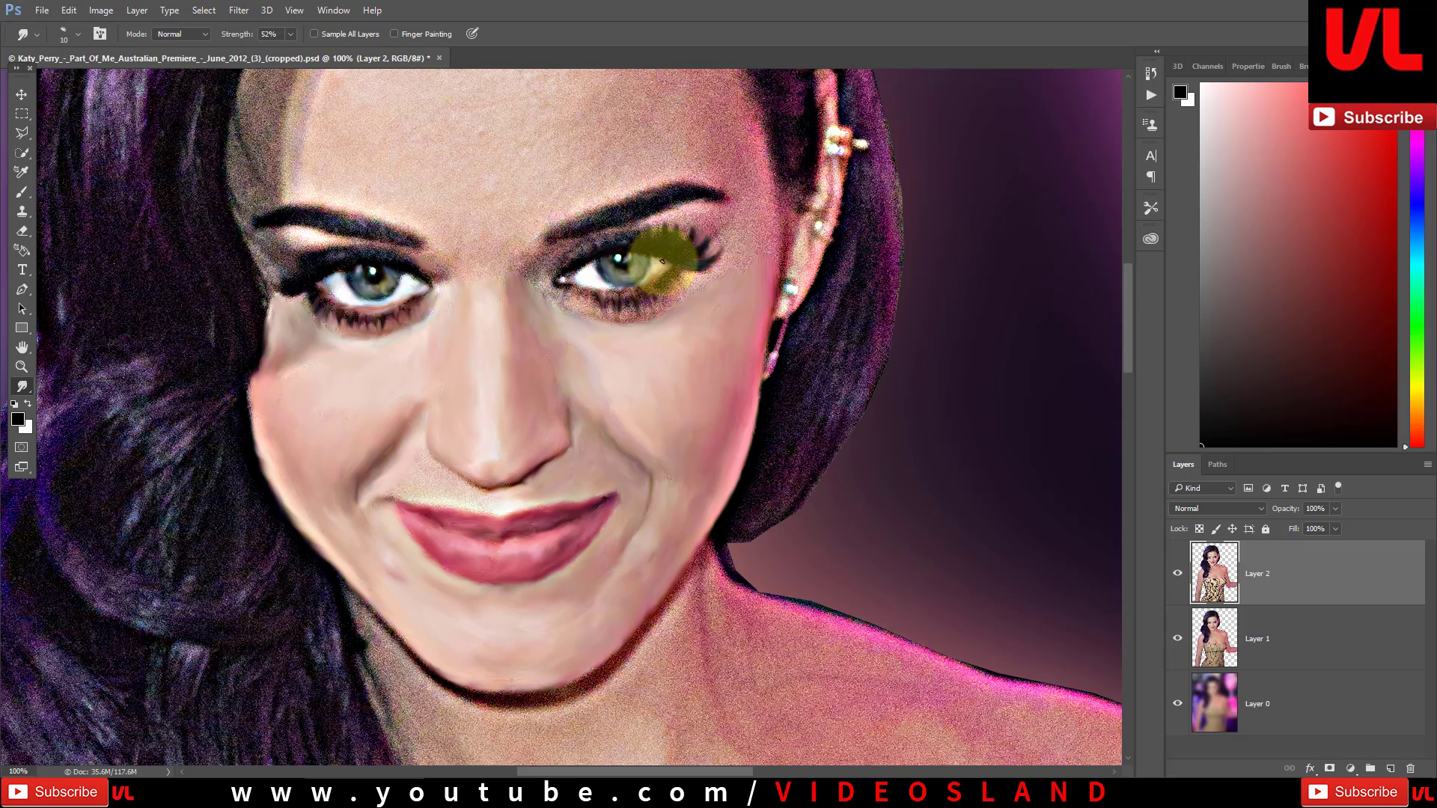
mouse_move(662, 261)
left_mouse_down()
mouse_move(576, 279)
mouse_move(624, 322)
mouse_move(618, 291)
left_mouse_up()
key("bracketright")
key("bracketleft")
key("bracketleft")
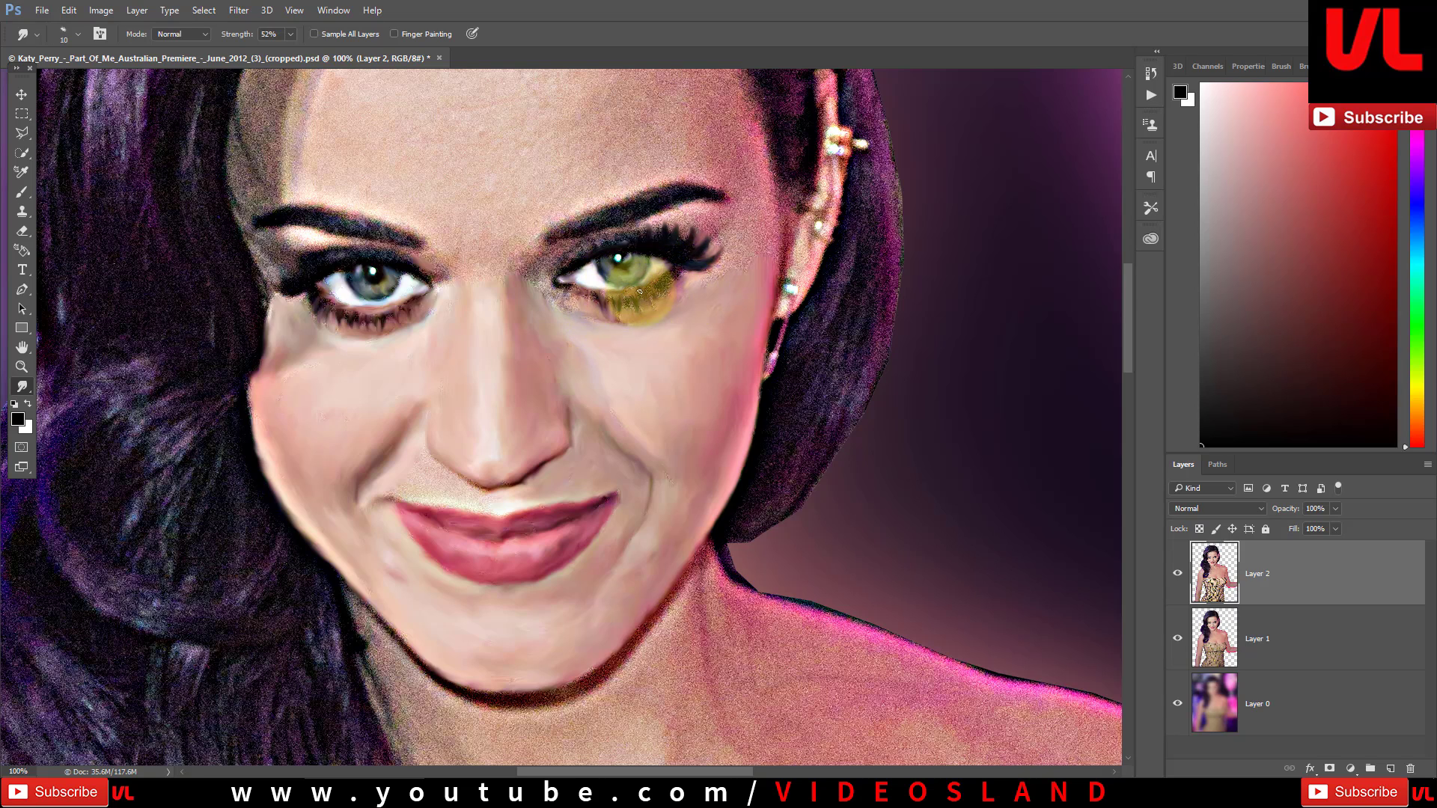
key("ctrl+alt+z")
key("ctrl+alt+z")
key("ctrl+alt+z")
mouse_move(569, 305)
left_mouse_down()
mouse_move(527, 267)
mouse_move(577, 272)
mouse_move(506, 278)
mouse_move(530, 273)
mouse_move(461, 260)
left_mouse_up()
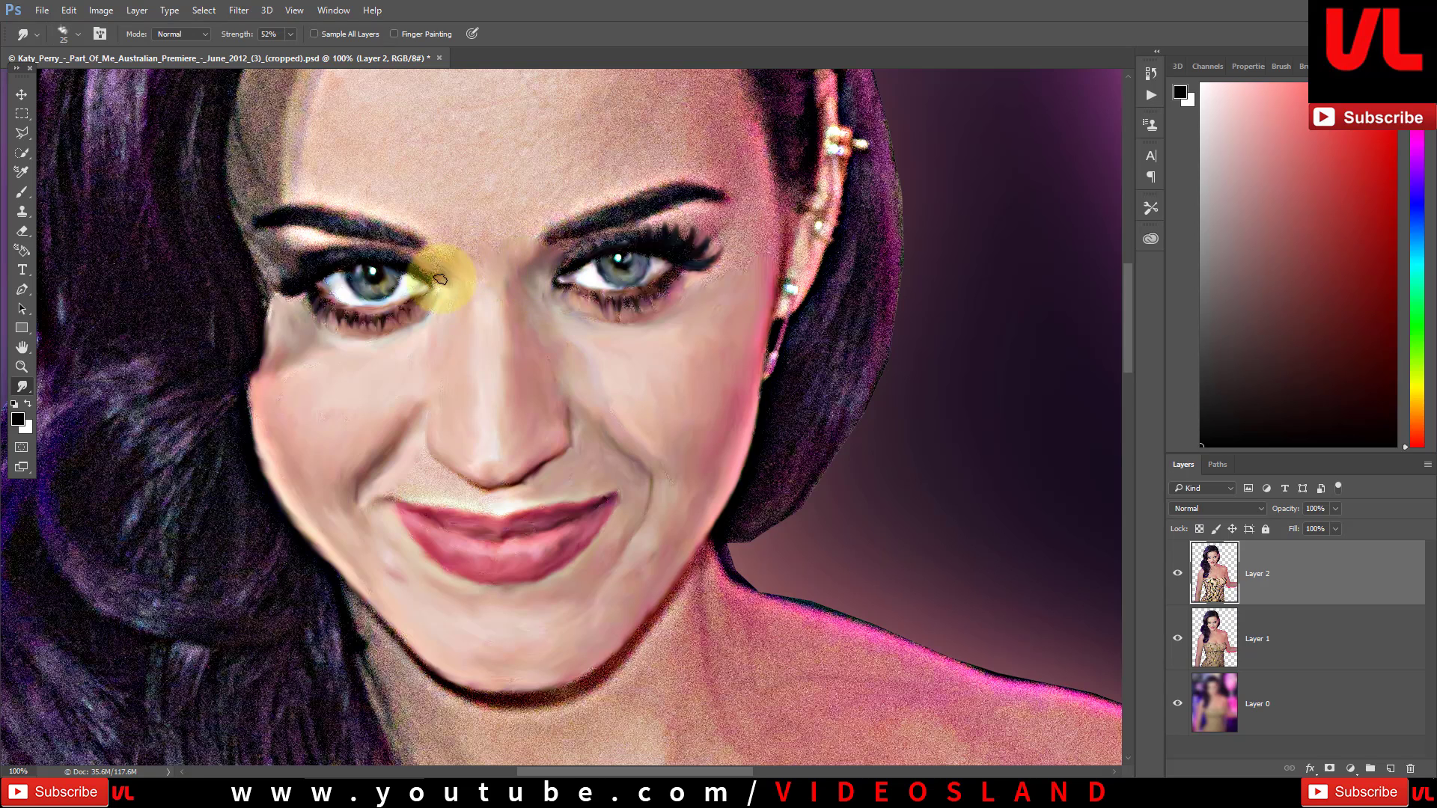
Step: Smooth the upper lip toward the mouth corner and the skin up to the nose
scroll(462, 255, "down", 3)
scroll(463, 254, "right", 5)
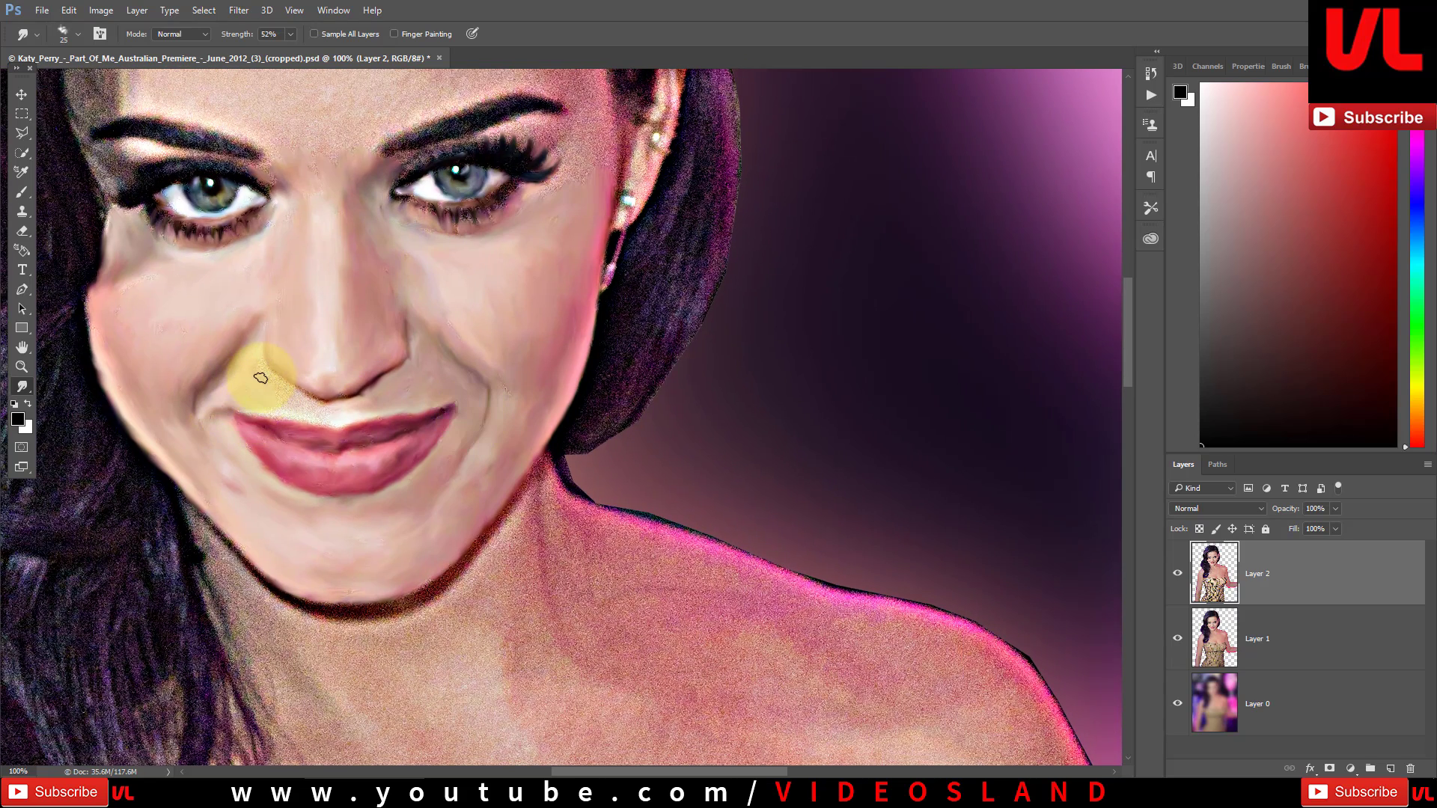
left_click_drag(324, 422, 252, 412)
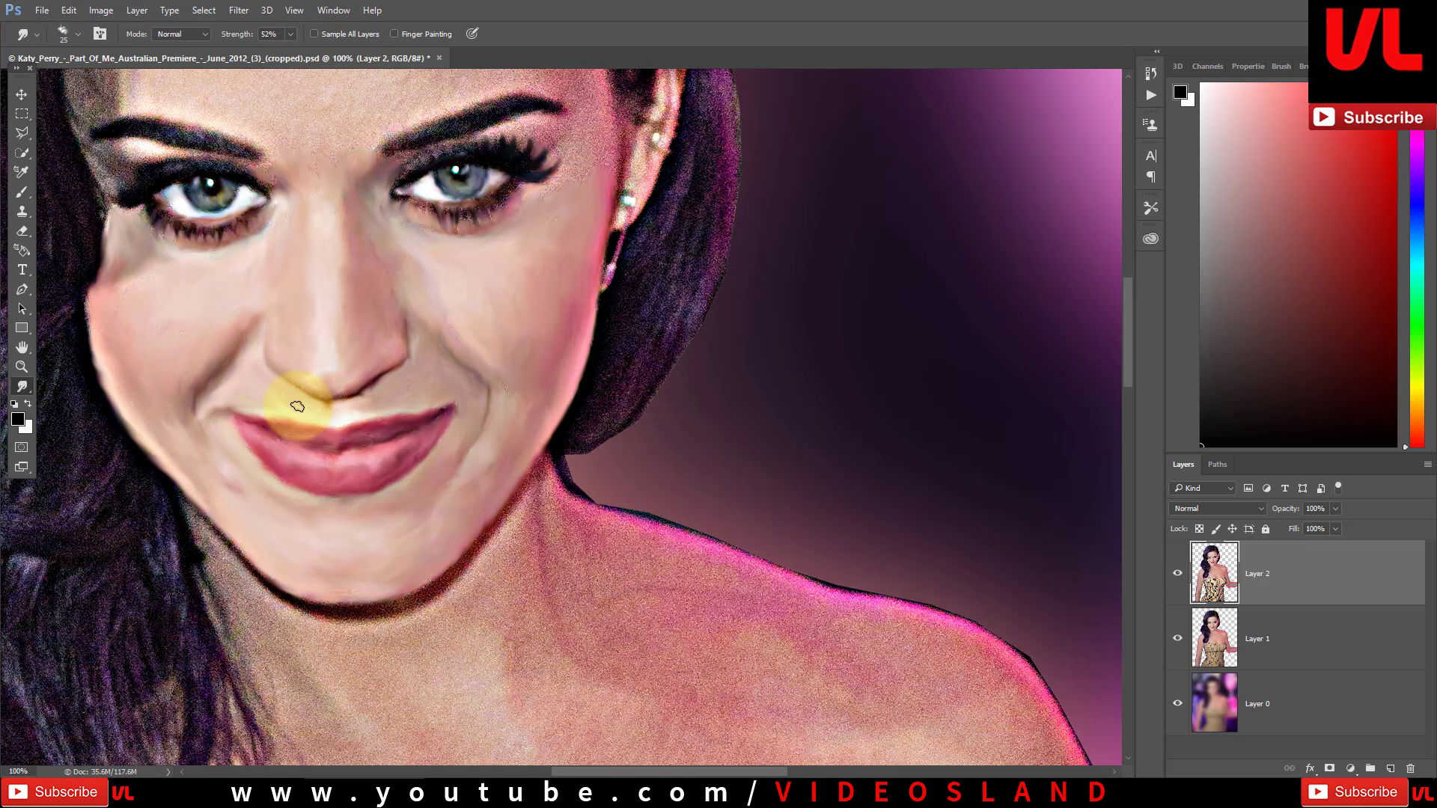
mouse_move(363, 402)
left_mouse_down()
mouse_move(316, 380)
mouse_move(346, 311)
left_mouse_up()
scroll(408, 219, "up", 6)
scroll(407, 218, "left", 5)
mouse_move(321, 119)
left_mouse_down()
mouse_move(340, 113)
mouse_move(311, 119)
mouse_move(277, 183)
mouse_move(238, 199)
mouse_move(257, 209)
mouse_move(224, 242)
mouse_move(258, 309)
mouse_move(282, 187)
mouse_move(244, 266)
mouse_move(218, 269)
mouse_move(258, 307)
mouse_move(258, 388)
mouse_move(337, 361)
mouse_move(241, 330)
mouse_move(329, 154)
mouse_move(270, 311)
mouse_move(361, 141)
left_mouse_up()
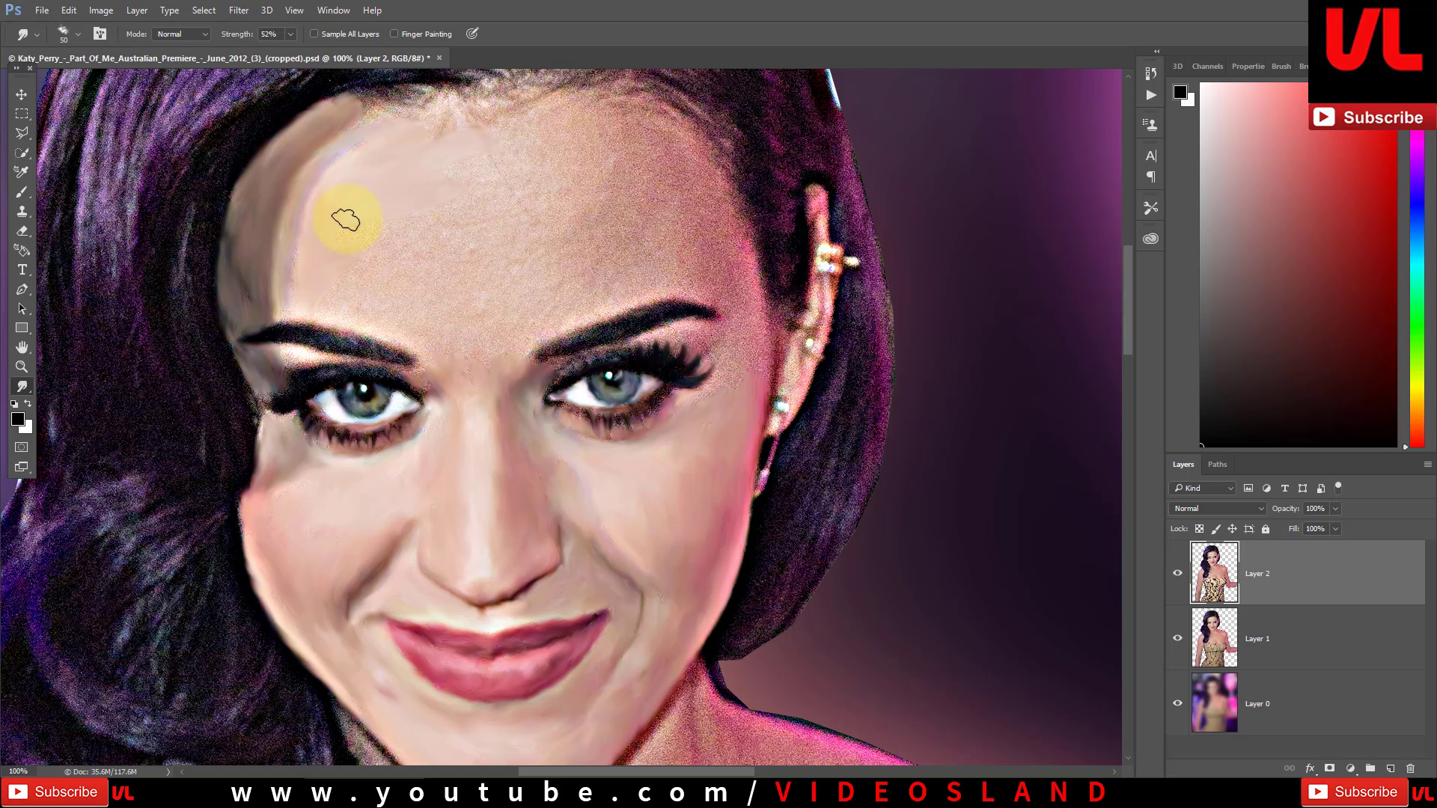
Step: Smooth the forehead up to the hairline and across the temple
mouse_move(533, 196)
left_mouse_down()
mouse_move(574, 96)
mouse_move(571, 270)
mouse_move(439, 354)
left_mouse_up()
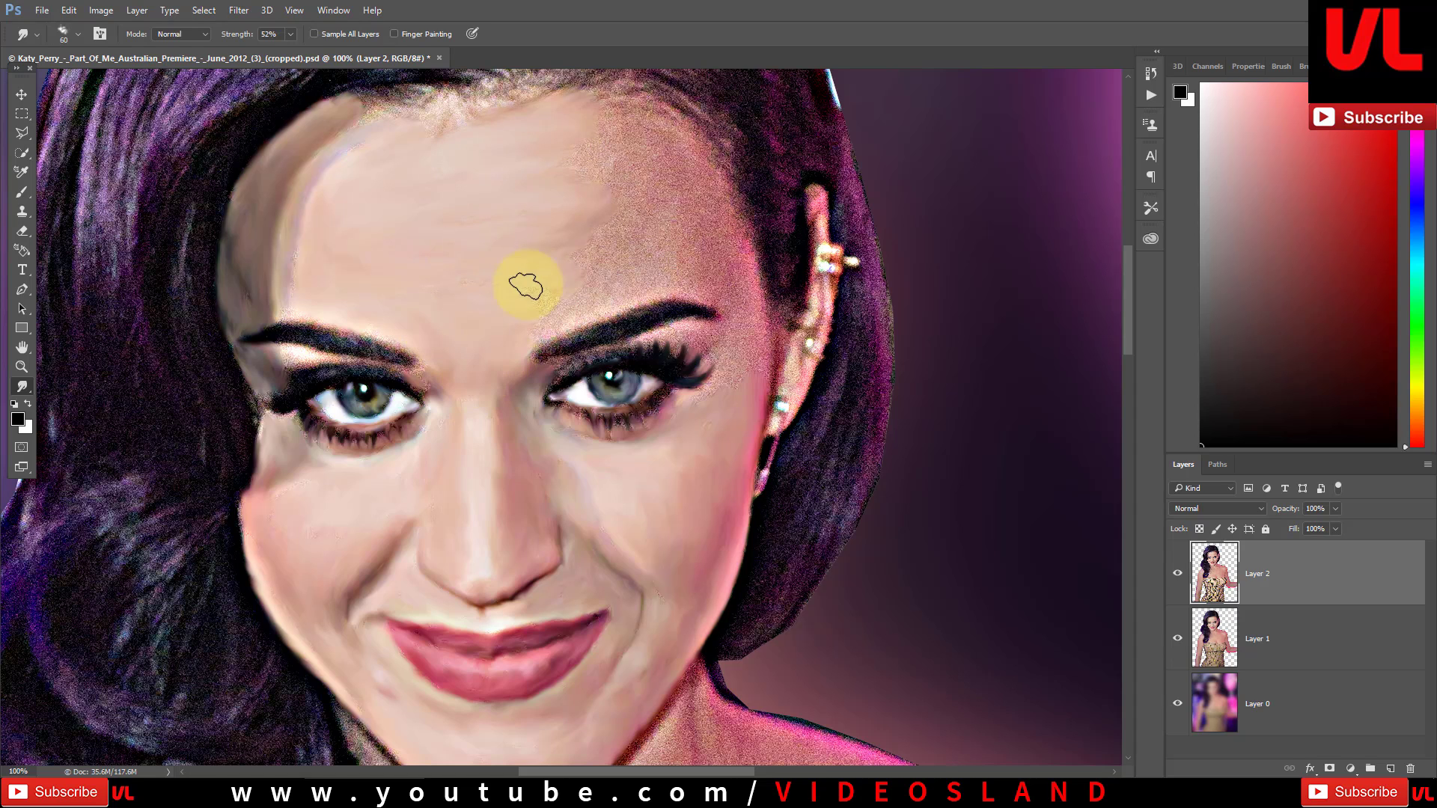
mouse_move(574, 310)
left_mouse_down()
mouse_move(635, 279)
mouse_move(690, 218)
mouse_move(538, 155)
mouse_move(608, 118)
mouse_move(626, 167)
mouse_move(571, 238)
mouse_move(680, 122)
mouse_move(718, 288)
mouse_move(673, 167)
mouse_move(747, 321)
mouse_move(753, 282)
left_mouse_up()
key("bracketleft")
key("bracketleft")
key("bracketleft")
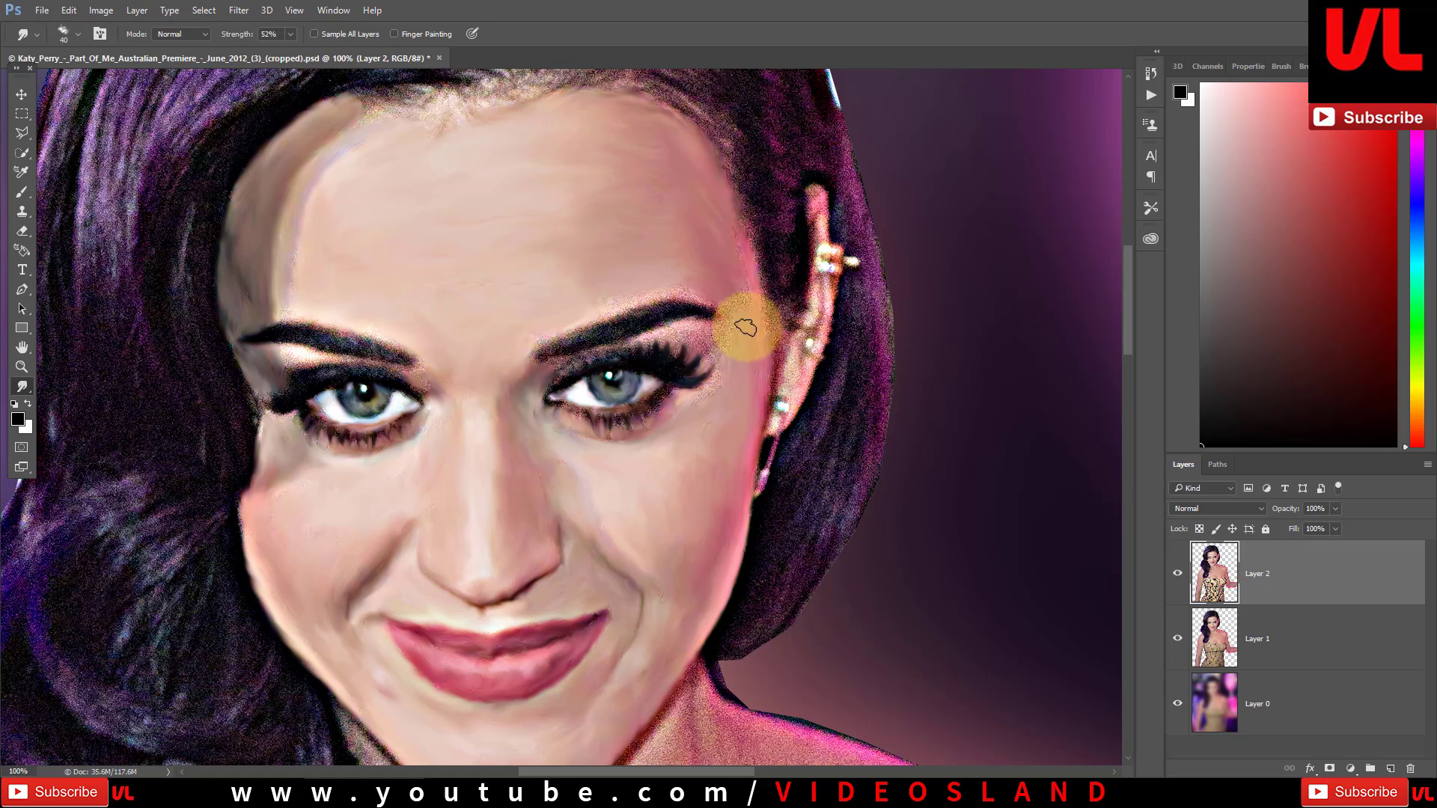
key("bracketright")
key("bracketright")
key("bracketright")
key("bracketleft")
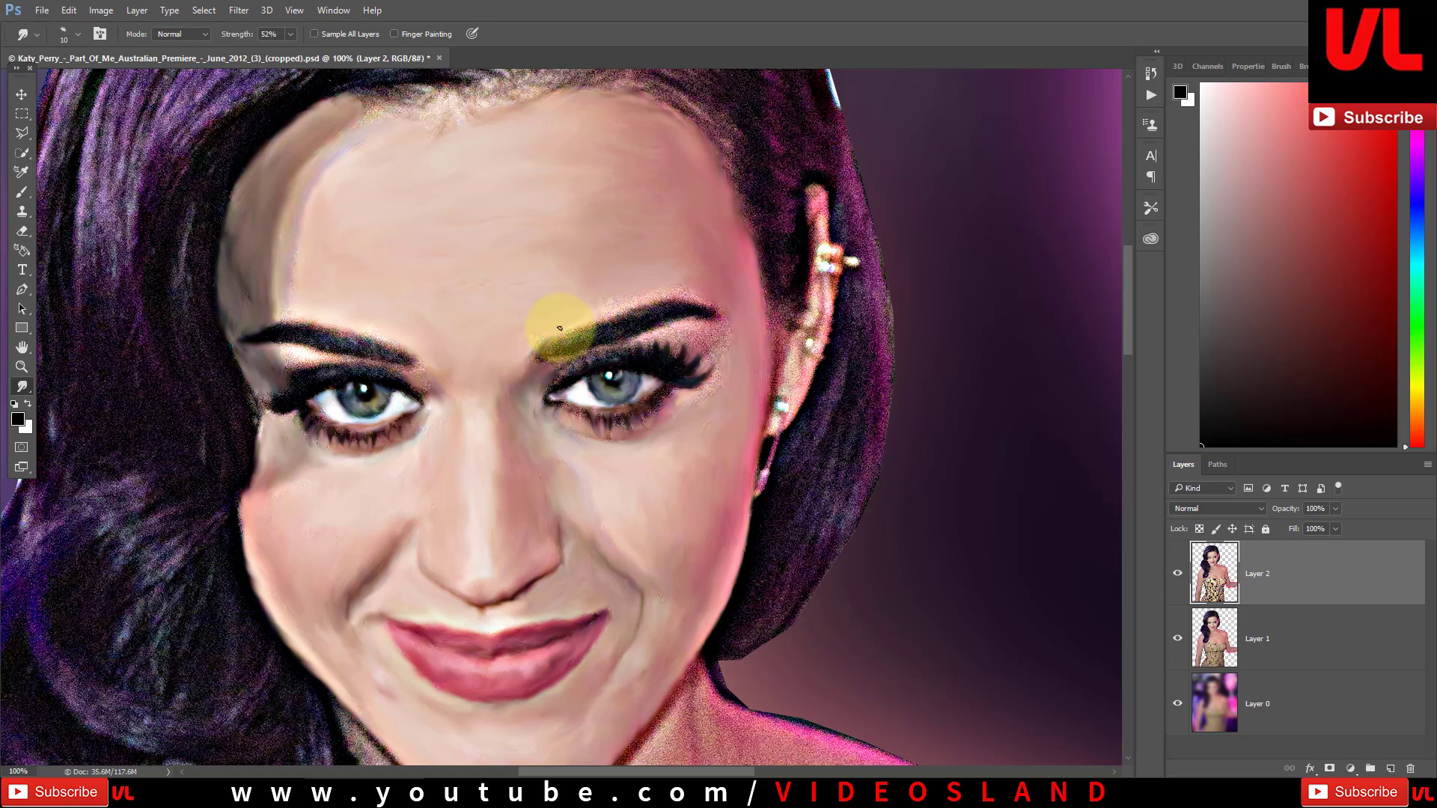
Step: Smear the inner end of the right eyebrow and the eye's inner corner
mouse_move(560, 328)
left_mouse_down()
mouse_move(689, 304)
mouse_move(641, 320)
mouse_move(615, 303)
mouse_move(577, 377)
mouse_move(593, 337)
mouse_move(576, 378)
mouse_move(730, 321)
mouse_move(709, 386)
mouse_move(701, 320)
mouse_move(626, 322)
left_mouse_up()
key("bracketright")
key("bracketleft")
Step: Smear the left eyebrow, lashes and outer eye corner, then zoom out to 50%
key("bracketleft")
mouse_move(579, 395)
left_mouse_down()
mouse_move(555, 385)
mouse_move(614, 354)
mouse_move(577, 390)
mouse_move(577, 422)
mouse_move(591, 392)
mouse_move(623, 427)
mouse_move(675, 391)
mouse_move(618, 421)
left_mouse_up()
key("bracketright")
key("bracketright")
mouse_move(296, 329)
left_mouse_down()
mouse_move(392, 352)
mouse_move(321, 321)
mouse_move(257, 321)
mouse_move(299, 255)
mouse_move(250, 321)
mouse_move(272, 312)
mouse_move(289, 353)
mouse_move(337, 341)
mouse_move(351, 358)
left_mouse_up()
key("bracketleft")
key("bracketright")
key("bracketright")
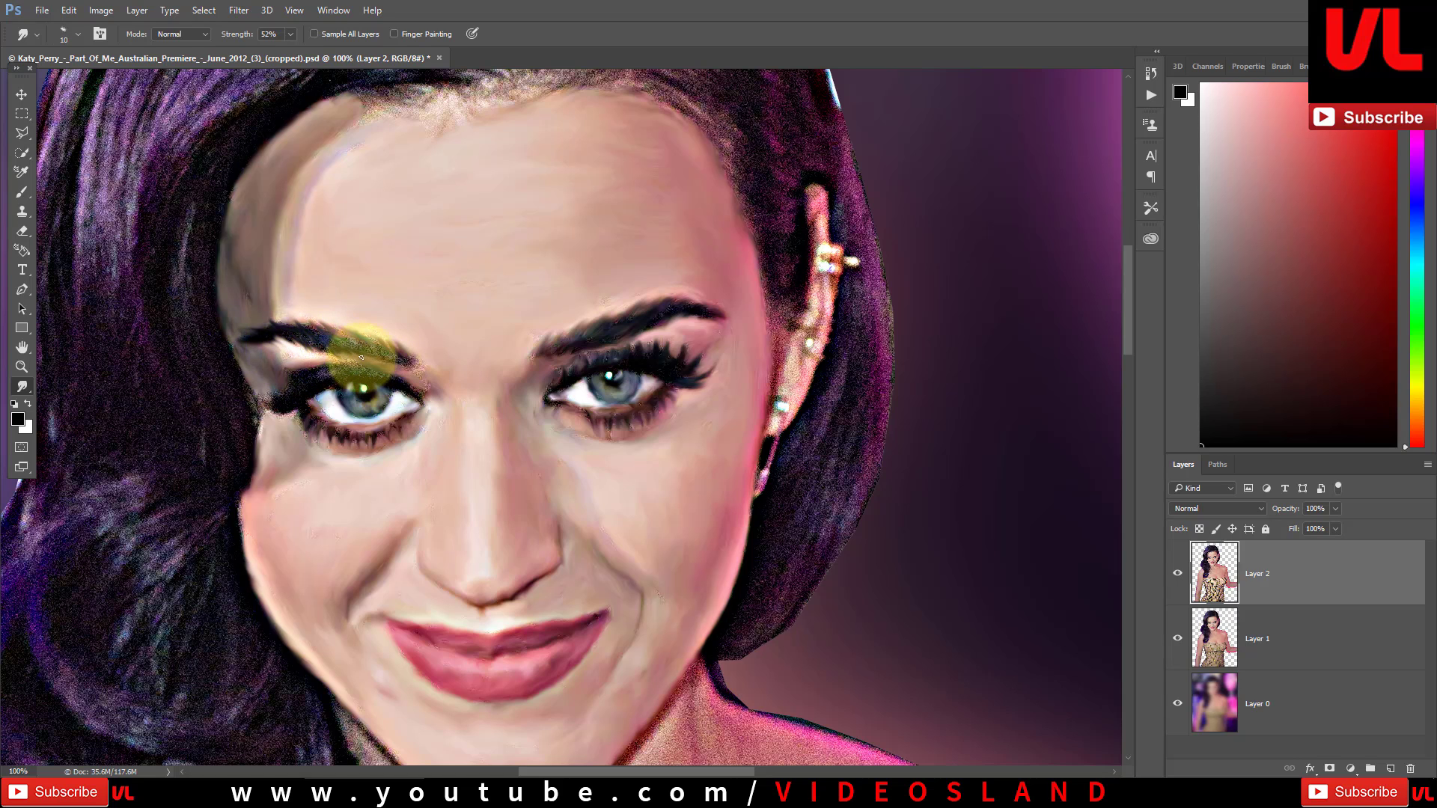
key("bracketright")
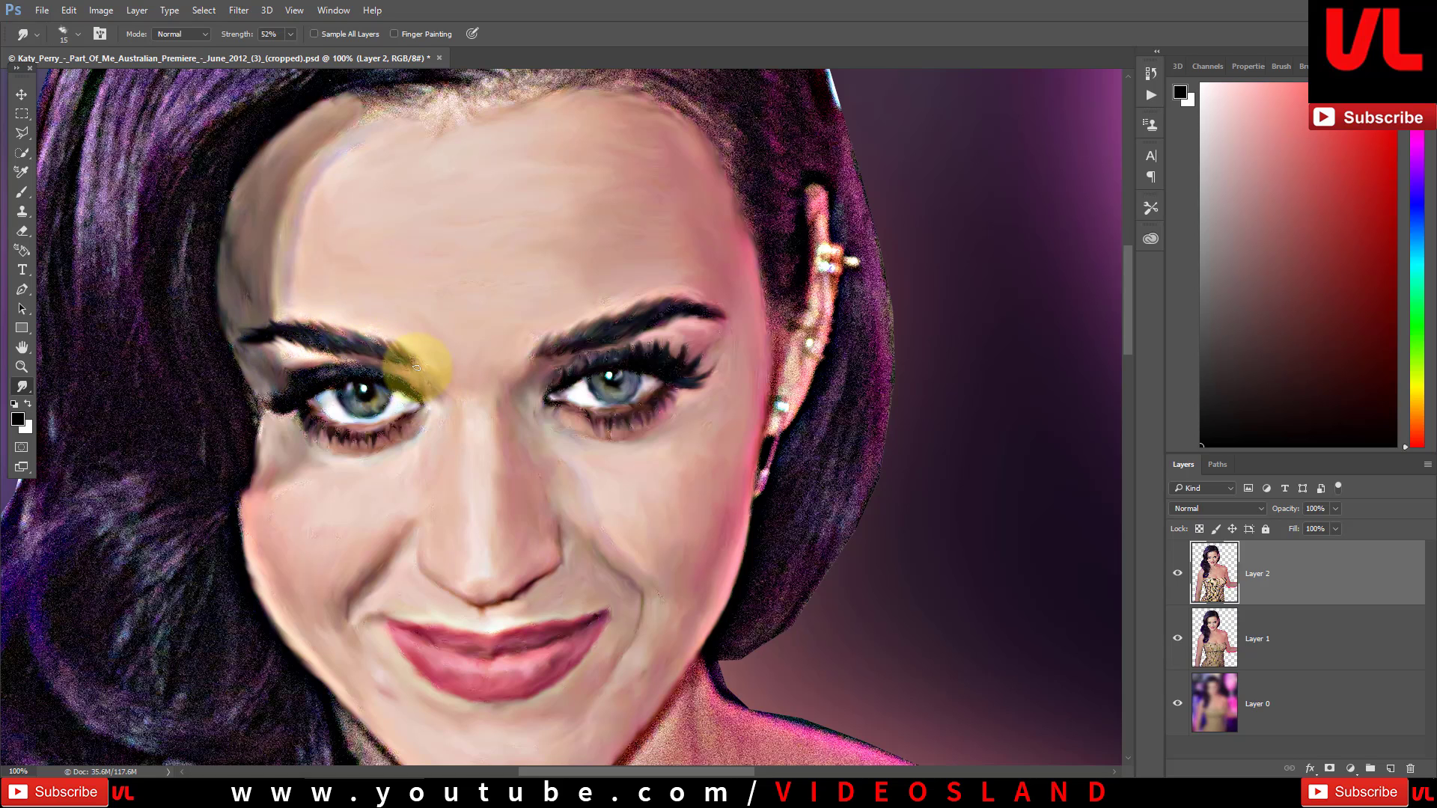
key("bracketleft")
key("bracketleft")
key("bracketleft")
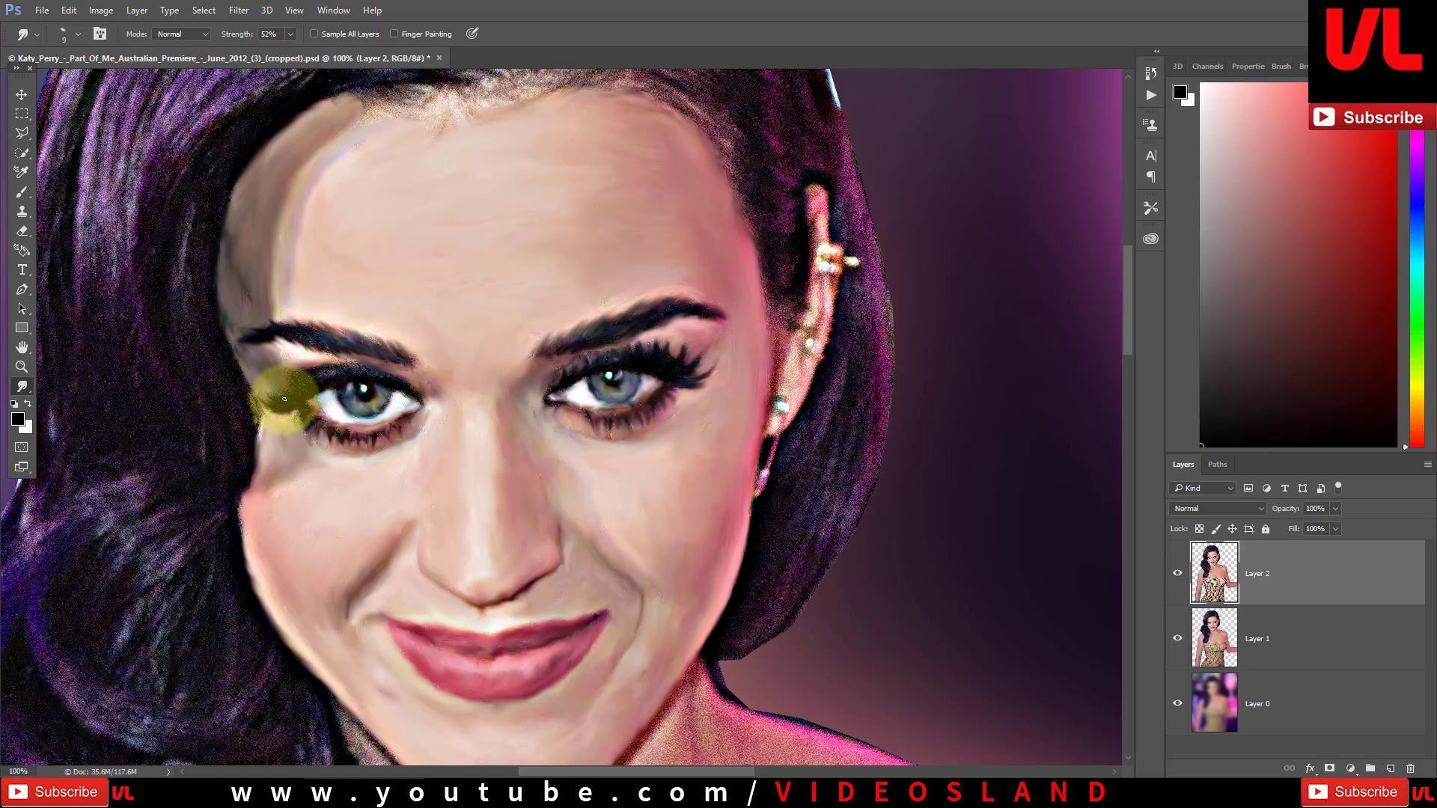
mouse_move(283, 382)
left_mouse_down()
mouse_move(352, 385)
mouse_move(347, 352)
mouse_move(327, 340)
mouse_move(356, 372)
mouse_move(370, 443)
left_mouse_up()
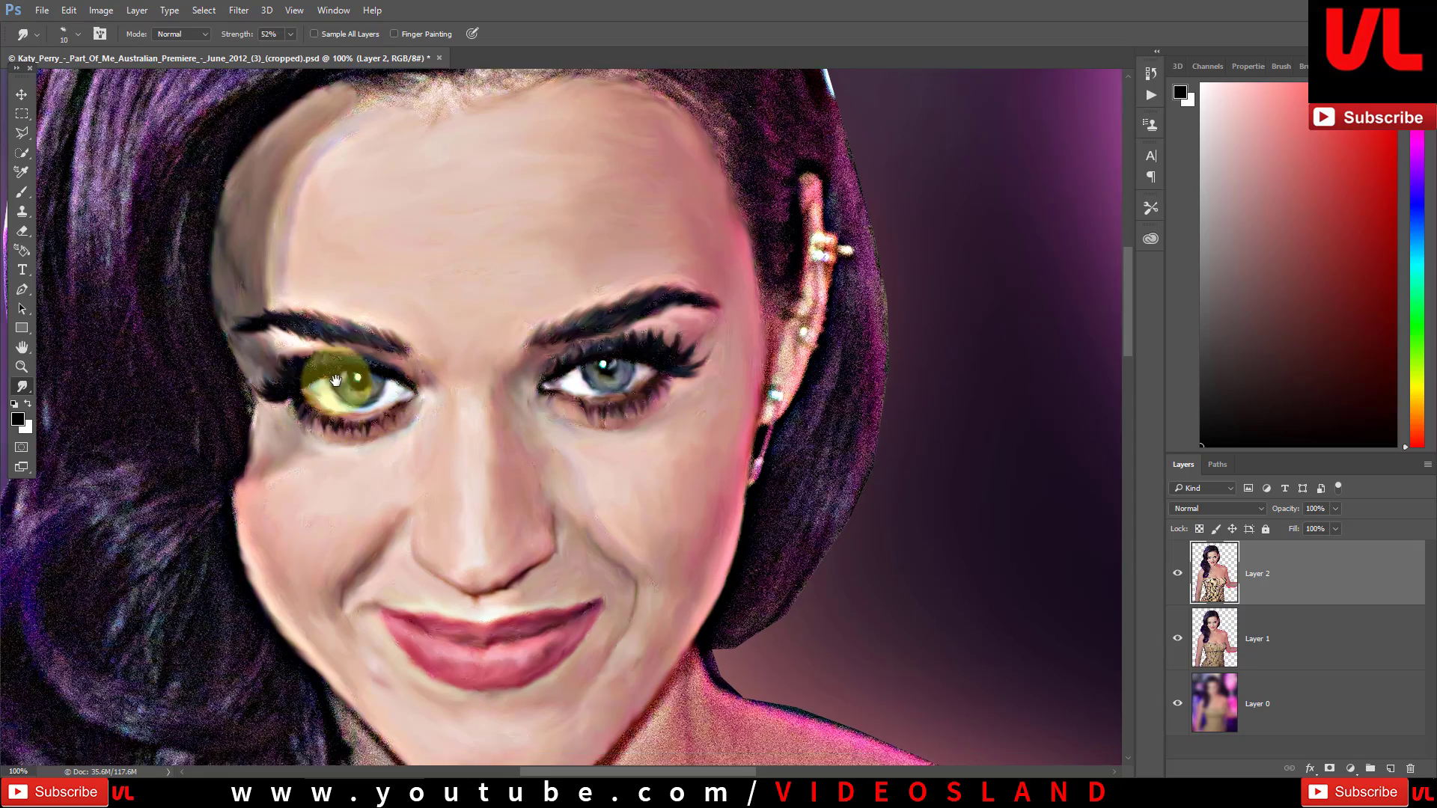
left_click_drag(467, 438, 422, 299)
key("ctrl+minus")
key("ctrl+minus")
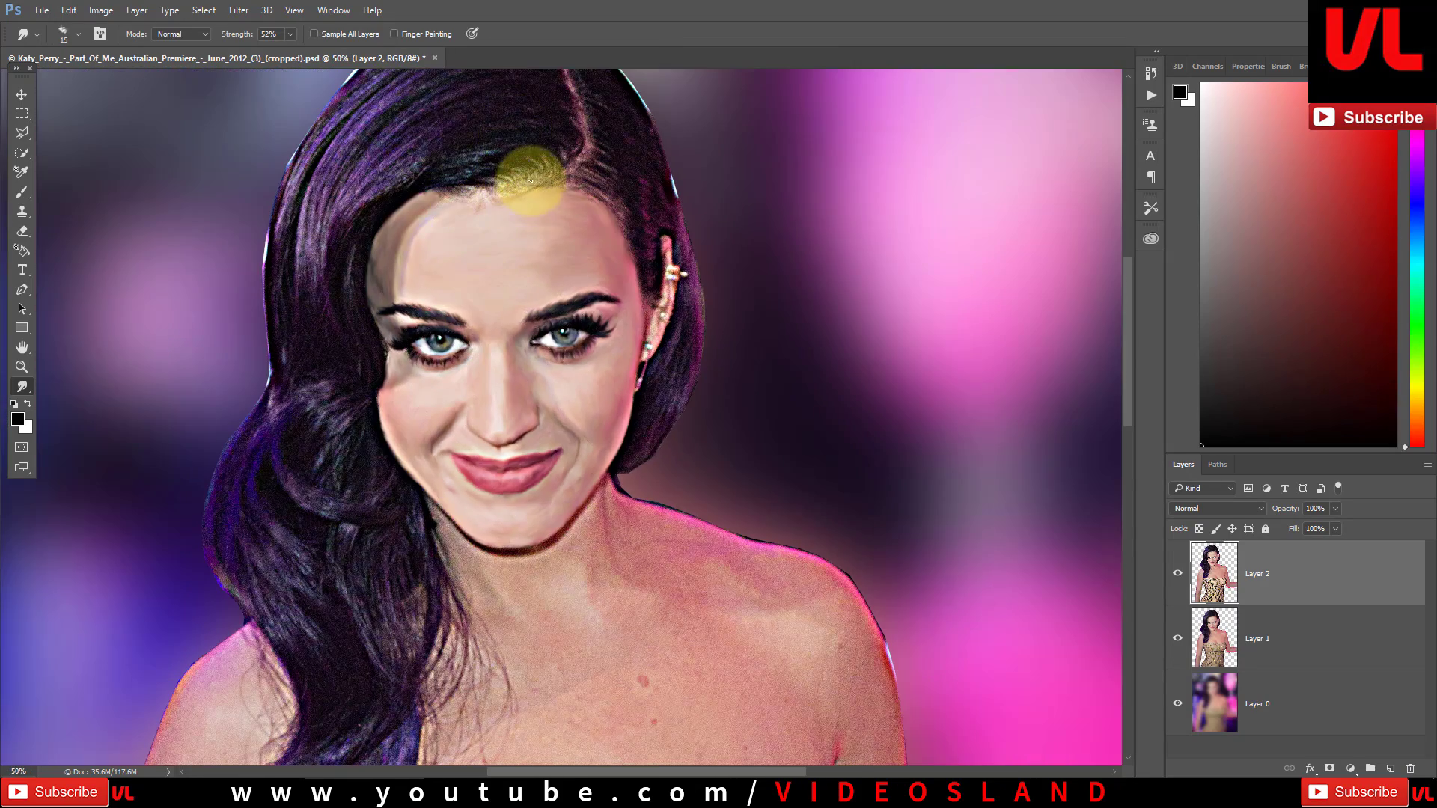
Step: Smudge the forehead hairline, the hair along the face, the lock by the neck and the outer cheek edge
mouse_move(530, 175)
left_mouse_down()
mouse_move(514, 154)
mouse_move(458, 170)
mouse_move(545, 142)
left_mouse_up()
key("bracketright")
key("bracketright")
key("bracketright")
key("bracketright")
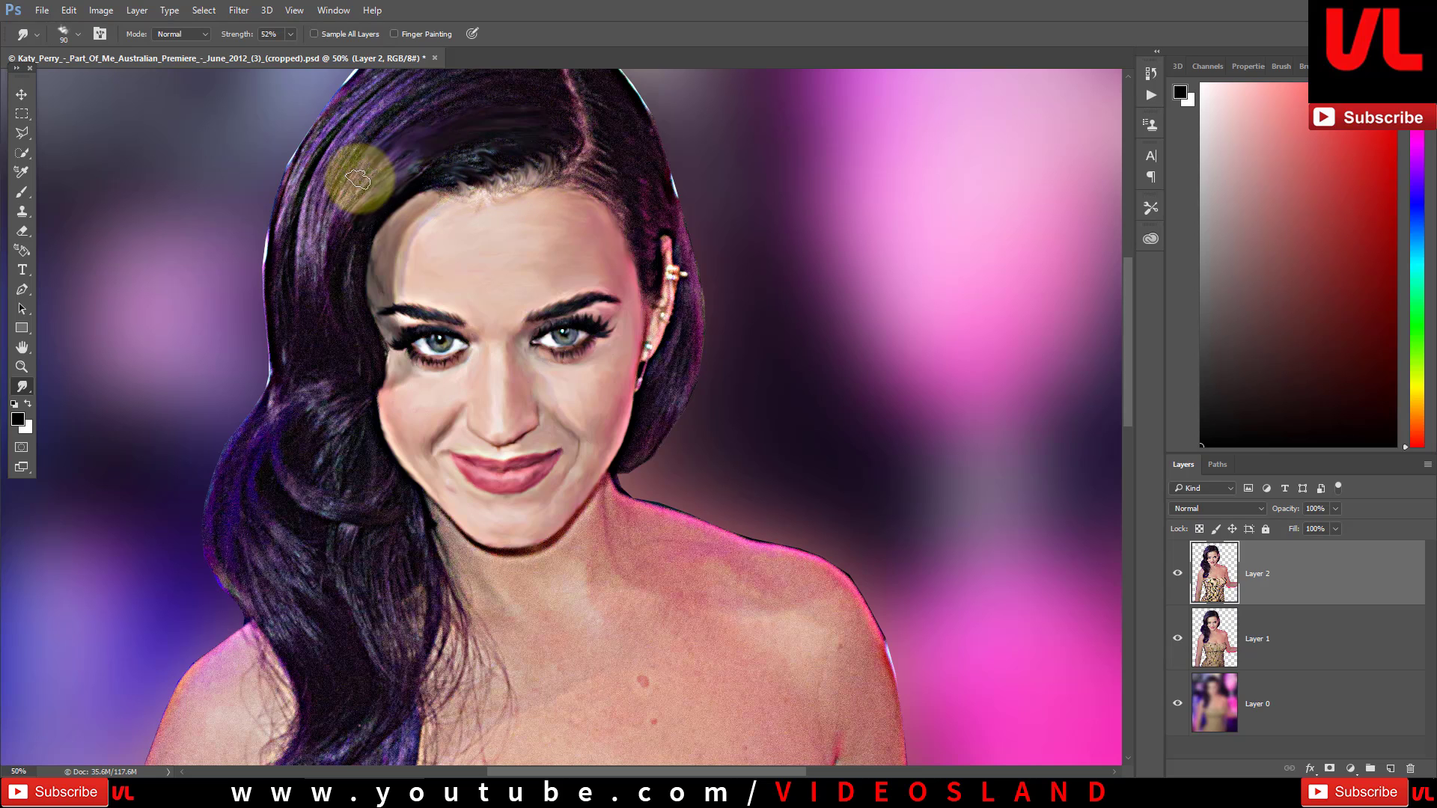
mouse_move(362, 176)
left_mouse_down()
mouse_move(359, 337)
mouse_move(321, 225)
mouse_move(282, 231)
mouse_move(278, 382)
mouse_move(333, 324)
mouse_move(334, 491)
mouse_move(271, 402)
mouse_move(262, 487)
mouse_move(340, 497)
mouse_move(360, 433)
mouse_move(372, 529)
mouse_move(320, 369)
left_mouse_up()
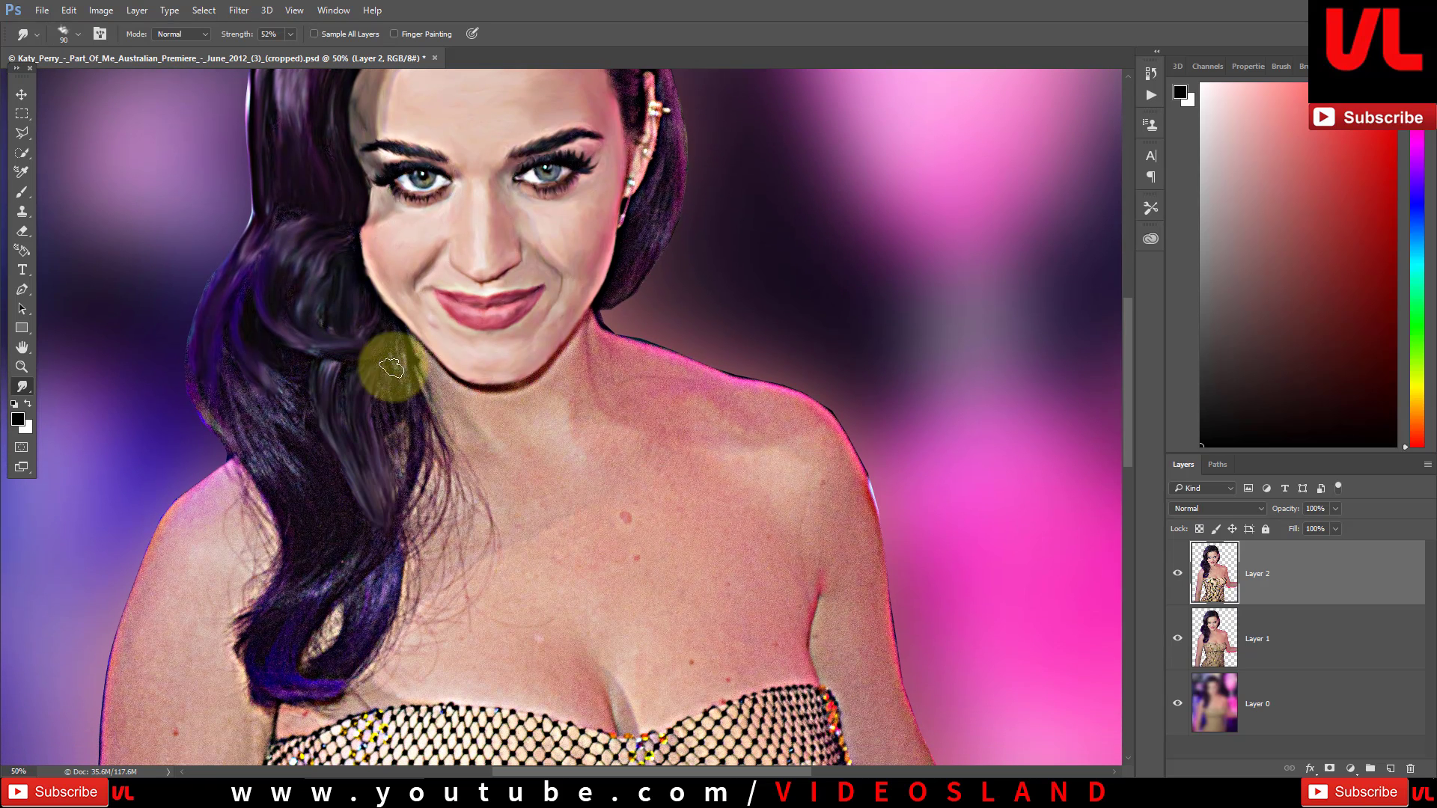
mouse_move(418, 462)
left_mouse_down()
mouse_move(410, 519)
mouse_move(272, 681)
mouse_move(321, 673)
mouse_move(378, 569)
left_mouse_up()
mouse_move(272, 289)
left_mouse_down()
mouse_move(225, 417)
mouse_move(238, 396)
mouse_move(289, 385)
mouse_move(314, 546)
mouse_move(272, 513)
mouse_move(258, 476)
left_mouse_up()
Step: Smear the top of the hair into smooth purple streaks
scroll(314, 441, "up", 5)
scroll(344, 359, "up", 5)
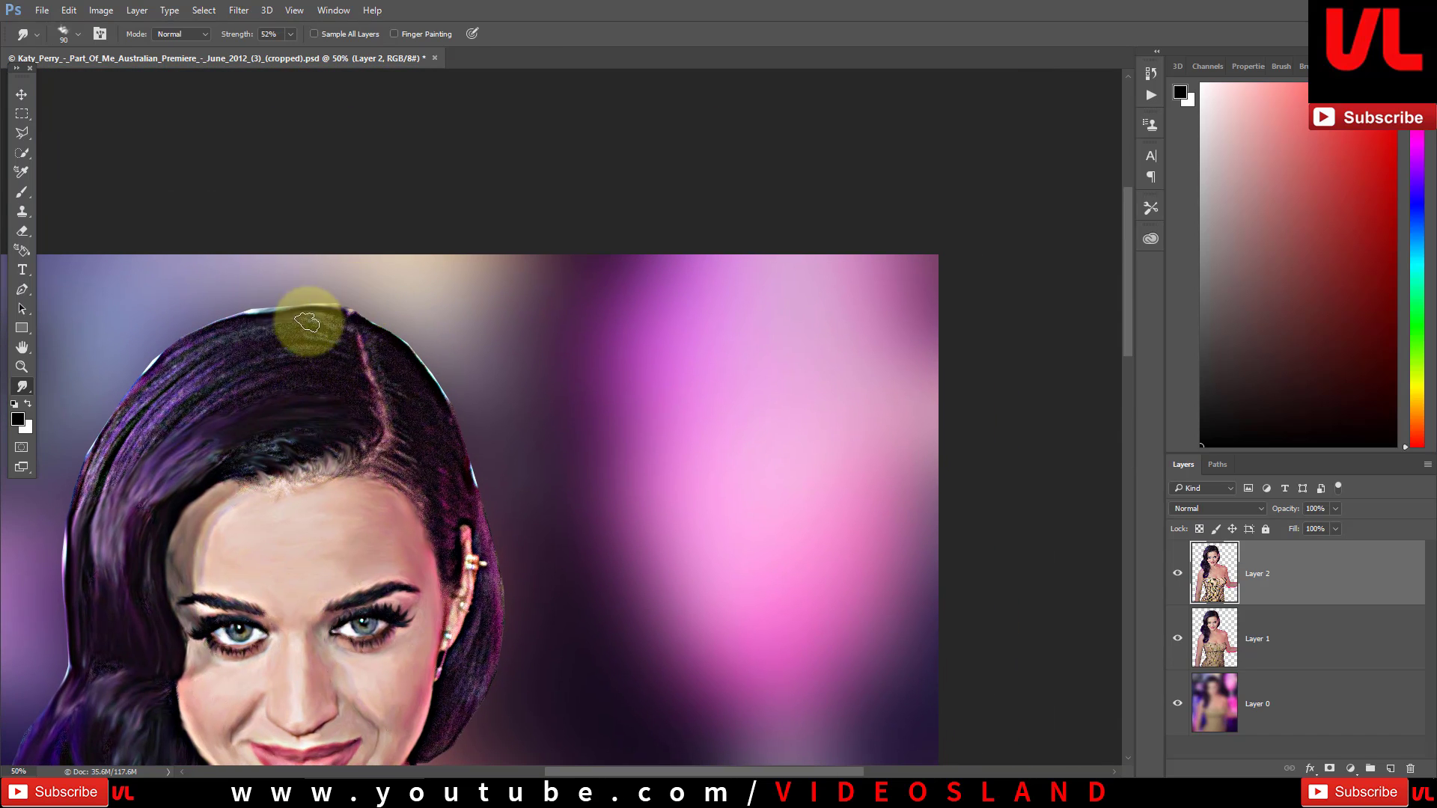
mouse_move(343, 348)
left_mouse_down()
mouse_move(183, 385)
mouse_move(167, 362)
mouse_move(225, 401)
mouse_move(330, 374)
mouse_move(115, 465)
mouse_move(321, 465)
mouse_move(280, 449)
mouse_move(411, 473)
mouse_move(411, 401)
mouse_move(384, 366)
mouse_move(423, 366)
mouse_move(479, 511)
left_mouse_up()
scroll(481, 577, "down", 5)
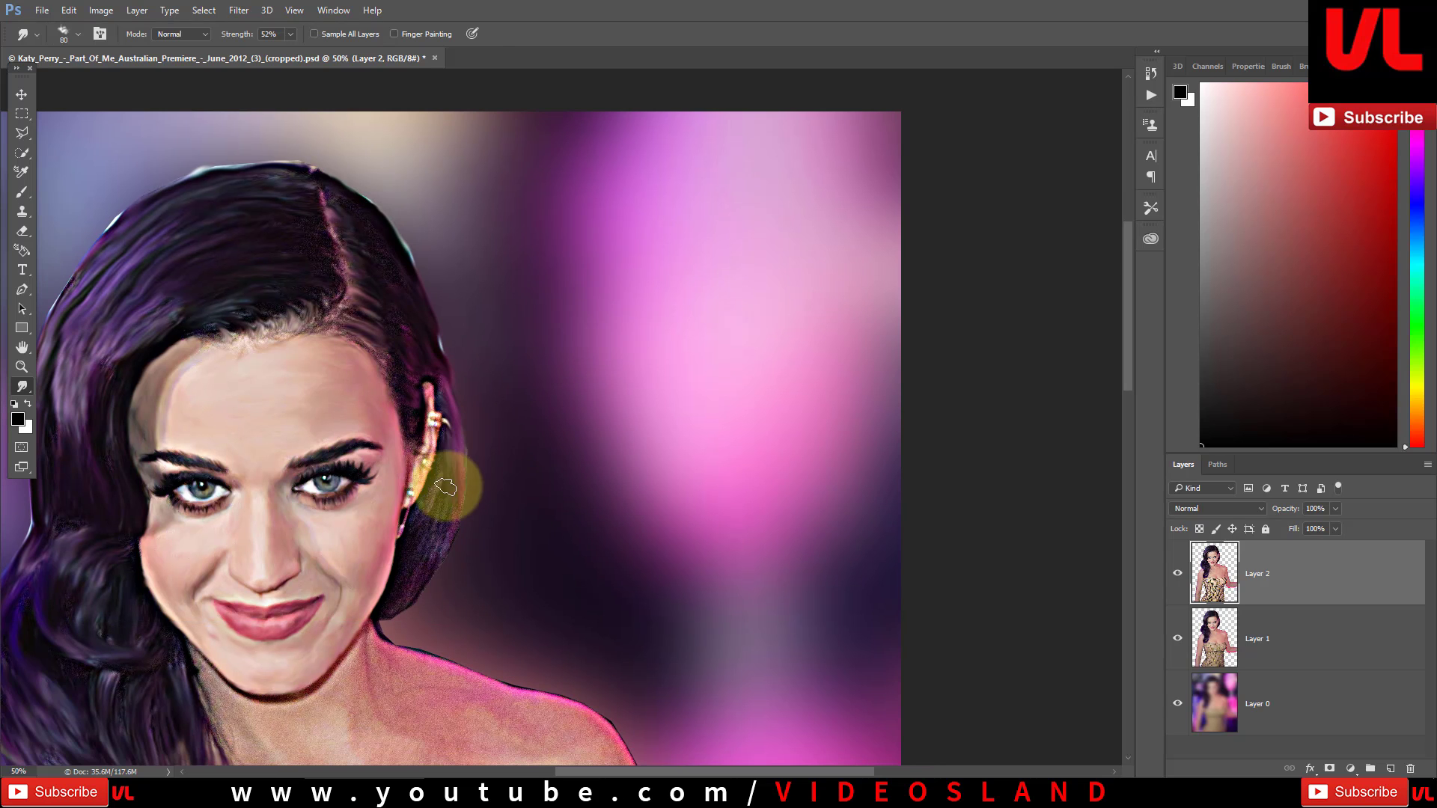
key("p")
scroll(442, 449, "down", 7)
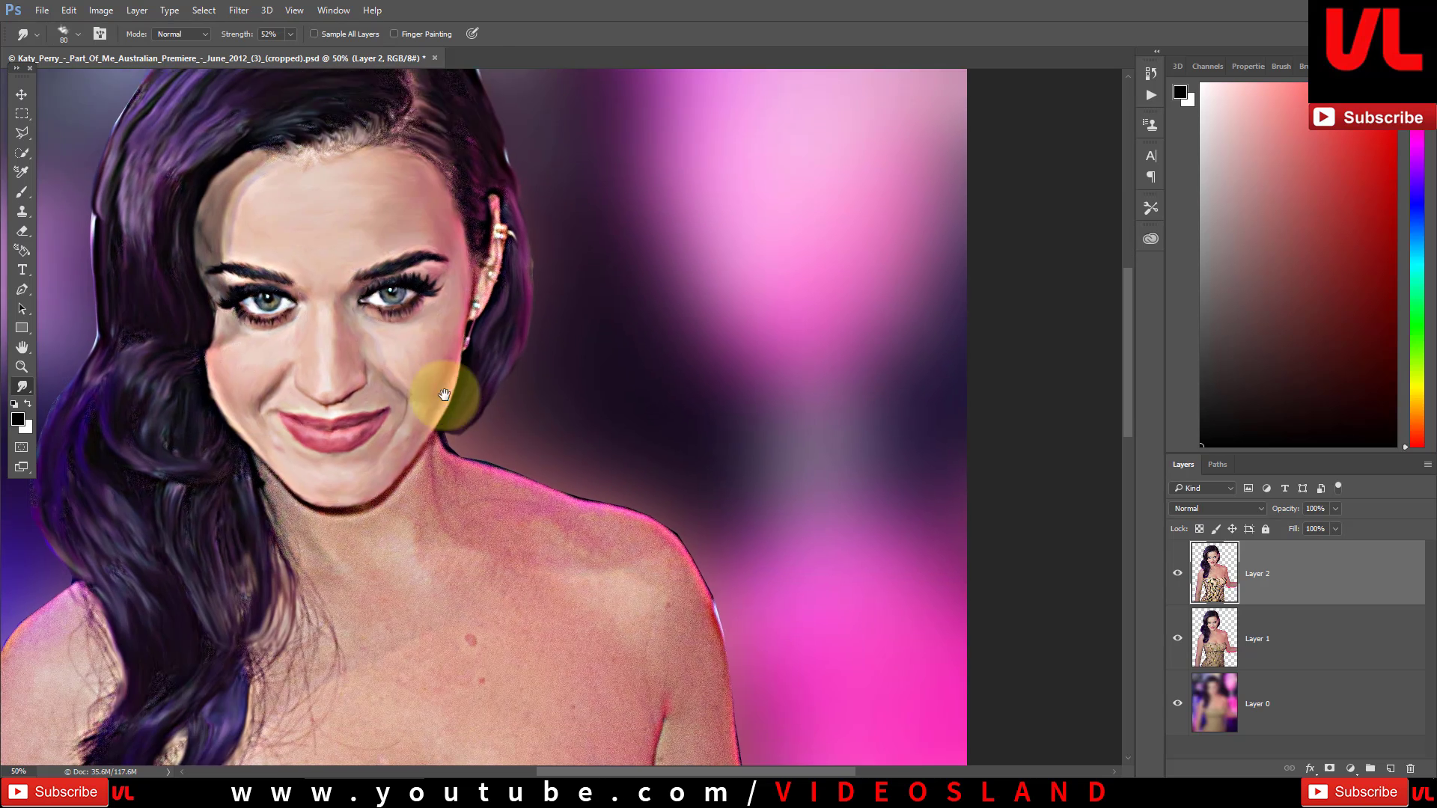
scroll(419, 389, "down", 4)
Step: Return to the Smudge tool and smear the neck shadows and upper chest with an enlarged brush
left_click(24, 387)
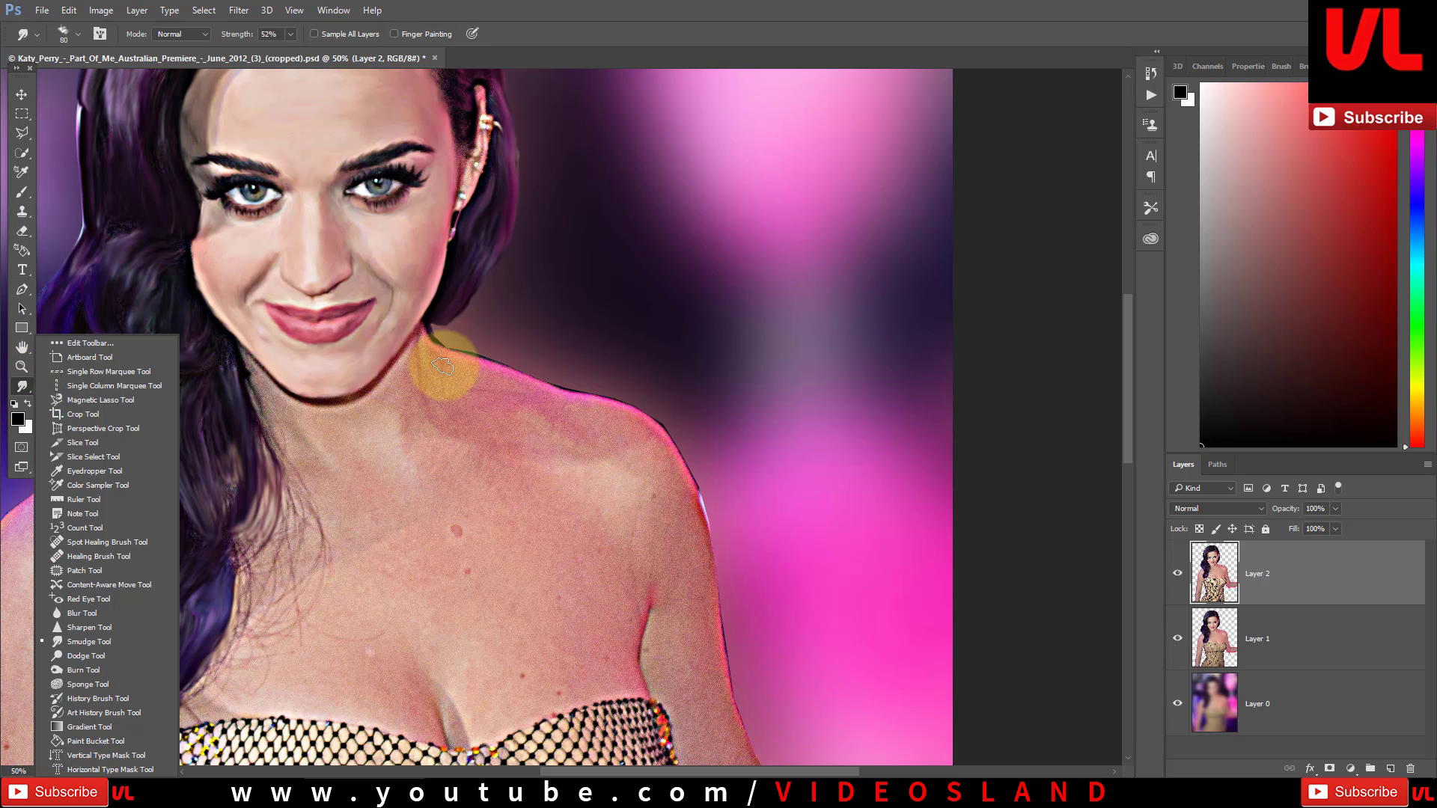
key("r")
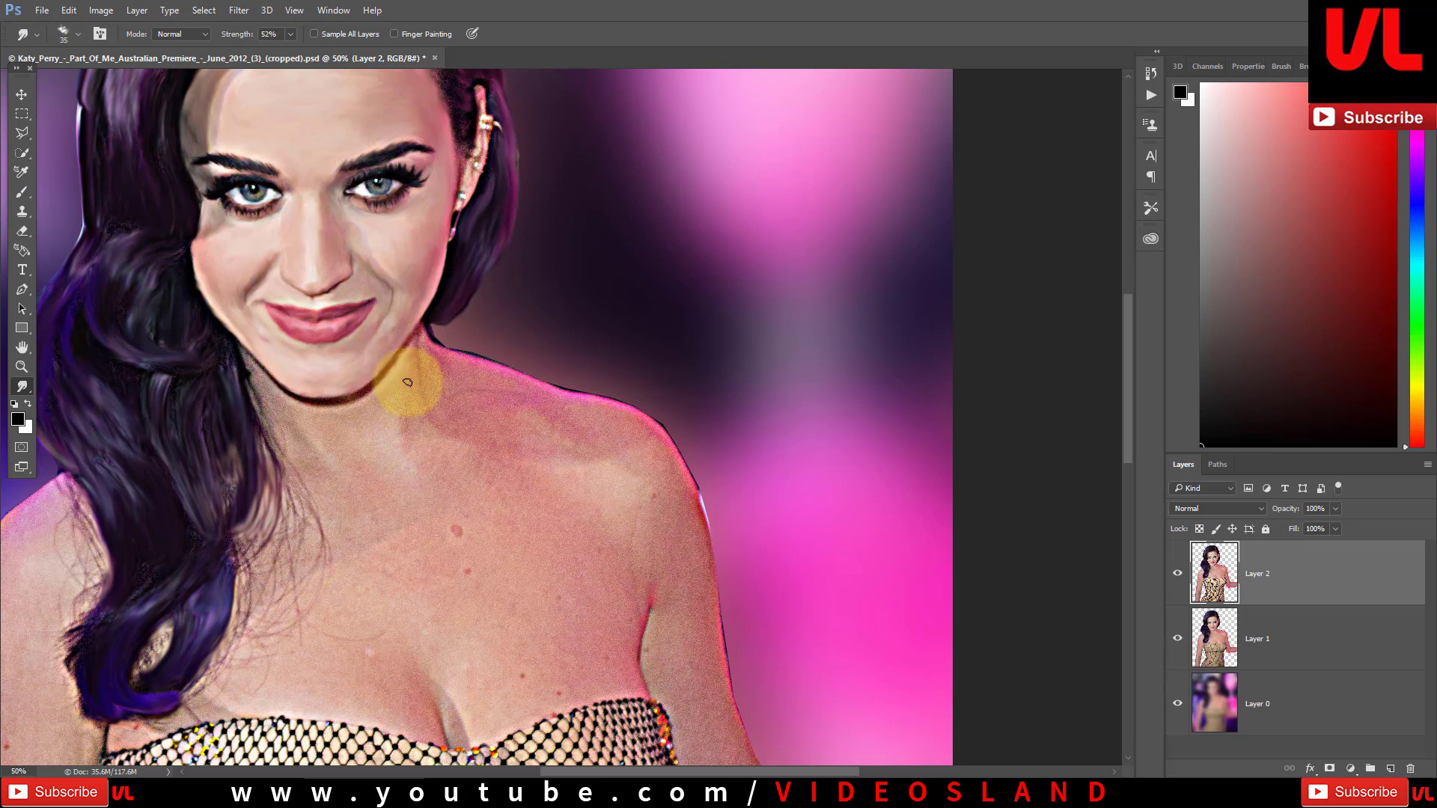
key("bracketright")
key("bracketright")
key("bracketright")
mouse_move(407, 382)
left_mouse_down()
mouse_move(361, 417)
mouse_move(440, 442)
mouse_move(439, 321)
mouse_move(449, 424)
mouse_move(474, 407)
left_mouse_up()
key("bracketright")
key("bracketright")
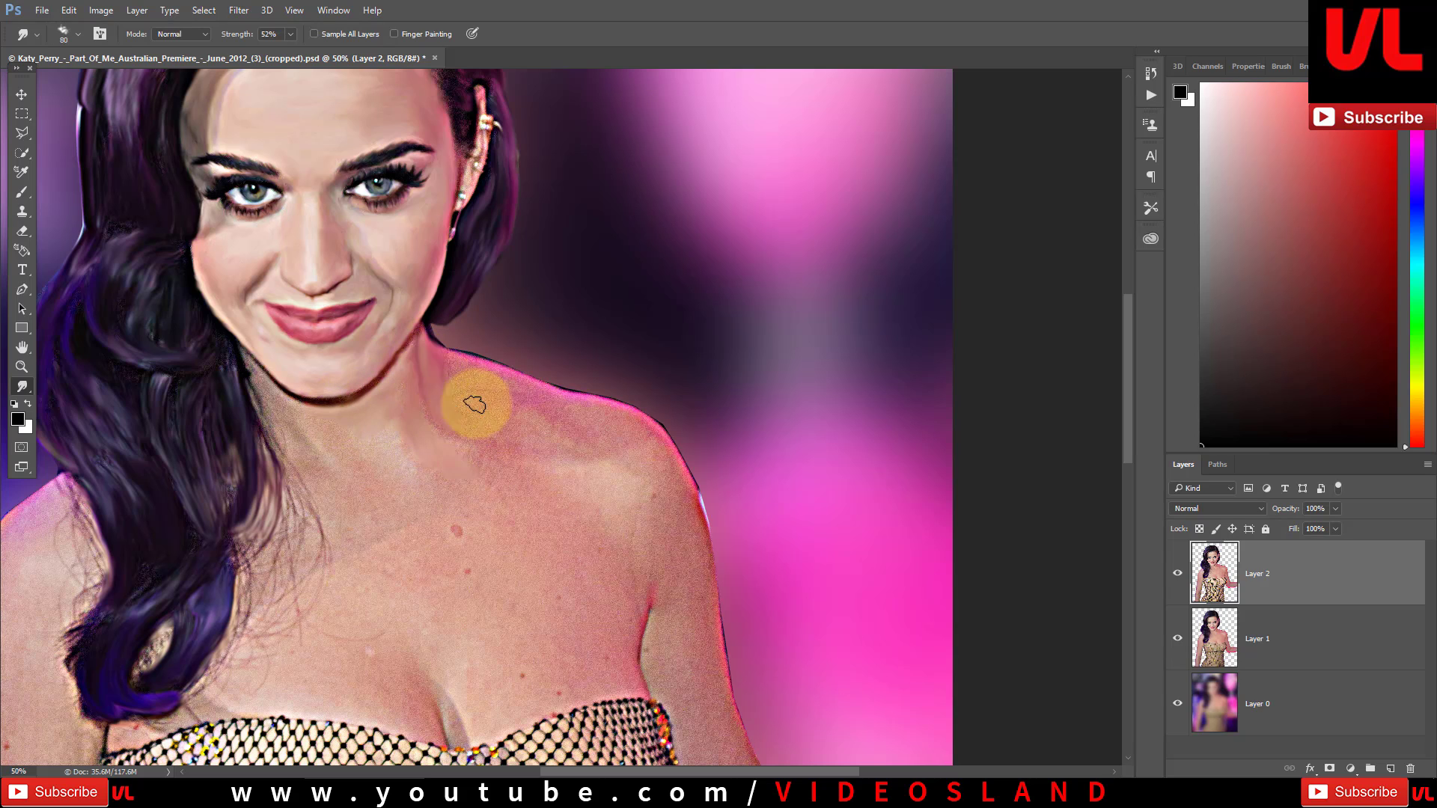
scroll(449, 481, "down", 2)
key("bracketright")
mouse_move(449, 482)
left_mouse_down()
mouse_move(334, 658)
mouse_move(417, 667)
mouse_move(333, 603)
mouse_move(448, 664)
mouse_move(491, 651)
mouse_move(461, 637)
left_mouse_up()
Step: Smooth the skin near the armpit, across the chest, down the neck and along the arm edge
key("bracketleft")
key("bracketright")
mouse_move(622, 627)
left_mouse_down()
mouse_move(562, 600)
mouse_move(585, 597)
mouse_move(480, 633)
left_mouse_up()
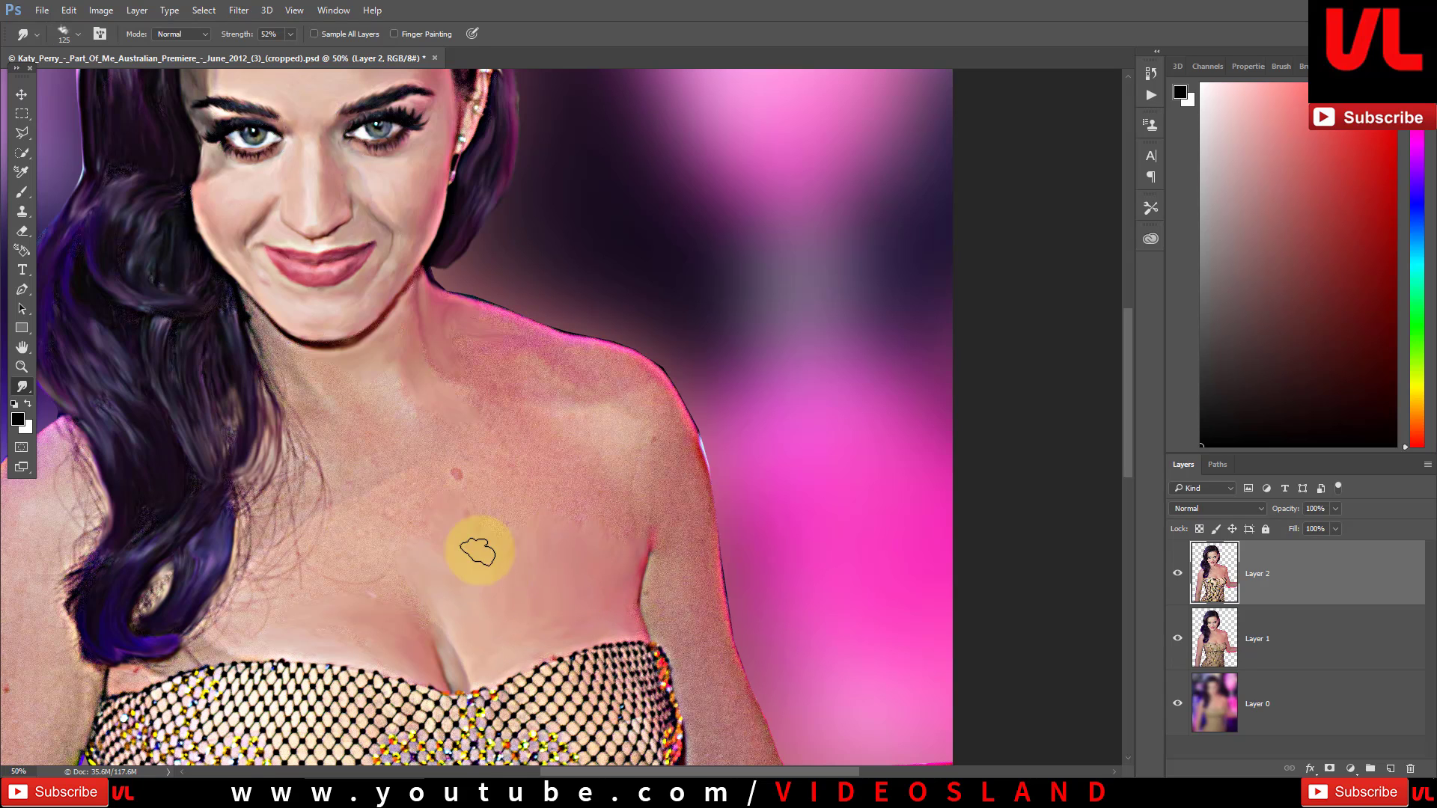
mouse_move(560, 536)
left_mouse_down()
mouse_move(619, 529)
mouse_move(423, 506)
mouse_move(465, 439)
mouse_move(374, 466)
mouse_move(254, 311)
left_mouse_up()
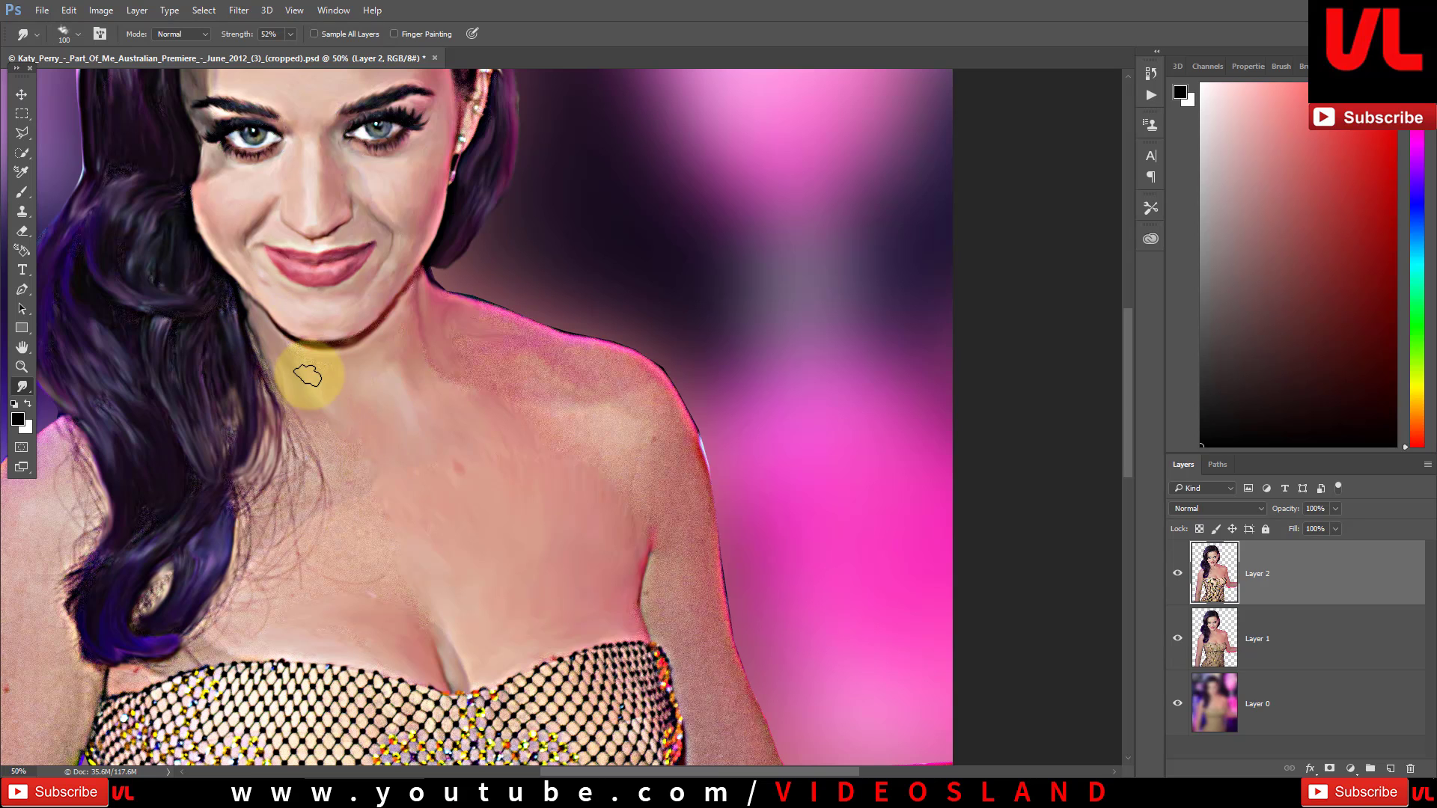
key("bracketleft")
mouse_move(307, 374)
left_mouse_down()
mouse_move(317, 430)
mouse_move(257, 513)
mouse_move(240, 577)
mouse_move(289, 551)
mouse_move(383, 544)
mouse_move(203, 646)
mouse_move(461, 338)
mouse_move(497, 330)
mouse_move(532, 366)
mouse_move(441, 371)
mouse_move(603, 439)
mouse_move(654, 392)
mouse_move(596, 449)
mouse_move(598, 468)
mouse_move(497, 442)
mouse_move(601, 359)
mouse_move(529, 379)
mouse_move(545, 411)
mouse_move(683, 434)
mouse_move(679, 481)
left_mouse_up()
mouse_move(634, 537)
left_mouse_down()
mouse_move(593, 411)
mouse_move(604, 497)
mouse_move(624, 425)
mouse_move(632, 526)
mouse_move(685, 630)
mouse_move(619, 632)
mouse_move(642, 711)
mouse_move(651, 673)
mouse_move(705, 651)
mouse_move(667, 743)
mouse_move(744, 719)
mouse_move(721, 676)
mouse_move(819, 625)
mouse_move(818, 683)
mouse_move(866, 718)
mouse_move(841, 680)
mouse_move(878, 604)
left_mouse_up()
key("bracketright")
key("bracketright")
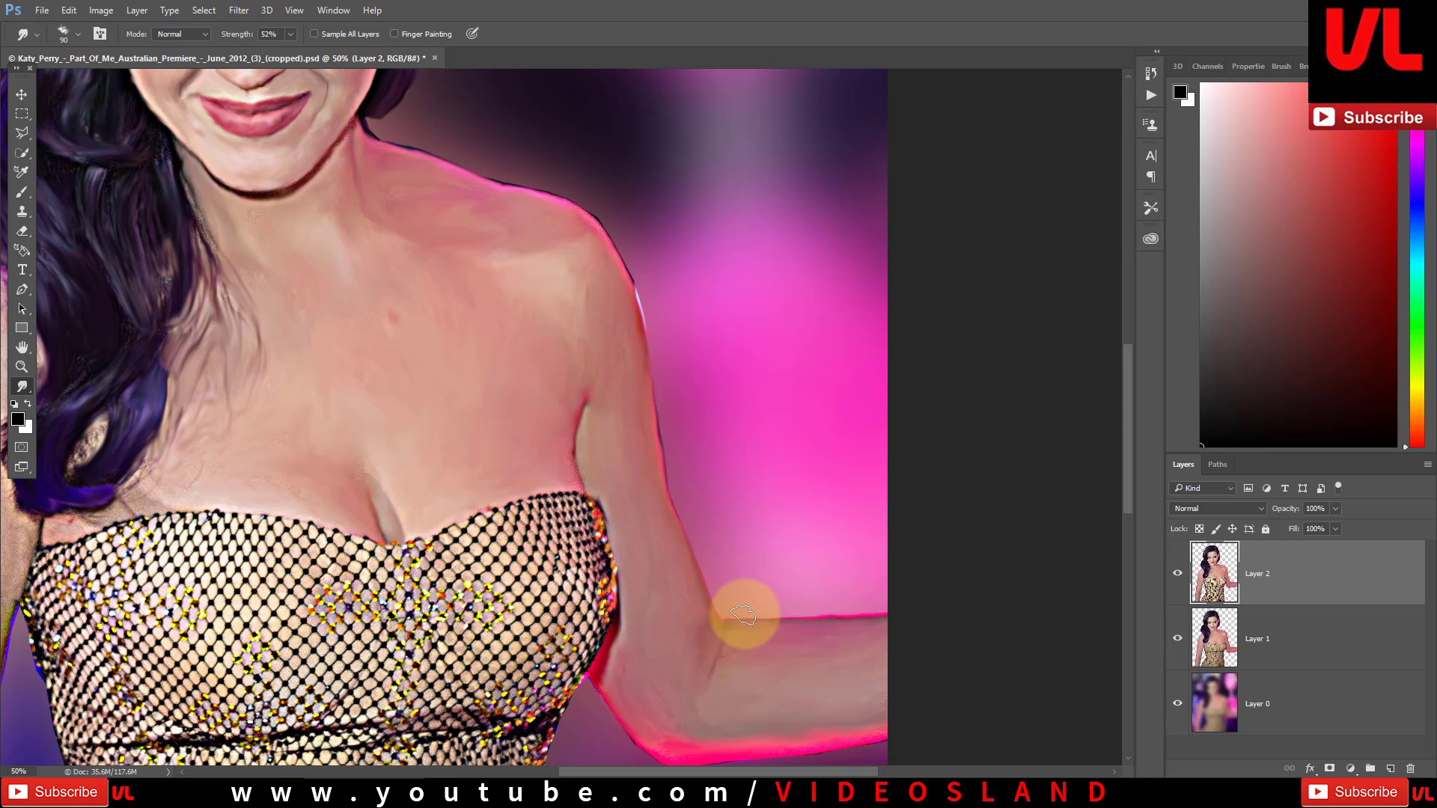
Step: Smudge the shoulder, the nearby hair edge and the upper-arm skin smooth
scroll(119, 596, "down", 3)
scroll(119, 596, "left", 3)
key("bracketleft")
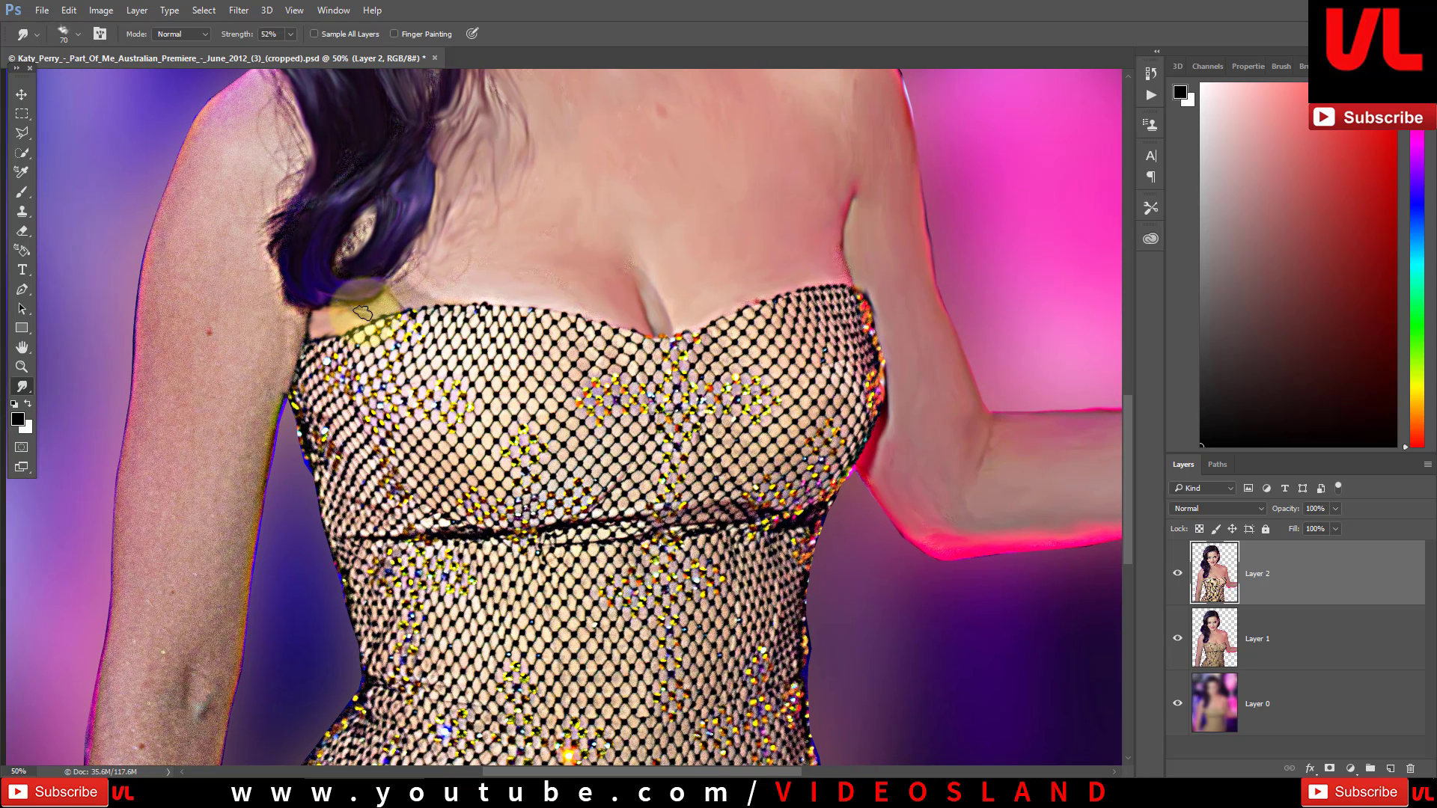
key("bracketleft")
key("bracketleft")
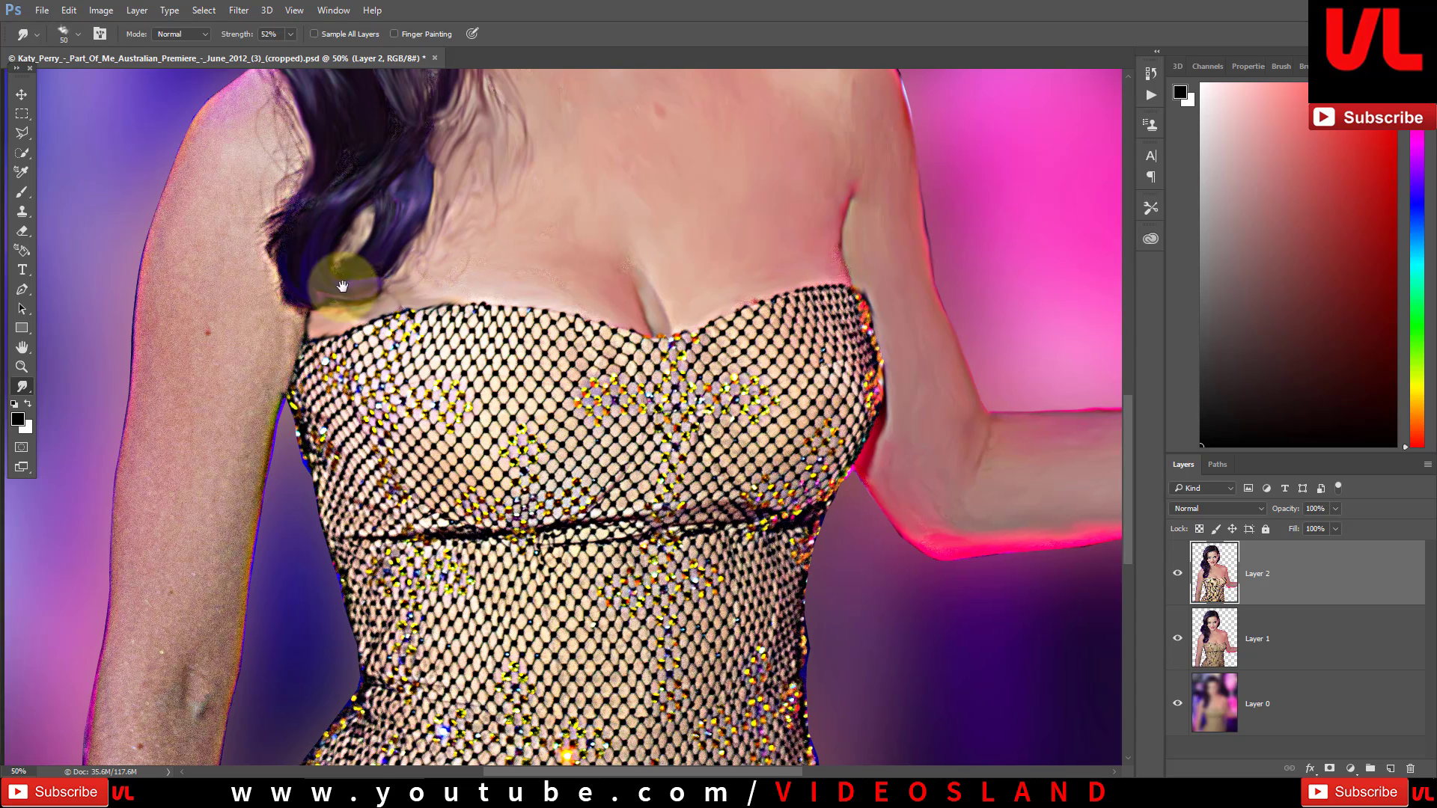
scroll(340, 262, "up", 2)
scroll(340, 262, "left", 2)
key("bracketright")
key("bracketright")
key("bracketright")
mouse_move(371, 278)
left_mouse_down()
mouse_move(330, 176)
mouse_move(299, 215)
mouse_move(325, 212)
left_mouse_up()
key("bracketright")
mouse_move(332, 267)
left_mouse_down()
mouse_move(244, 314)
mouse_move(289, 279)
mouse_move(330, 192)
mouse_move(353, 449)
mouse_move(330, 346)
mouse_move(241, 375)
mouse_move(290, 261)
left_mouse_up()
Step: Smooth the grainy forearm skin down past the elbow, then recentre on the face and shoulders
scroll(306, 352, "down", 5)
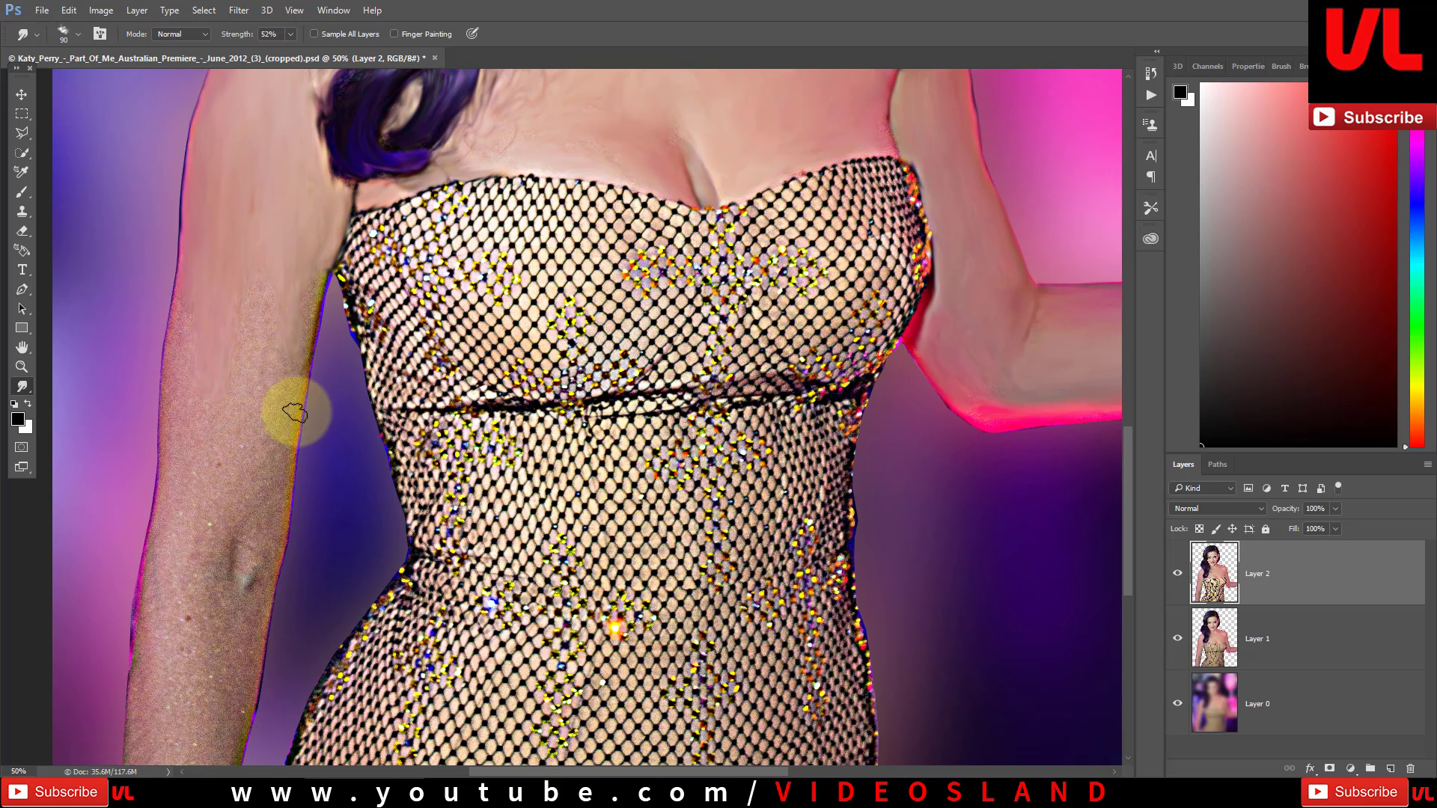
mouse_move(231, 432)
left_mouse_down()
mouse_move(199, 427)
mouse_move(161, 375)
mouse_move(199, 551)
mouse_move(260, 460)
left_mouse_up()
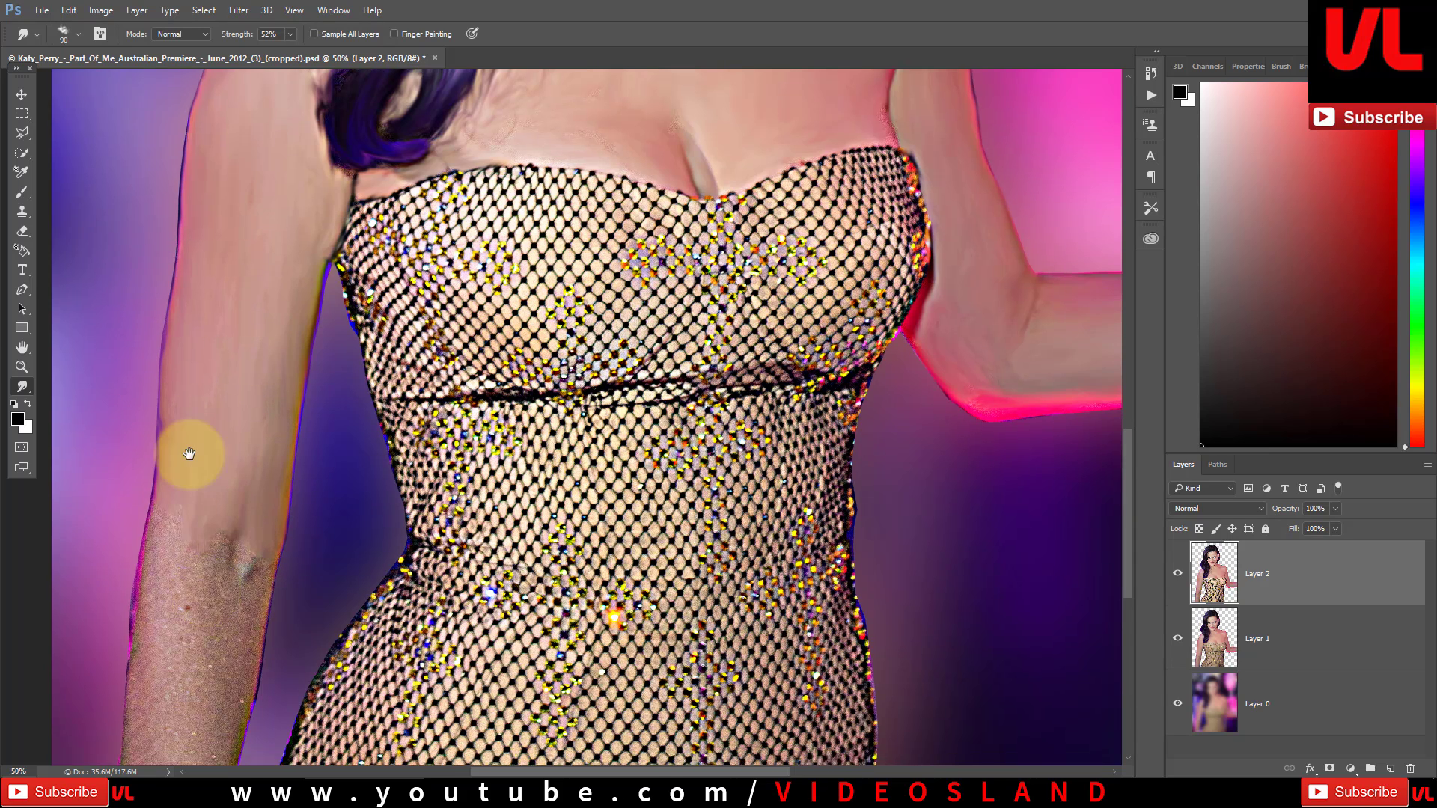
scroll(217, 454, "down", 3)
mouse_move(226, 505)
left_mouse_down()
mouse_move(128, 596)
mouse_move(181, 569)
left_mouse_up()
scroll(184, 609, "up", 5)
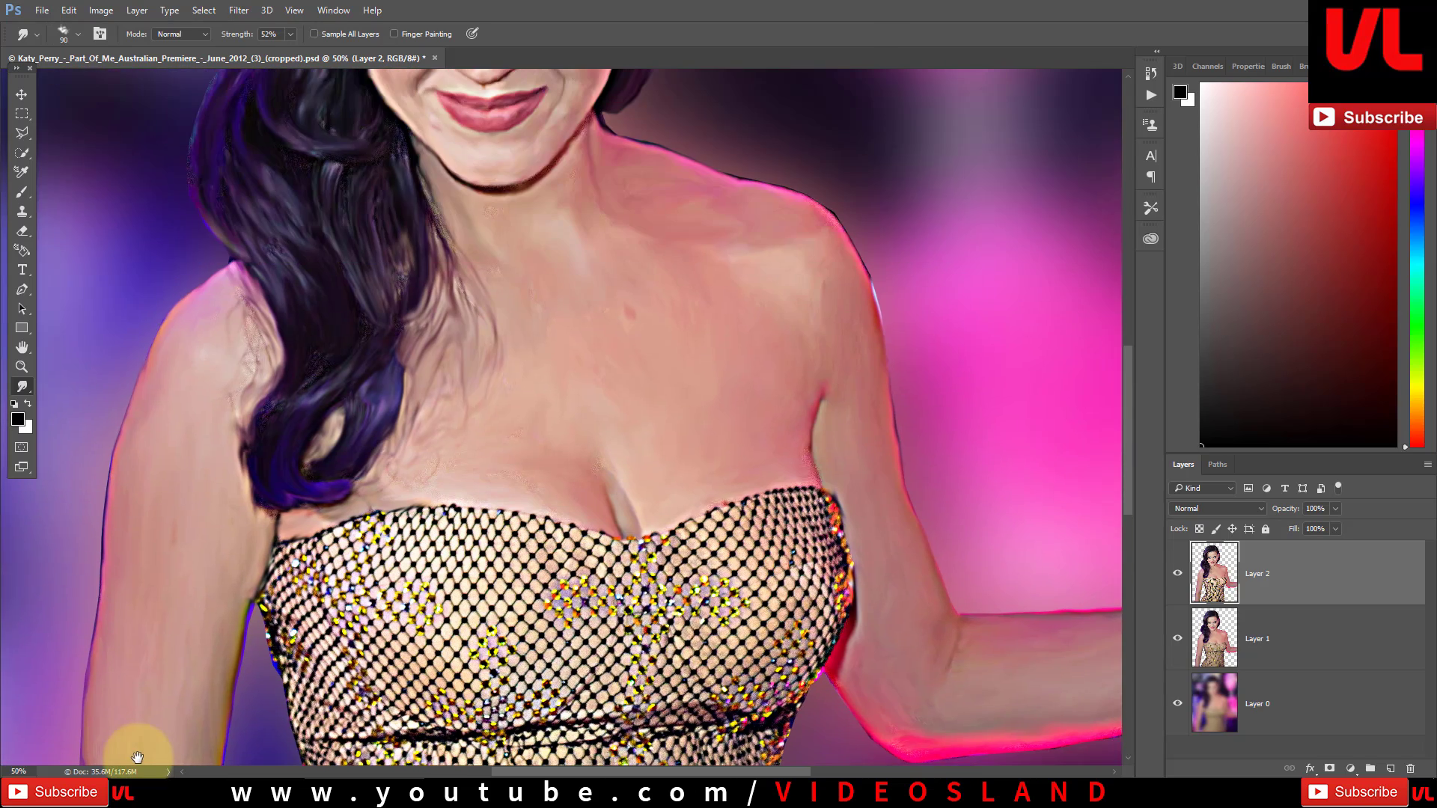
scroll(138, 748, "up", 3)
left_click_drag(160, 651, 208, 375)
scroll(265, 423, "down", 4)
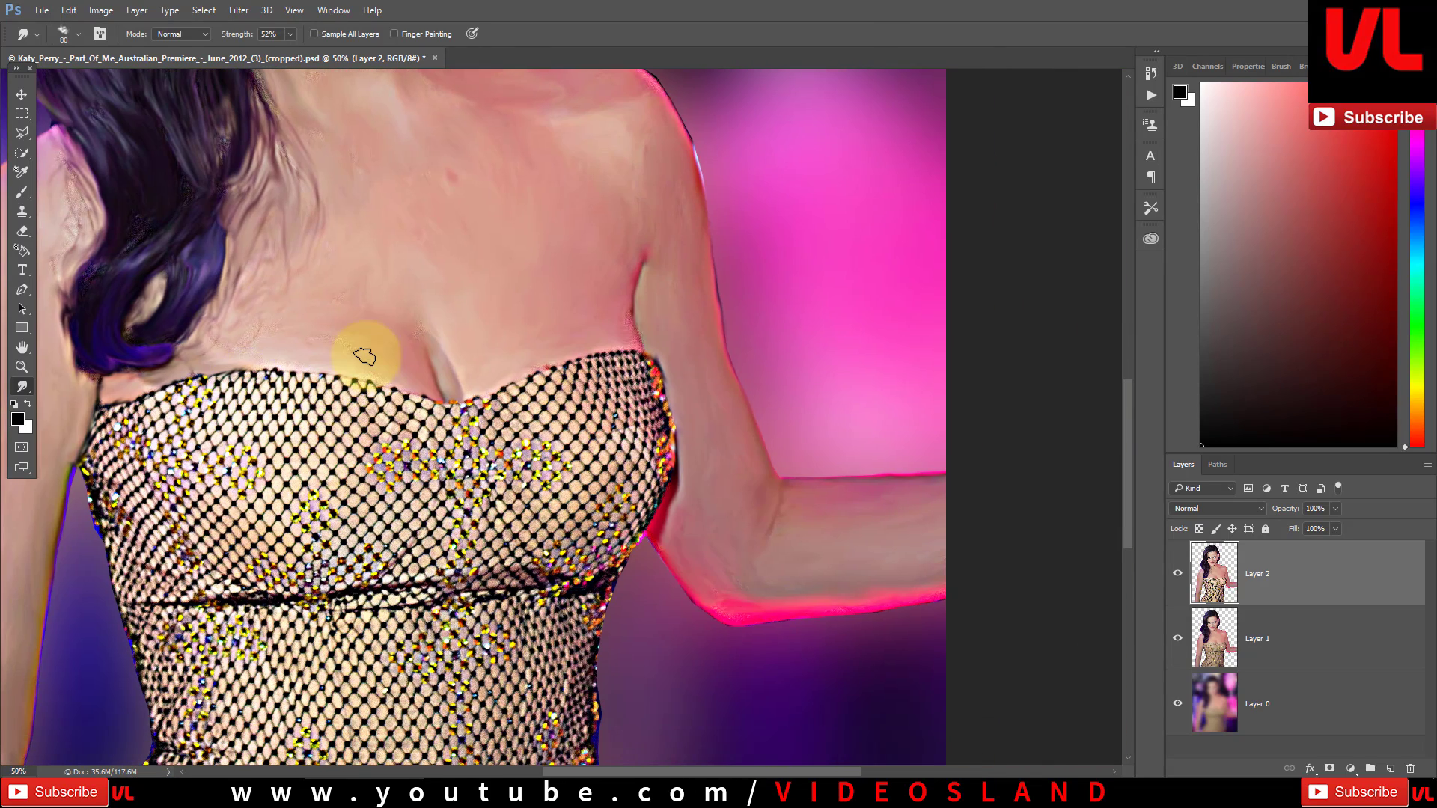
Step: Smear the neckline and the mesh below and left of the cleavage with a larger brush
mouse_move(417, 372)
left_mouse_down()
mouse_move(432, 426)
mouse_move(359, 571)
left_mouse_up()
key("bracketright")
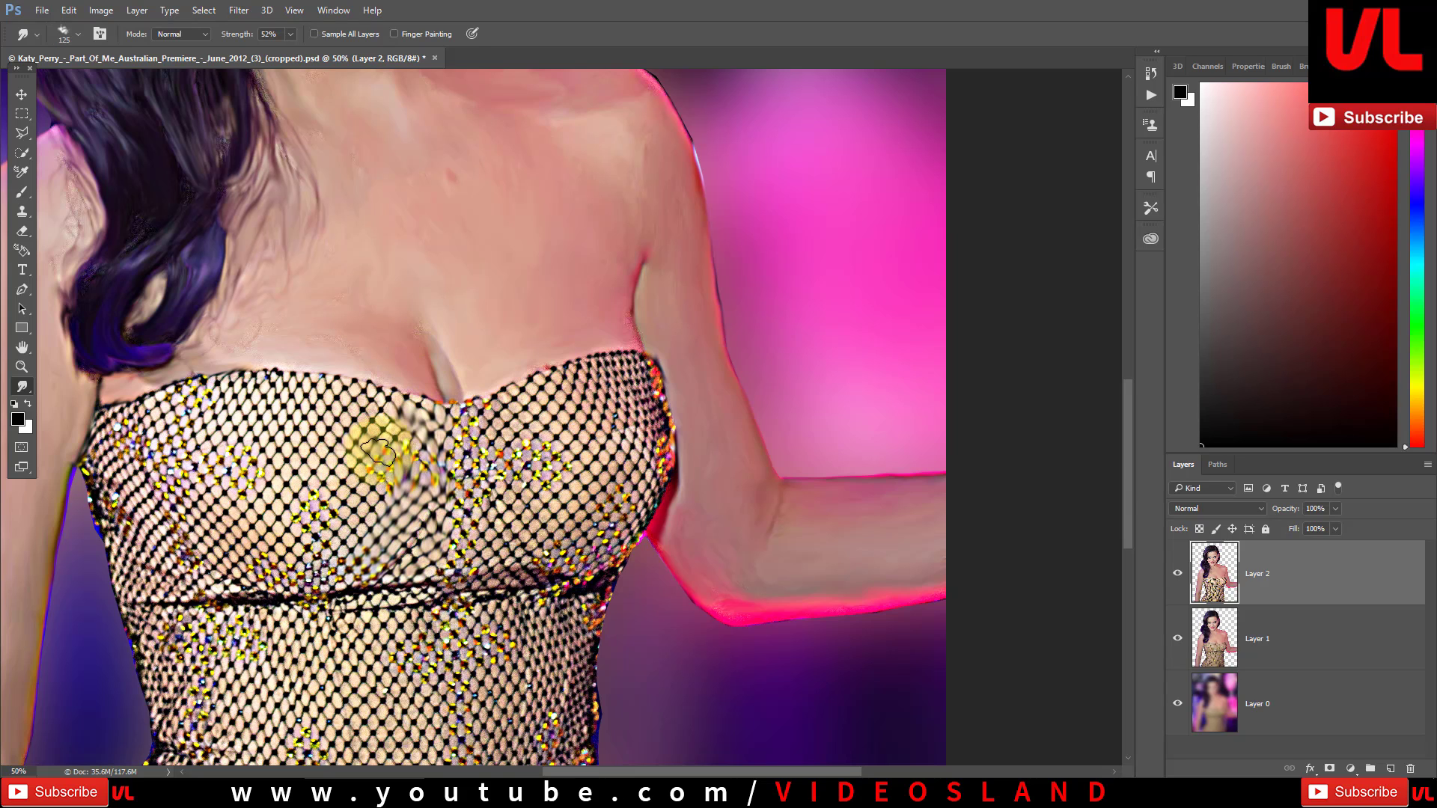
left_click_drag(429, 417, 347, 512)
key("bracketright")
left_click_drag(344, 421, 333, 397)
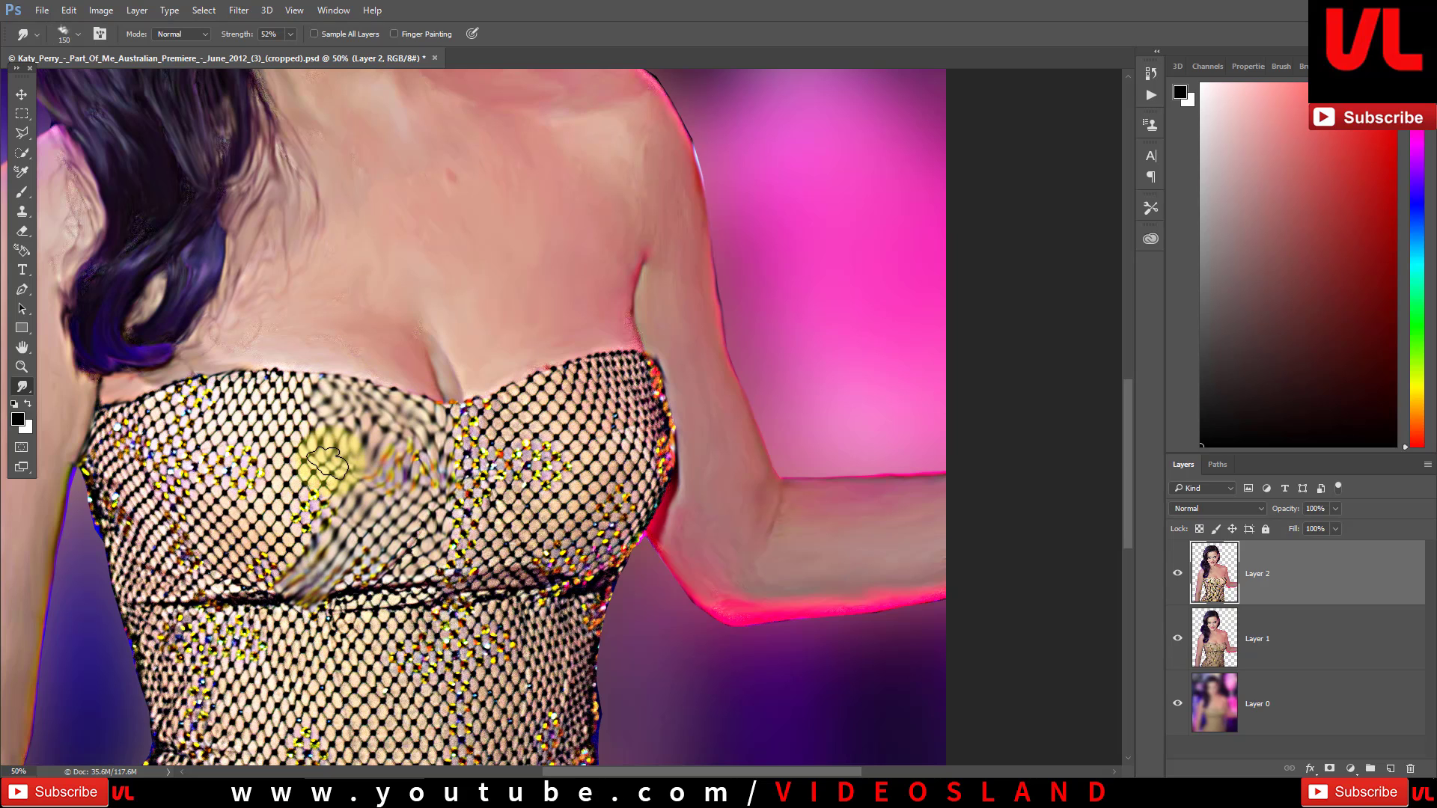
mouse_move(295, 488)
left_mouse_down()
mouse_move(272, 562)
mouse_move(257, 511)
left_mouse_up()
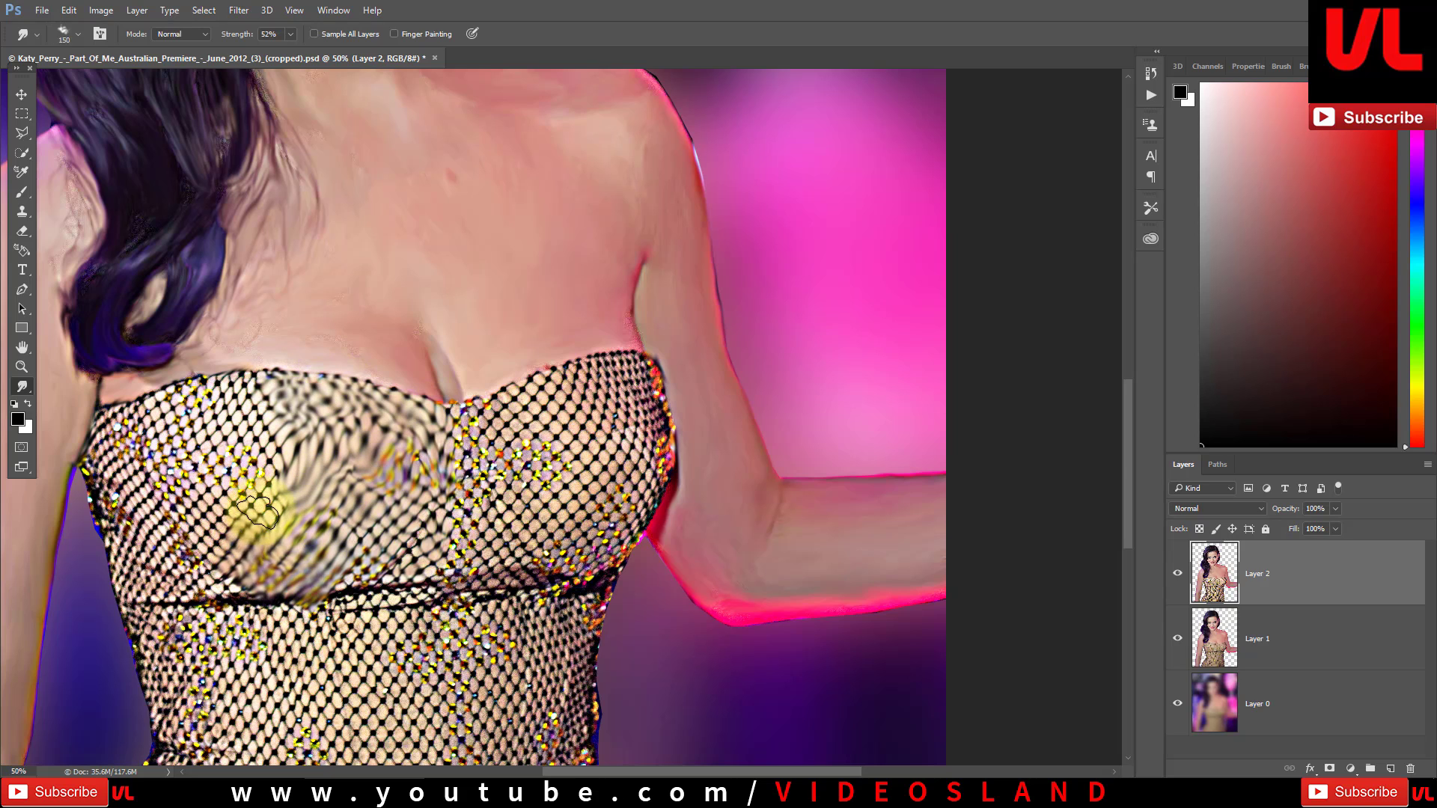
mouse_move(214, 407)
left_mouse_down()
mouse_move(202, 502)
mouse_move(182, 392)
mouse_move(128, 410)
mouse_move(192, 571)
mouse_move(133, 540)
mouse_move(96, 479)
left_mouse_up()
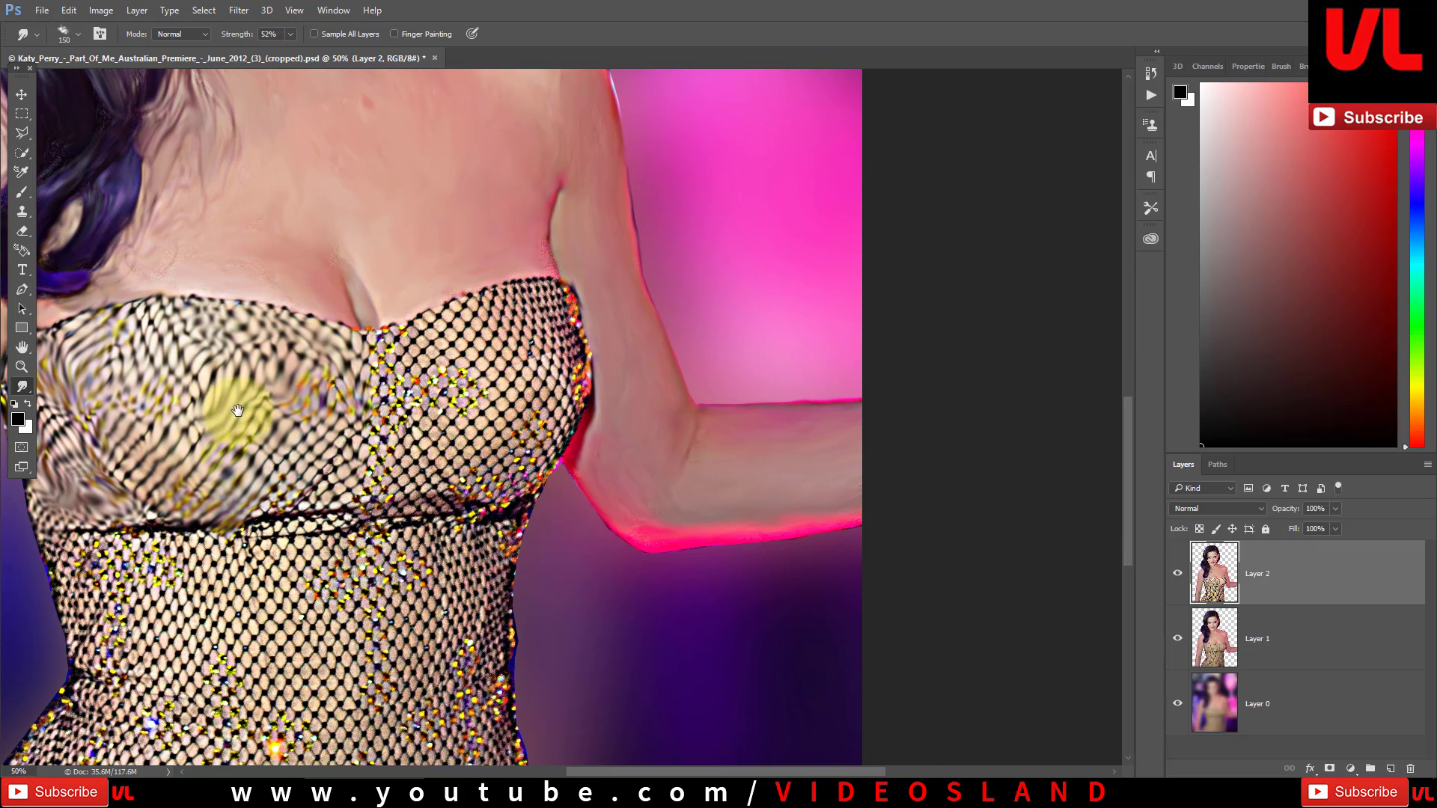
Step: Smear the central dress mesh and the area below the bust into wavy streaks
scroll(282, 496, "down", 1)
scroll(282, 496, "right", 1)
left_click_drag(349, 460, 387, 407)
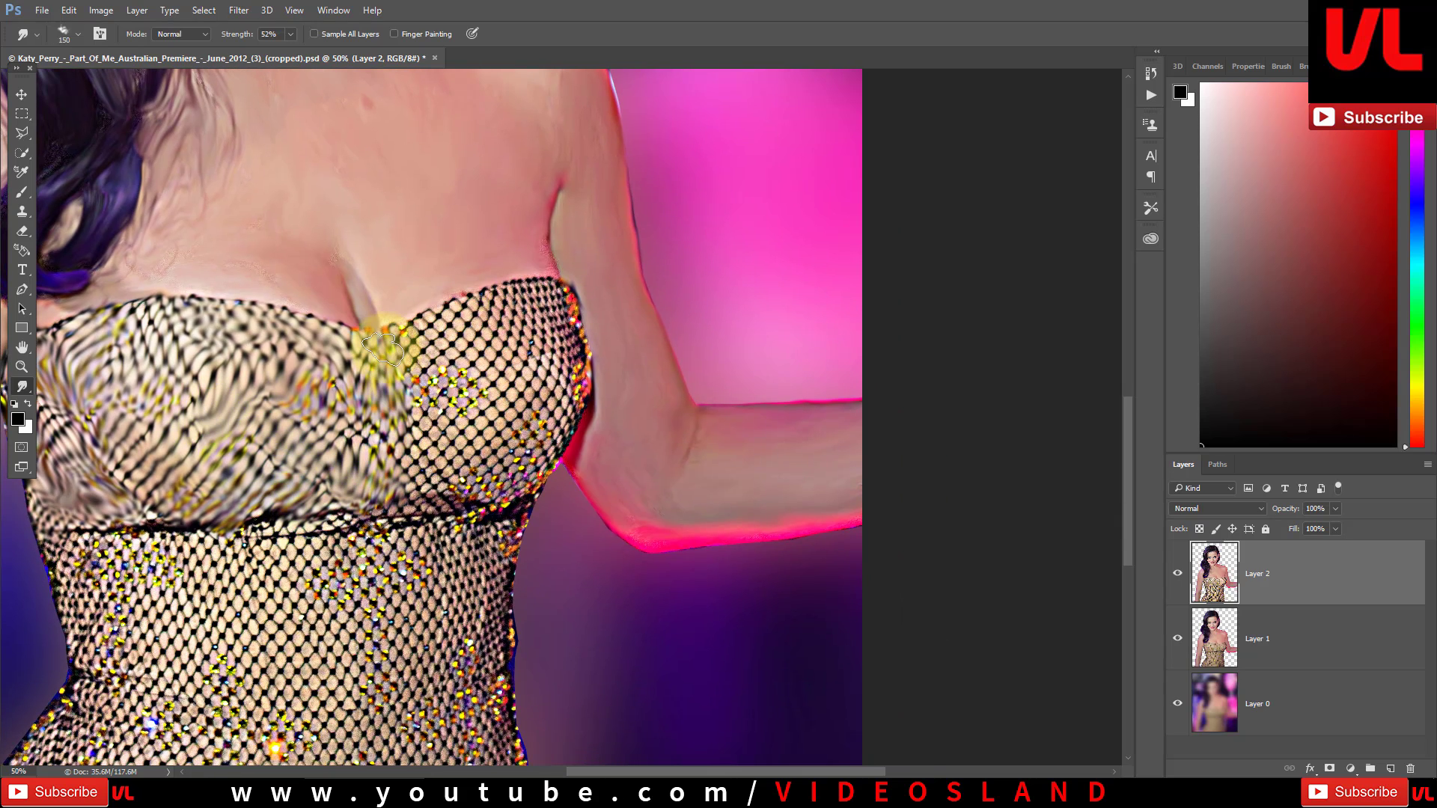
mouse_move(383, 348)
left_mouse_down()
mouse_move(417, 411)
mouse_move(404, 482)
mouse_move(449, 491)
mouse_move(450, 336)
mouse_move(494, 475)
mouse_move(514, 424)
mouse_move(510, 328)
mouse_move(561, 401)
mouse_move(552, 416)
mouse_move(571, 321)
mouse_move(458, 471)
mouse_move(474, 377)
left_mouse_up()
mouse_move(497, 449)
left_mouse_down()
mouse_move(517, 509)
mouse_move(481, 433)
mouse_move(430, 427)
mouse_move(417, 594)
mouse_move(349, 423)
mouse_move(343, 586)
mouse_move(299, 527)
mouse_move(199, 449)
mouse_move(128, 458)
mouse_move(88, 439)
mouse_move(70, 458)
mouse_move(119, 571)
left_mouse_up()
Step: Switch the Smudge tool to a different brush preset and enlarge it
key("ctrl+minus")
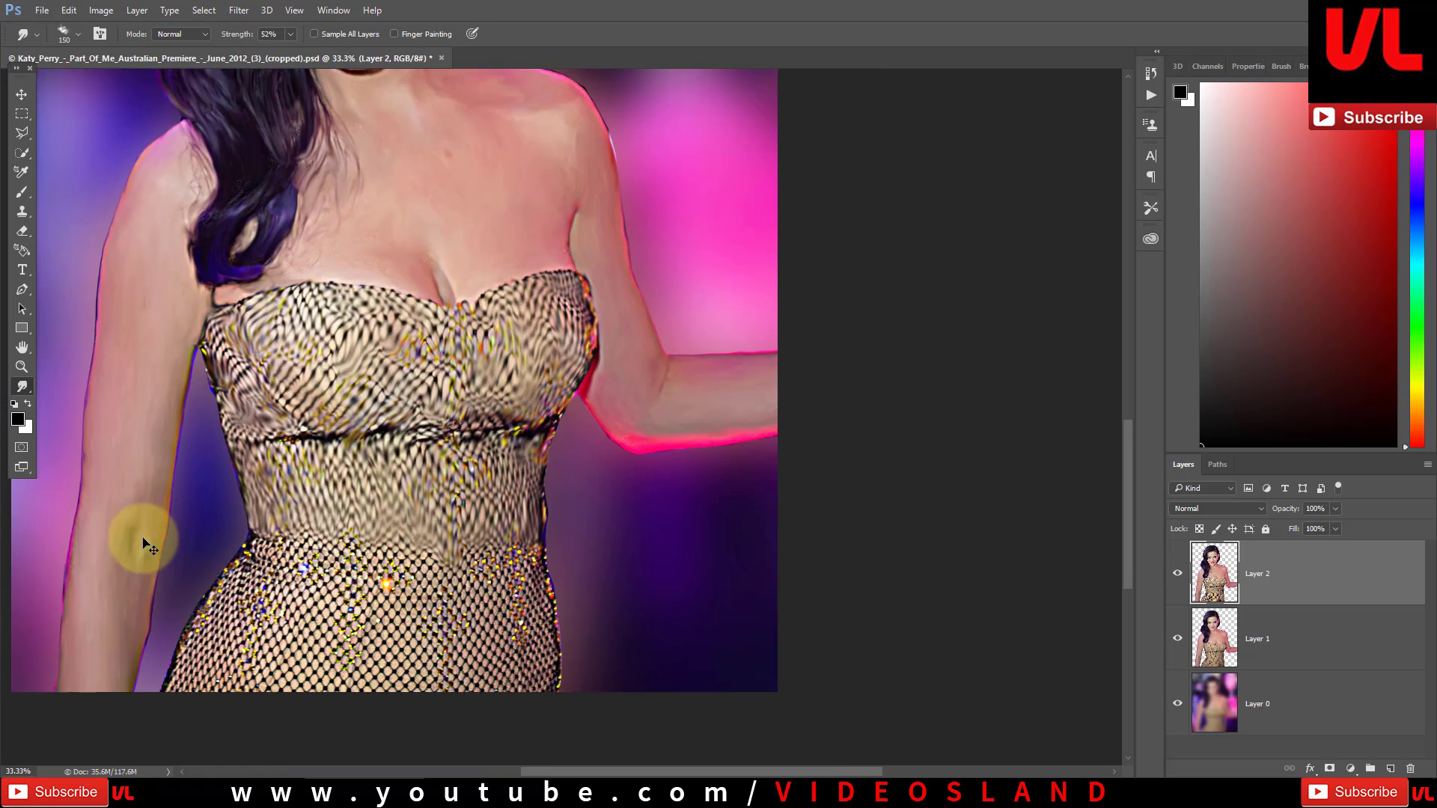
key("ctrl+plus")
scroll(395, 458, "up", 10)
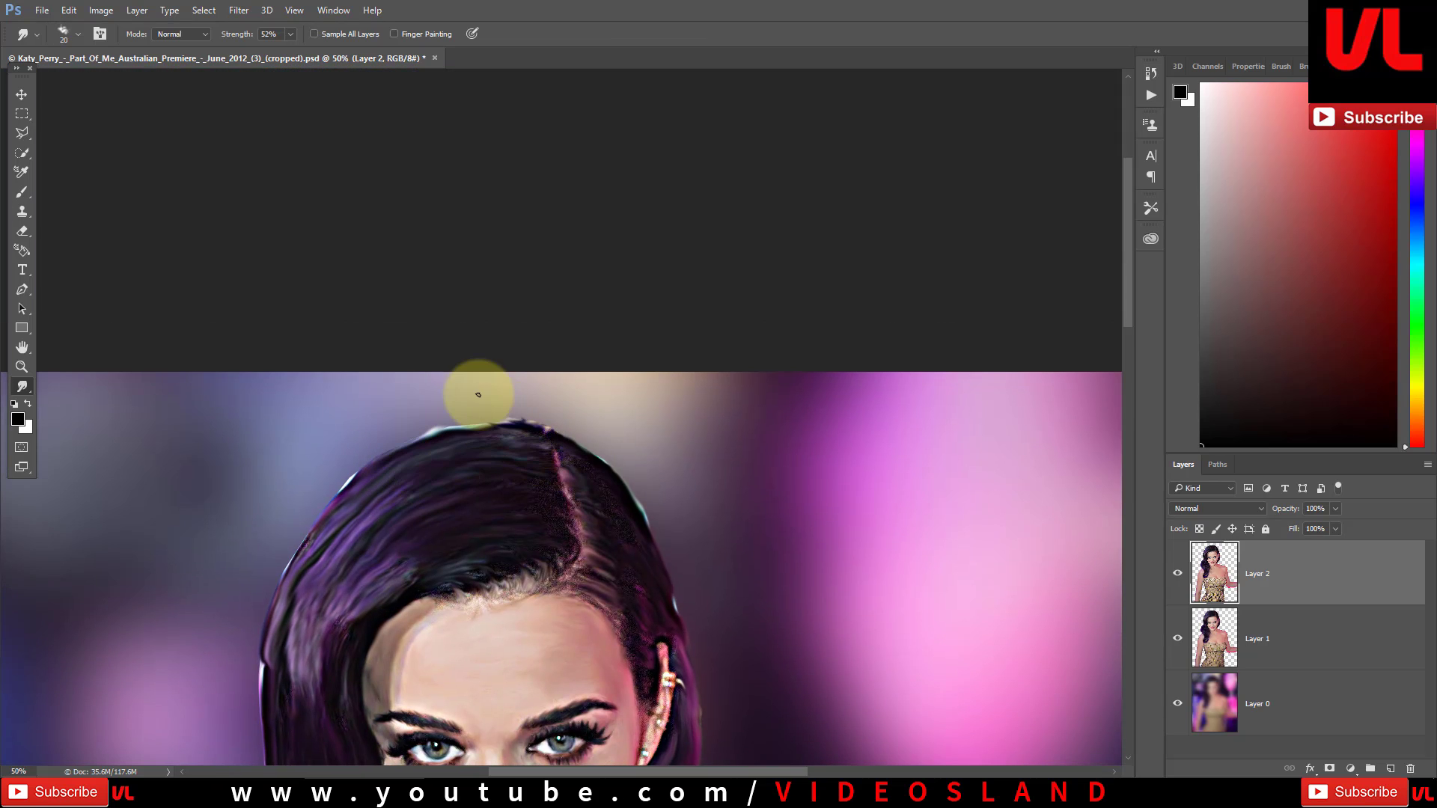
right_click(478, 394)
left_click(755, 571)
key("Return")
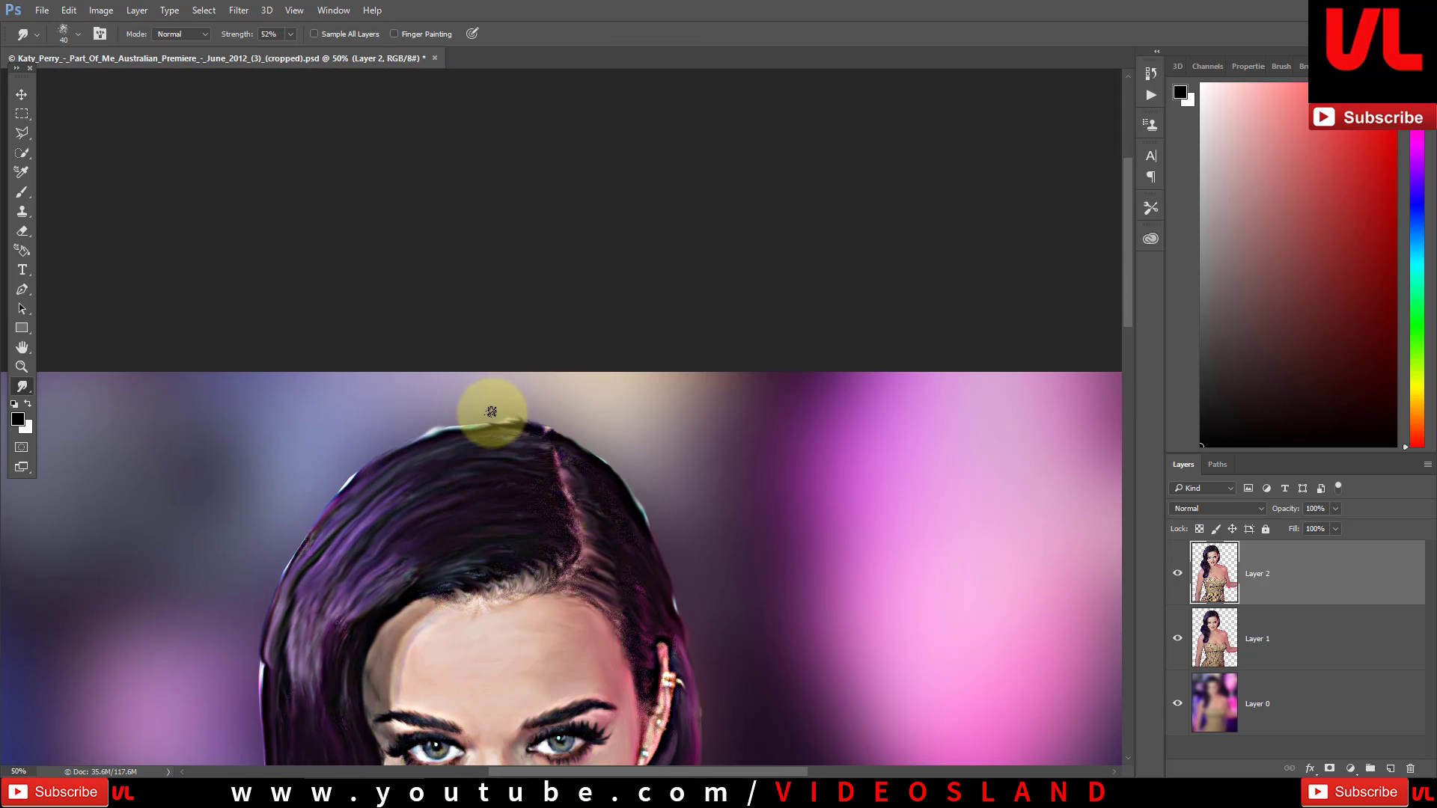
key("]")
Step: Smudge the hair at the crown, the left edge, the upper-right edge and beside the ear
mouse_move(410, 451)
left_mouse_down()
mouse_move(509, 418)
mouse_move(411, 449)
mouse_move(285, 520)
mouse_move(251, 659)
left_mouse_up()
key("]")
mouse_move(518, 443)
left_mouse_down()
mouse_move(396, 449)
mouse_move(320, 496)
mouse_move(304, 567)
mouse_move(288, 555)
left_mouse_up()
scroll(240, 744, "down", 2)
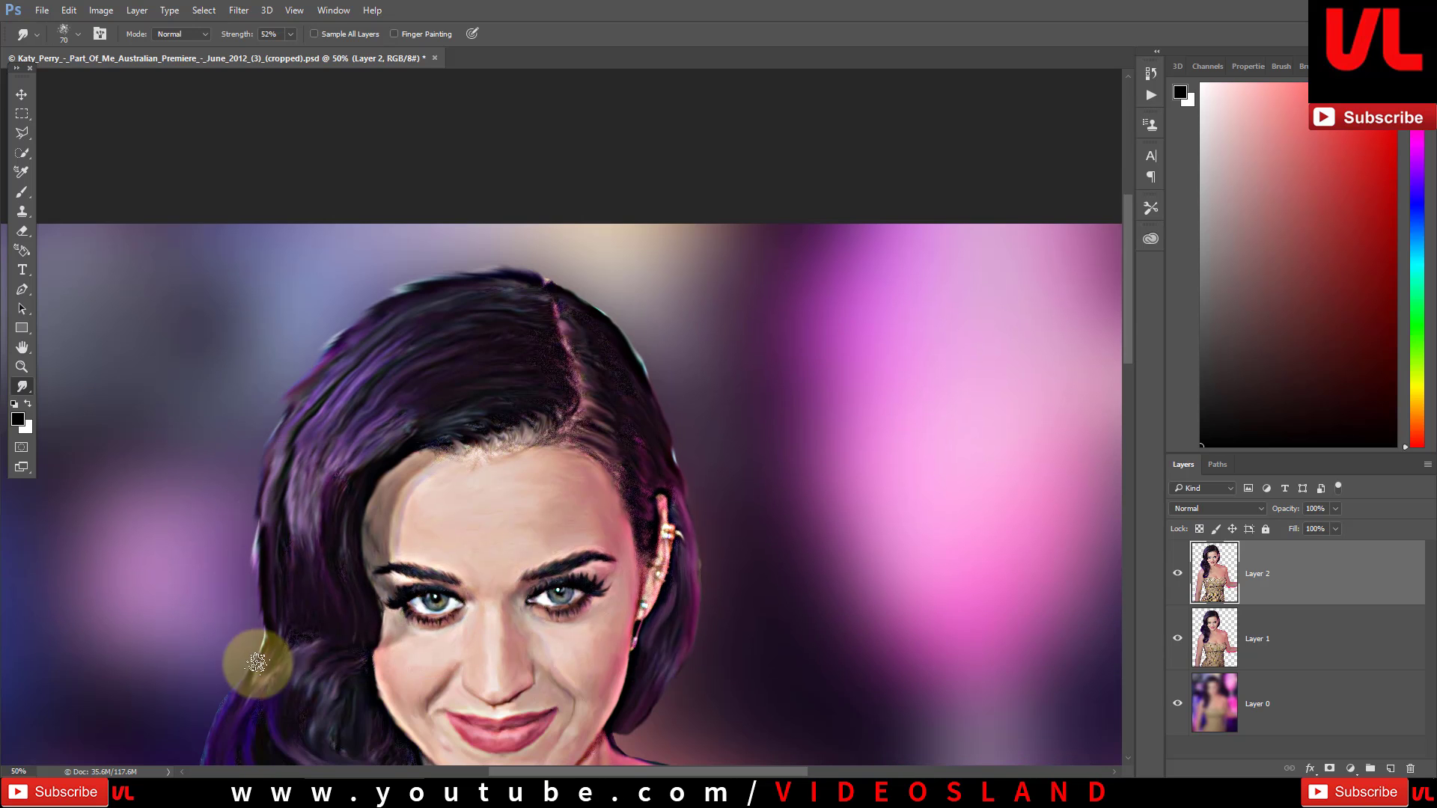
left_click_drag(254, 673, 228, 580)
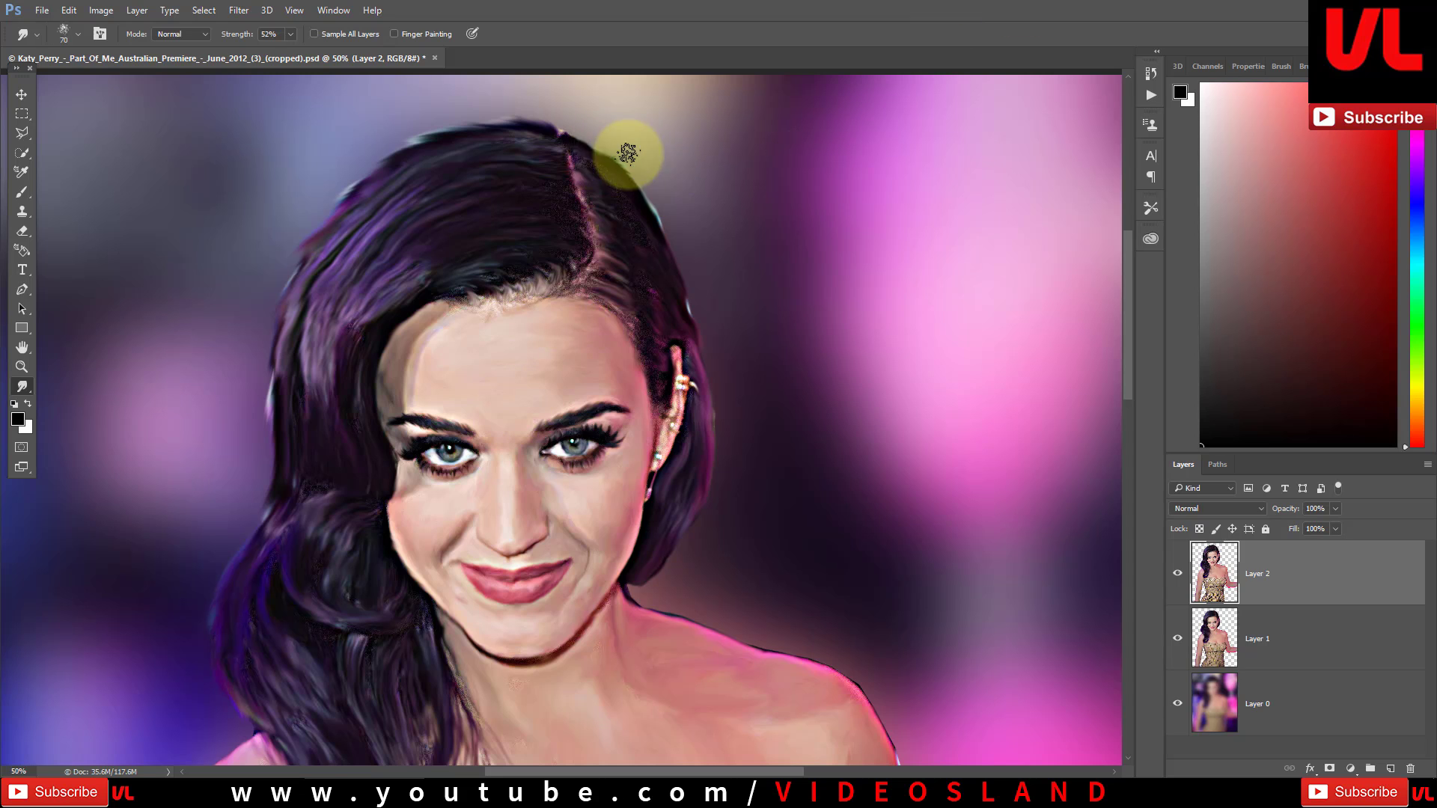
left_click_drag(627, 154, 673, 217)
mouse_move(681, 267)
left_mouse_down()
mouse_move(692, 454)
mouse_move(614, 312)
mouse_move(593, 218)
mouse_move(546, 285)
mouse_move(569, 273)
mouse_move(517, 119)
mouse_move(459, 144)
mouse_move(311, 279)
mouse_move(294, 340)
mouse_move(546, 474)
left_mouse_up()
Step: Smudge across the face and shoulder, then zoom out to 16.7%
key("ctrl+minus")
mouse_move(482, 577)
left_mouse_down()
mouse_move(503, 680)
mouse_move(475, 632)
left_mouse_up()
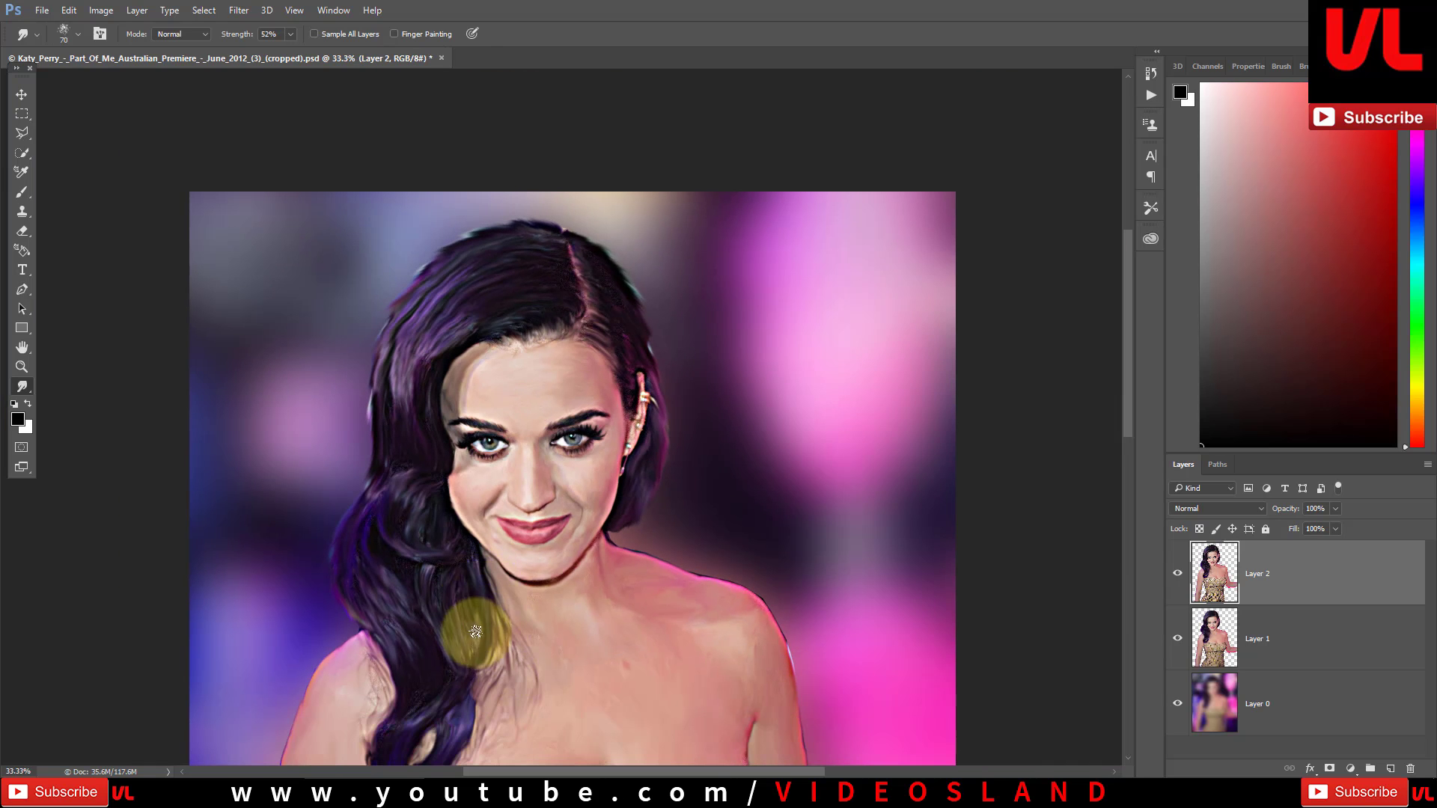
scroll(443, 391, "down", 3)
scroll(599, 416, "down", 1)
key("ctrl+minus")
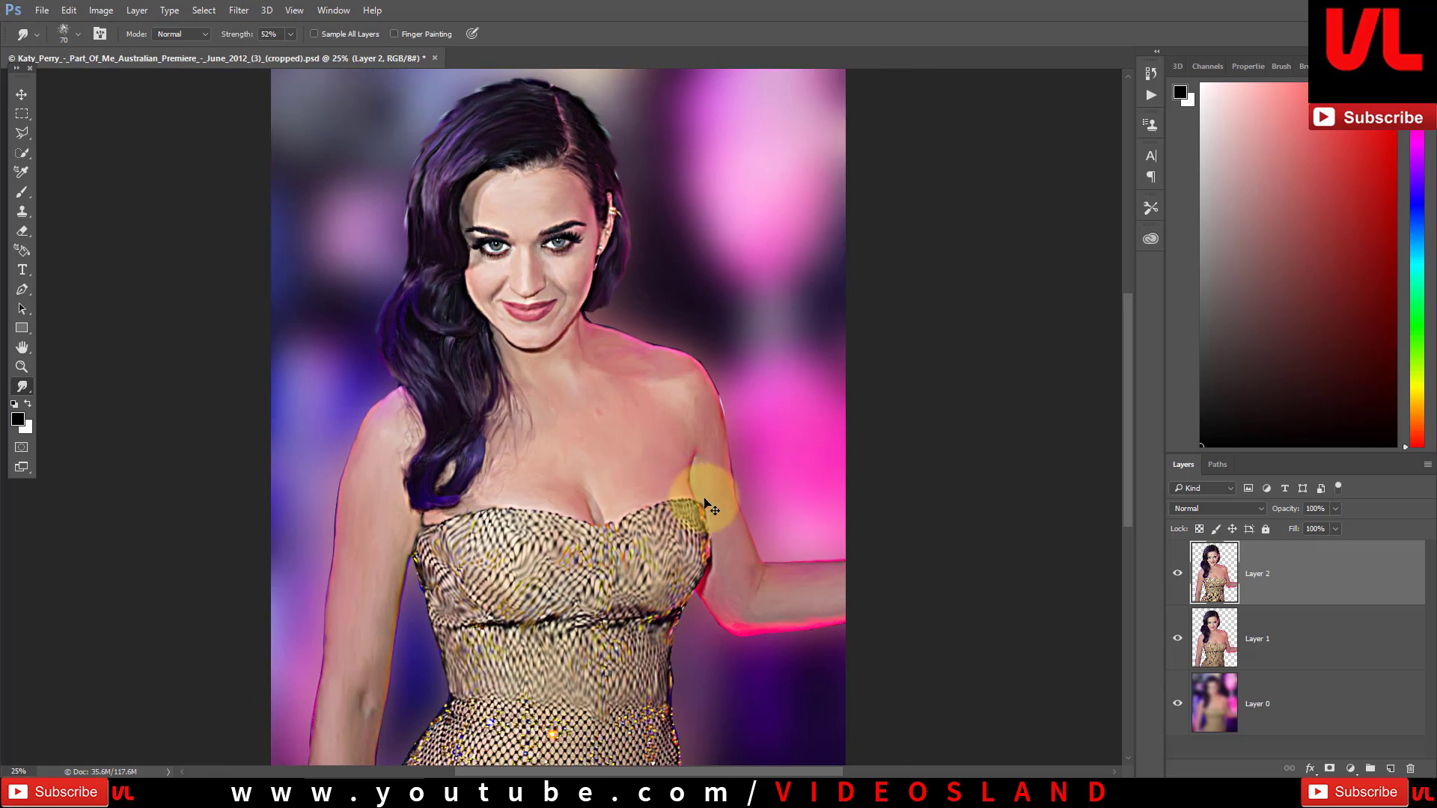
key("ctrl+minus")
Step: Add a new layer and set a magenta Brush to 11% opacity, 6% flow and size 100
left_click(1390, 768)
left_click(22, 191)
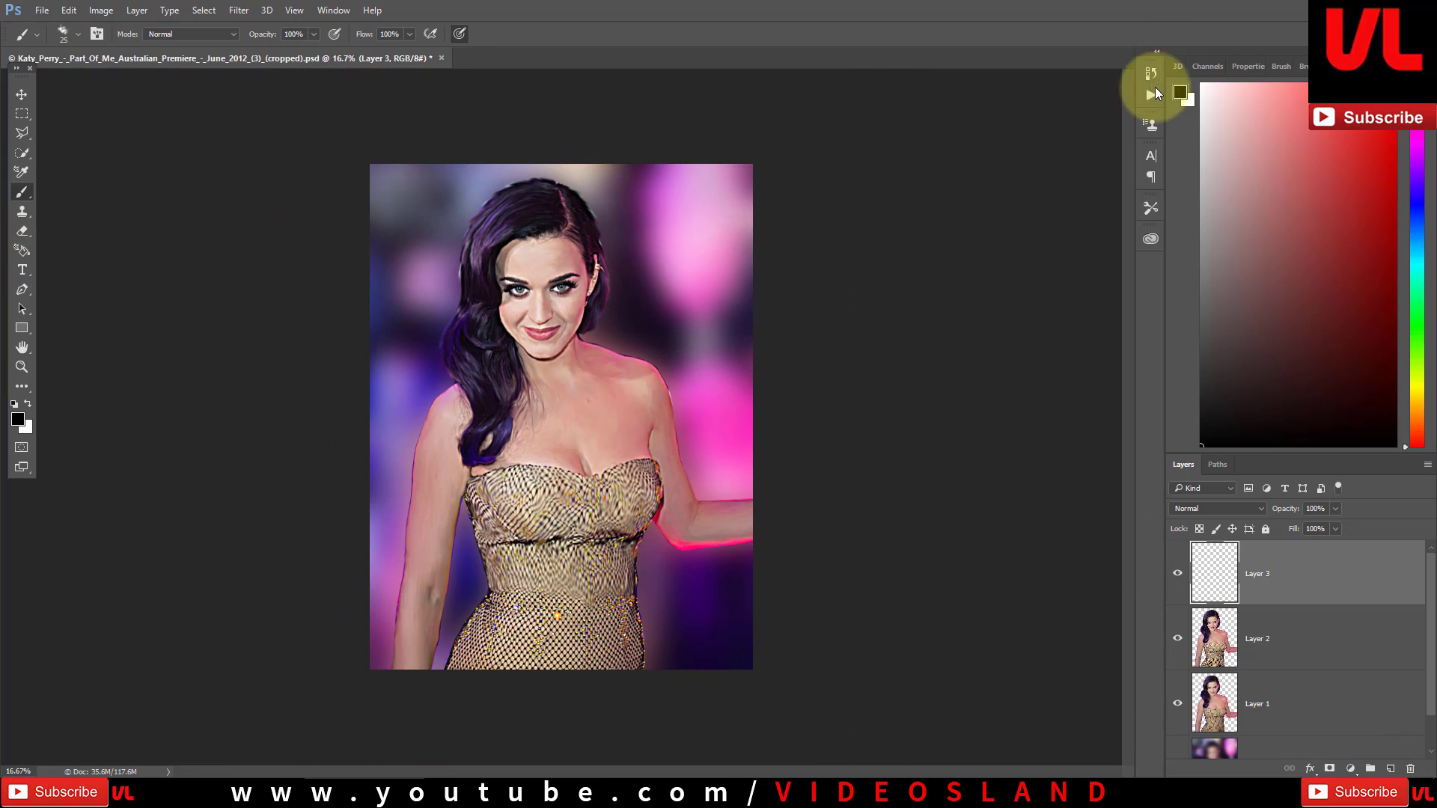
left_click(1415, 137)
key("bracketright")
key("bracketright")
left_click(292, 34)
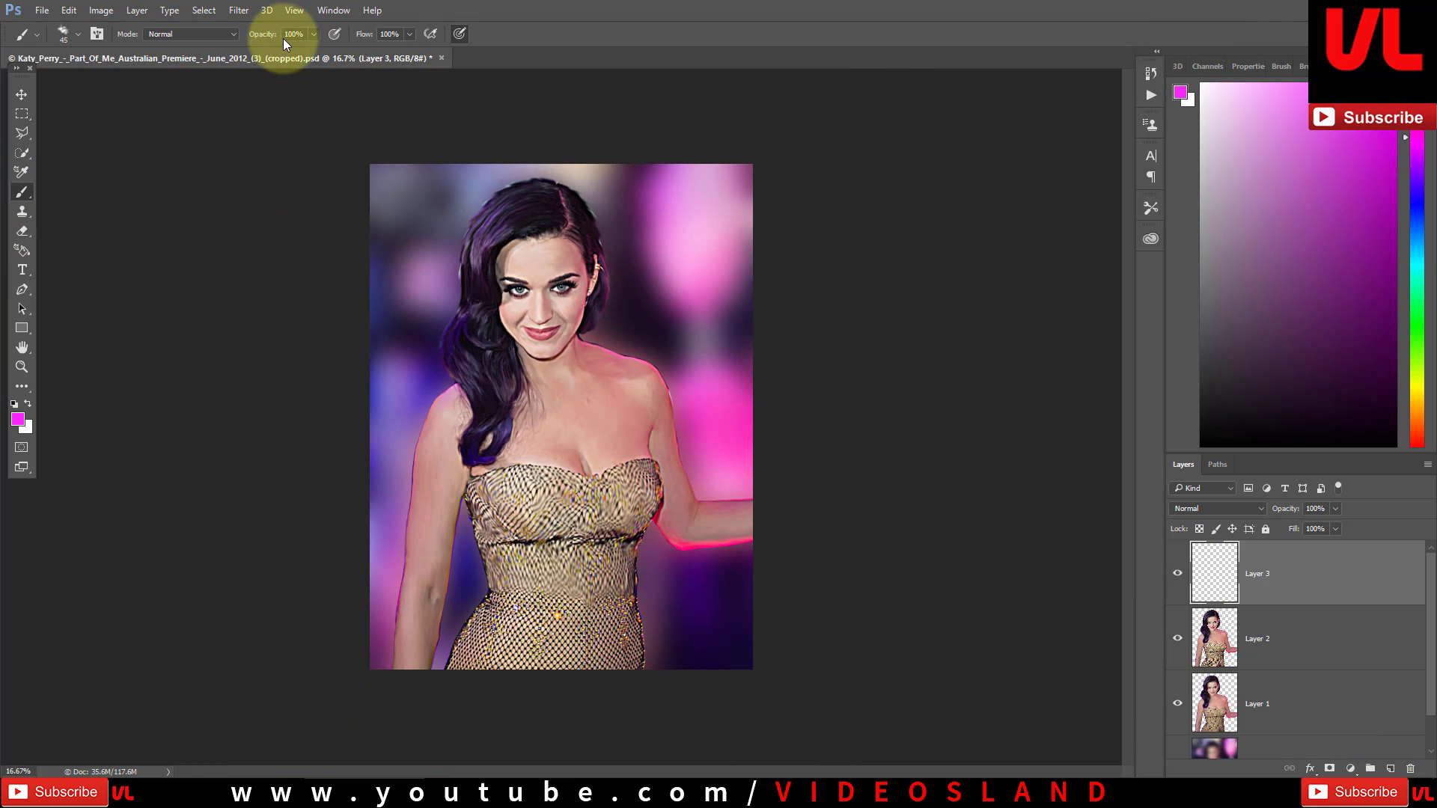
type("11")
key("Return")
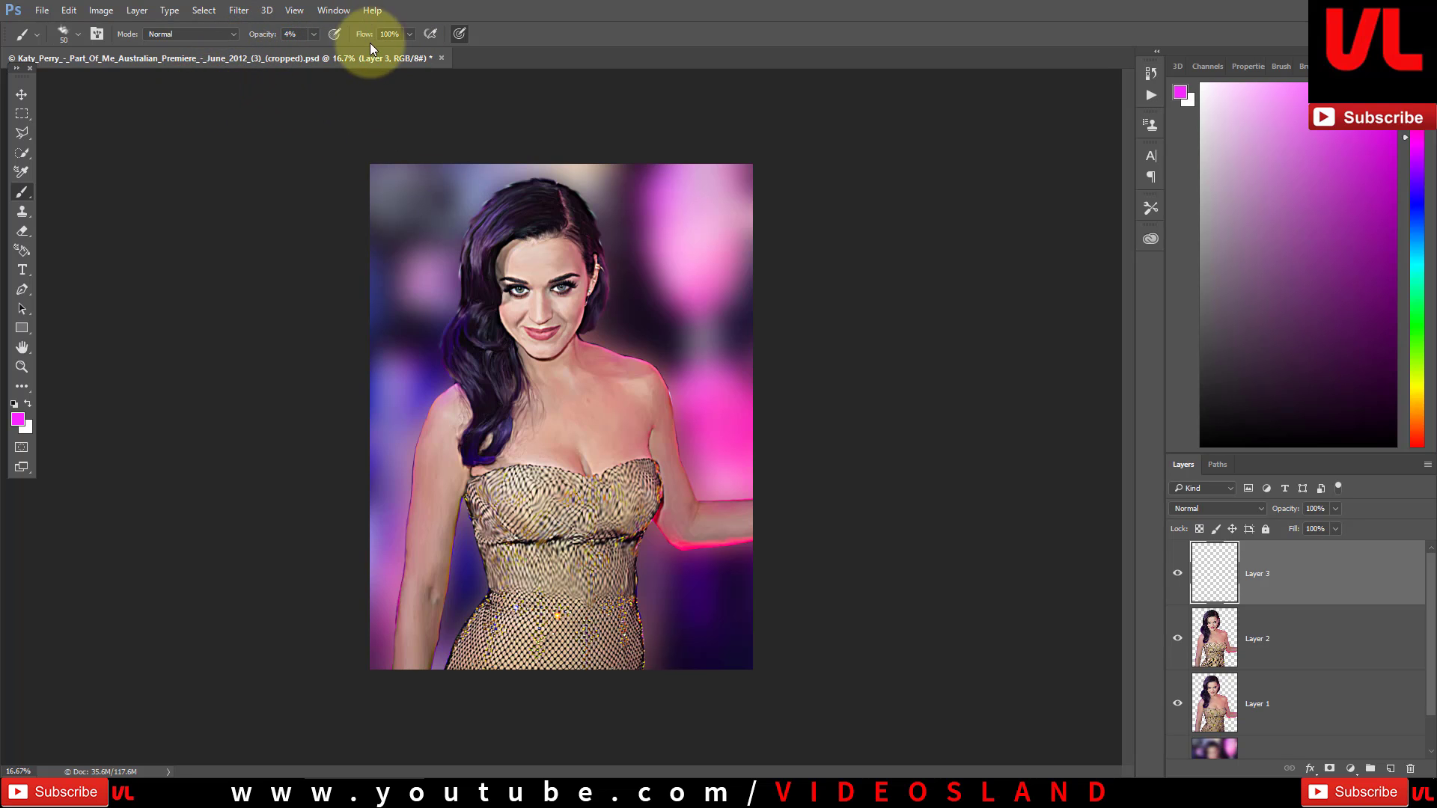
type("6")
key("Return")
key("bracketright")
key("ctrl+plus")
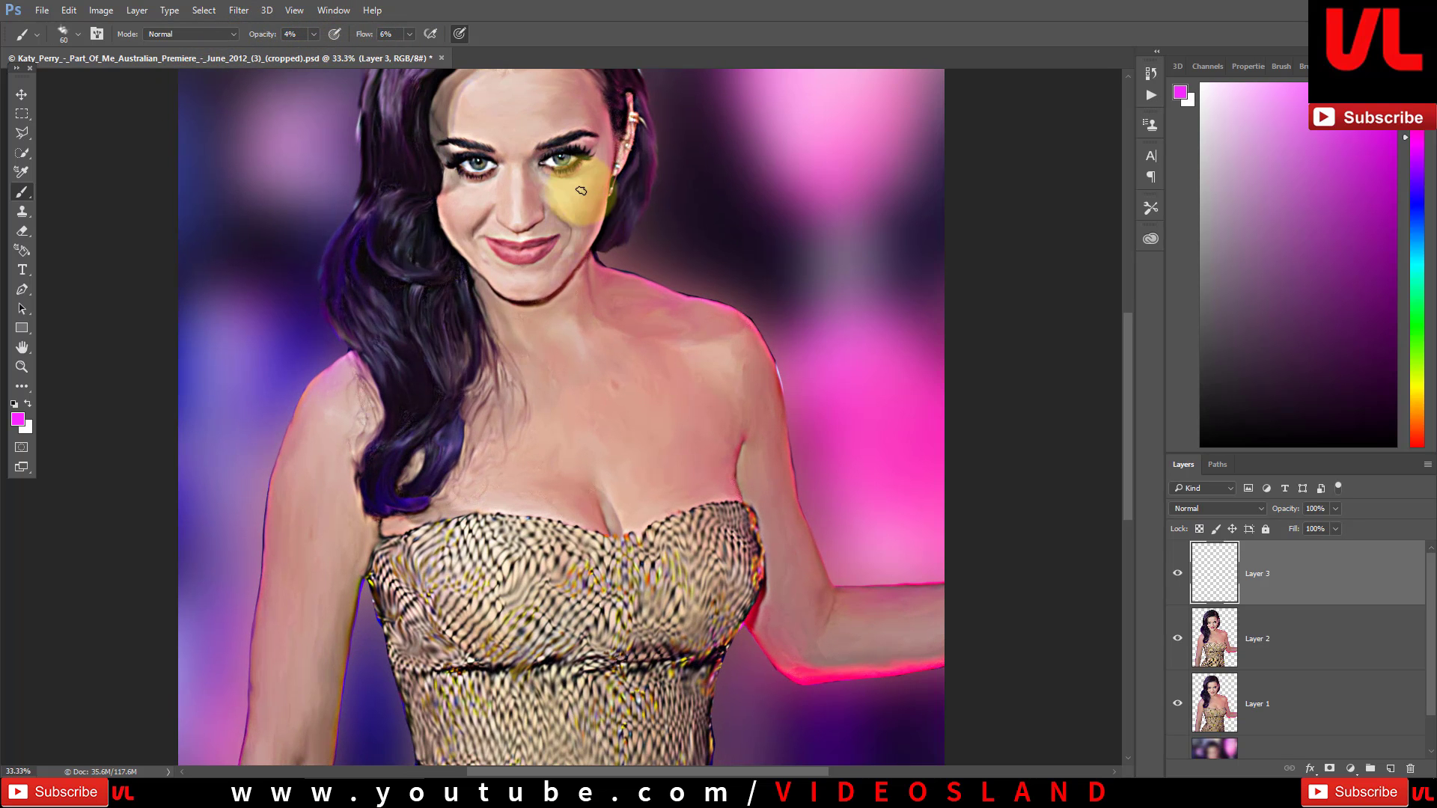
key("bracketright")
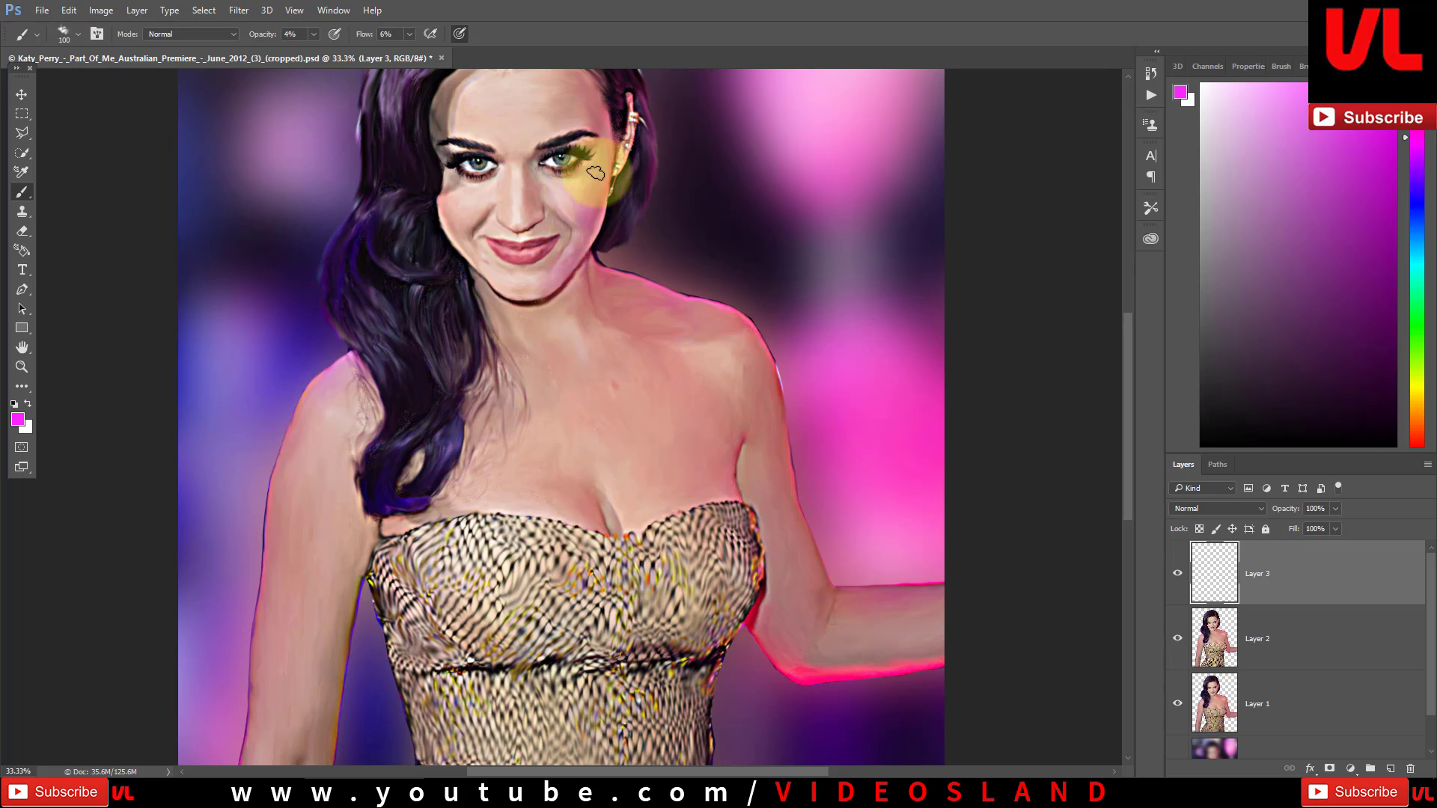
Step: Paint a faint dark green stroke across the face and float the image window
left_click(1269, 338)
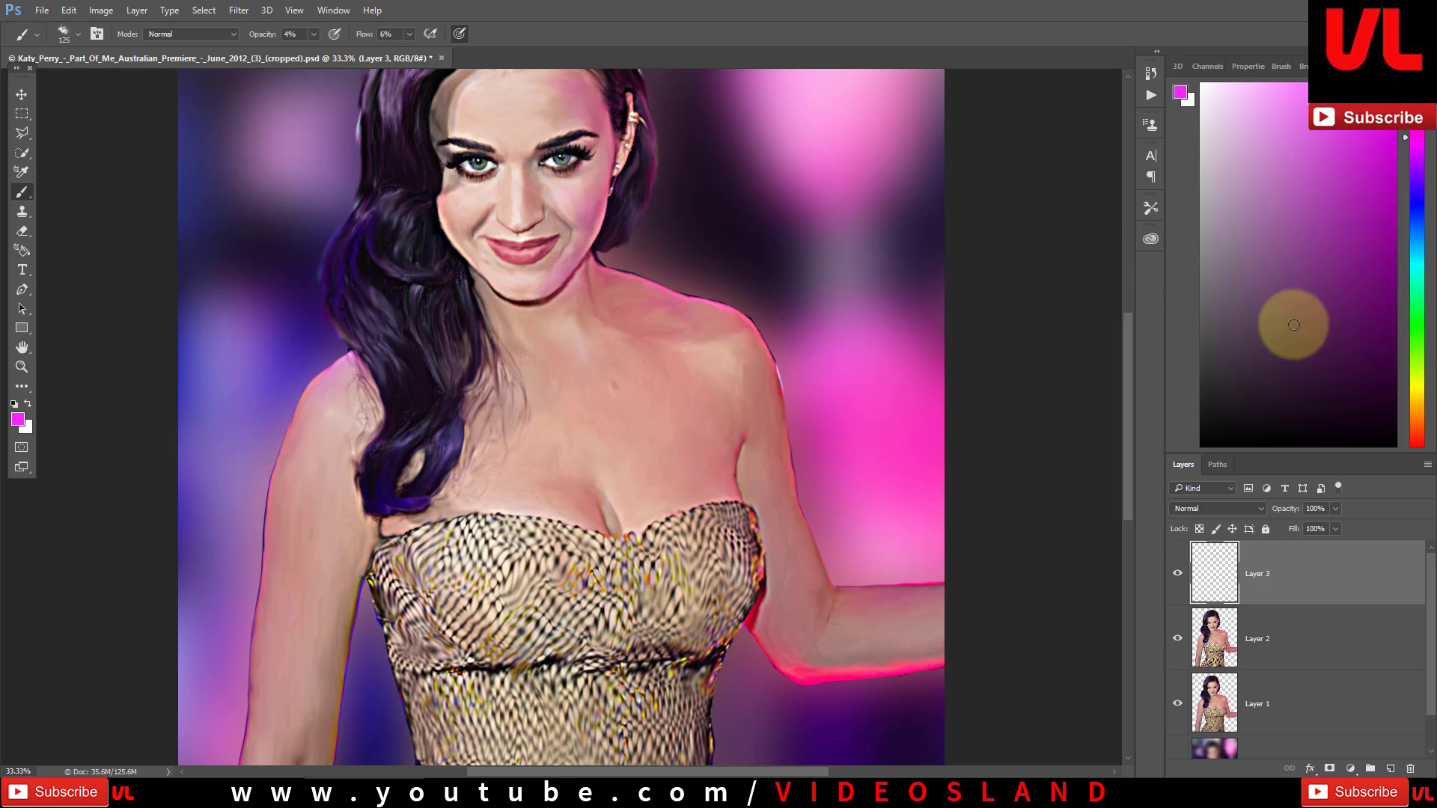
left_click(1407, 327)
left_click_drag(498, 275, 561, 240)
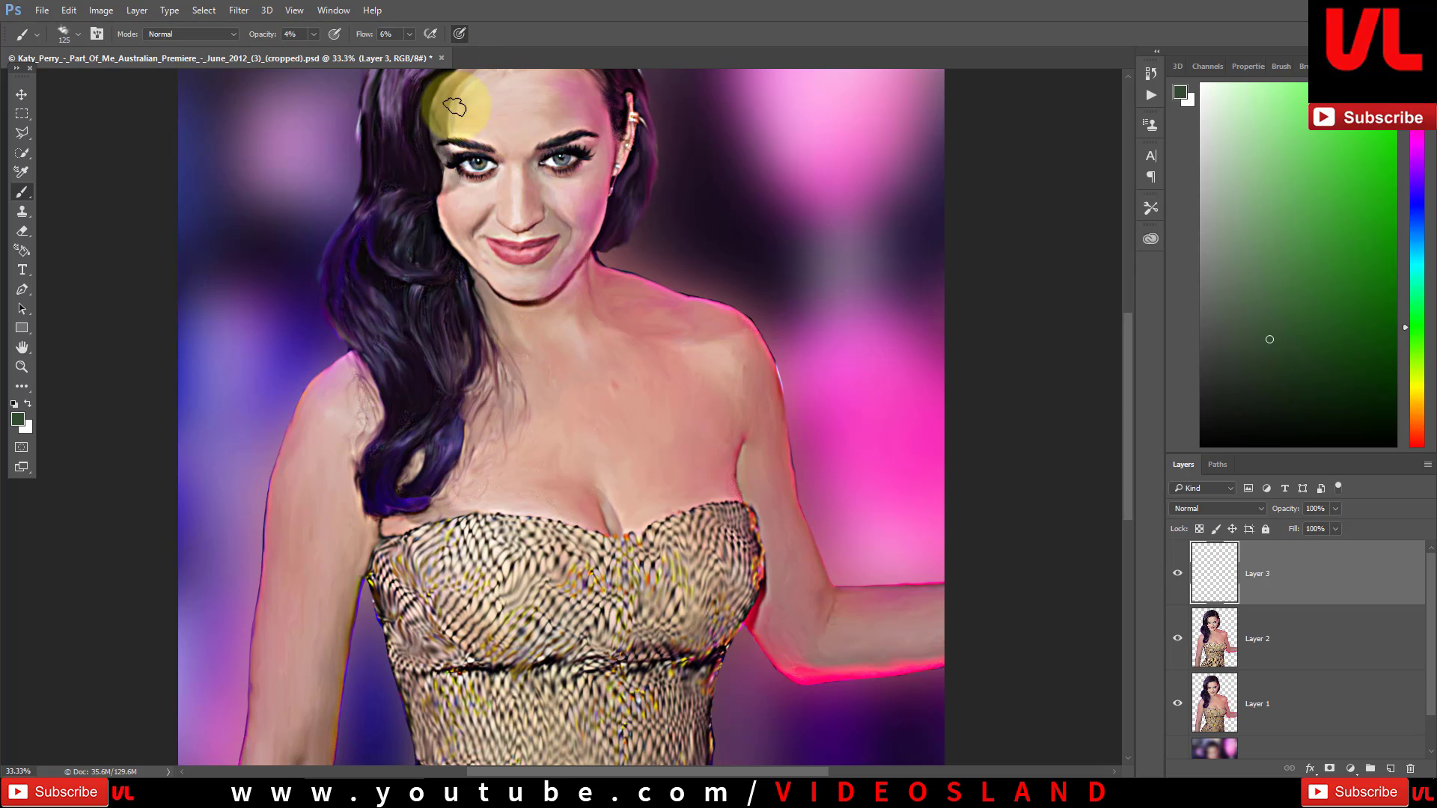
mouse_move(454, 107)
left_mouse_down()
mouse_move(530, 177)
mouse_move(530, 198)
left_mouse_up()
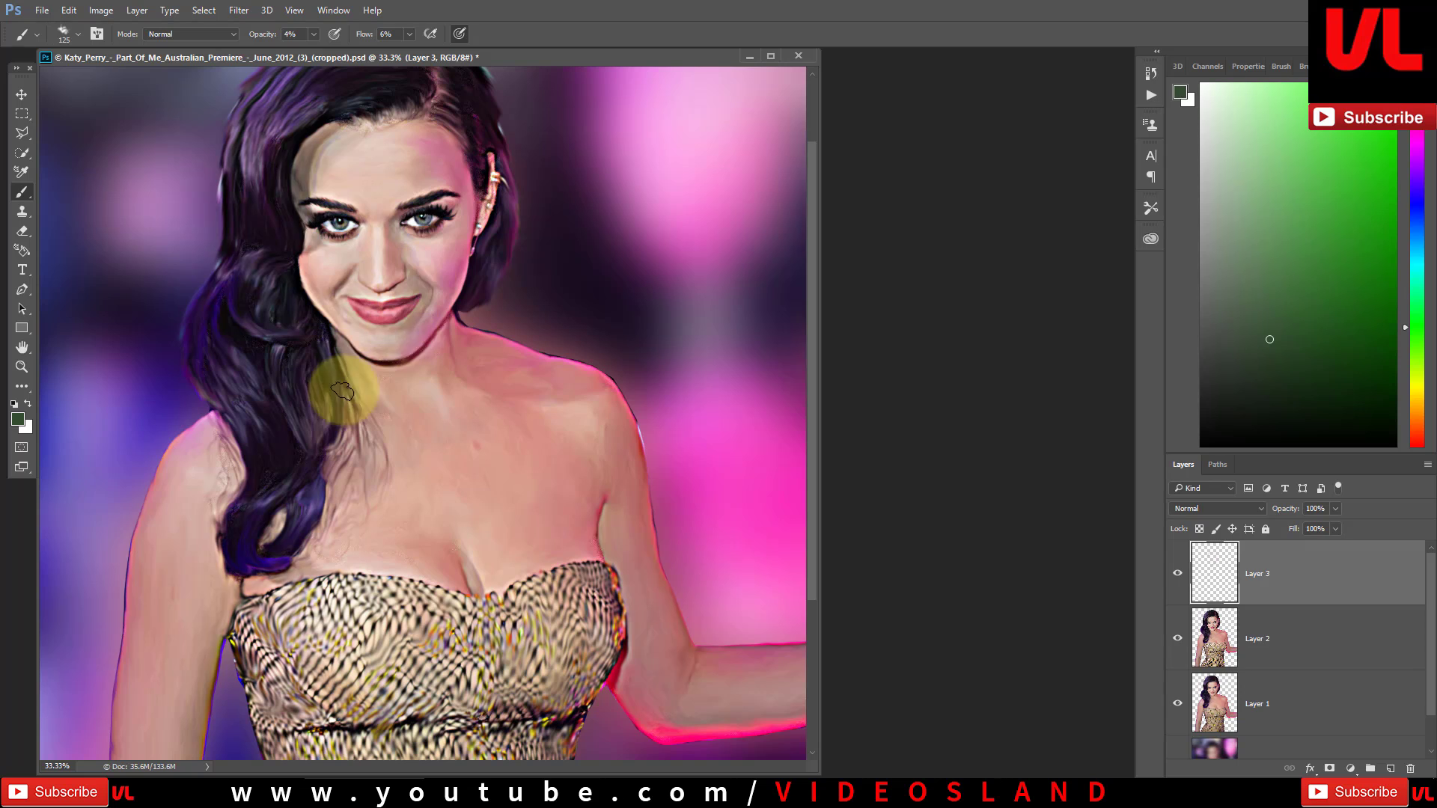
scroll(352, 306, "down", 5)
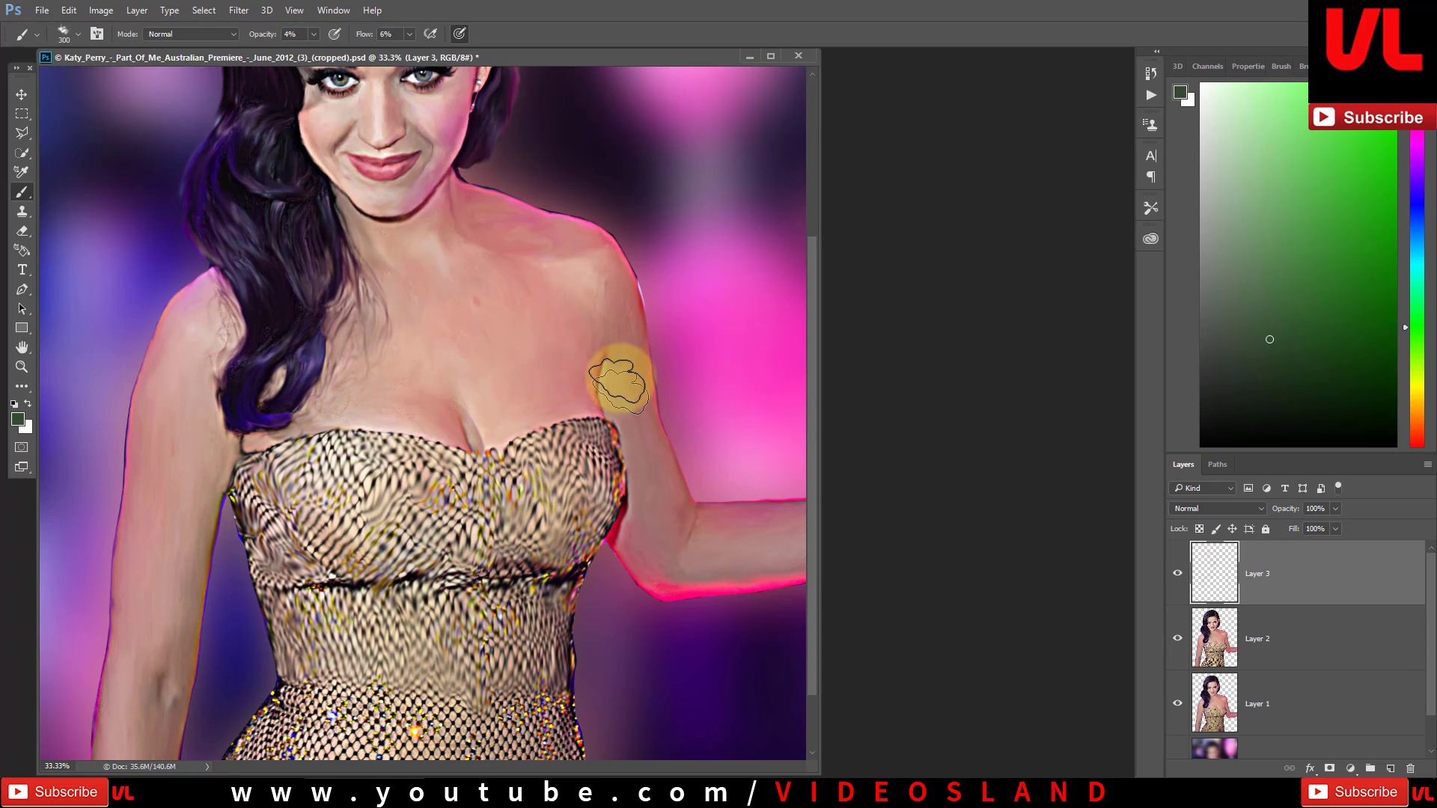
Step: Change the paint colour to bright magenta, then to white, enlarging the brush
left_click(1423, 132)
left_click(1374, 150)
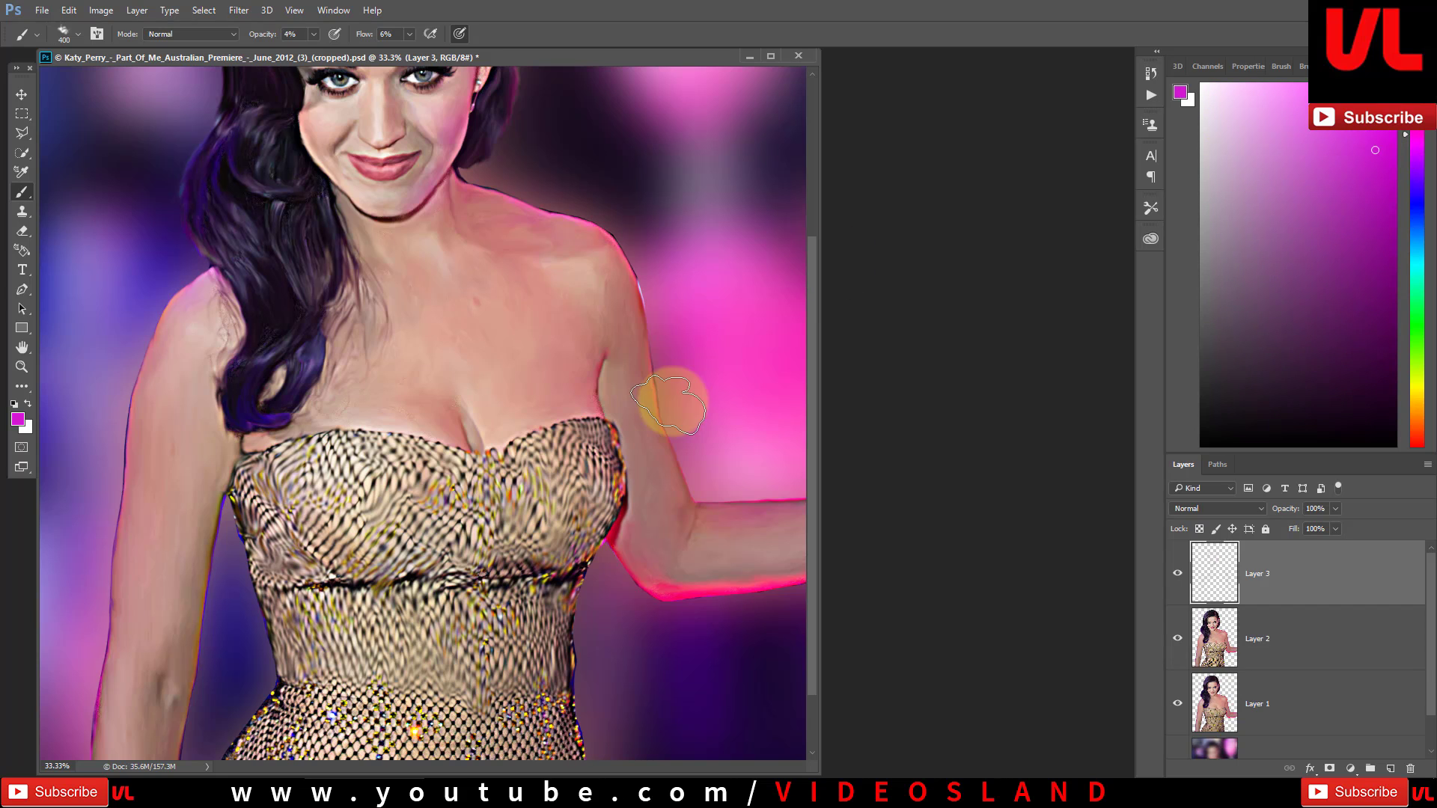
key("bracketright")
key("bracketright")
key("bracketright")
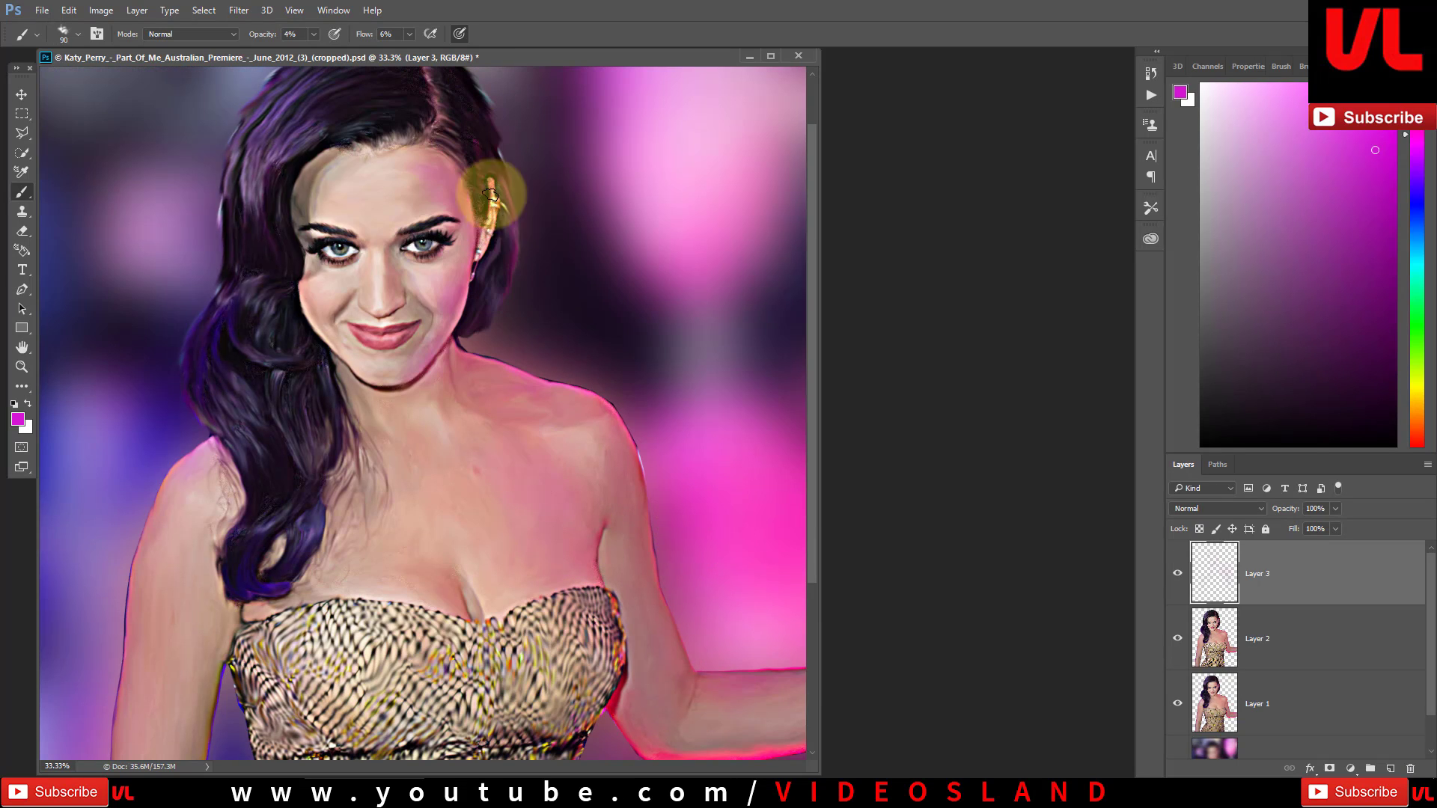
key("bracketright")
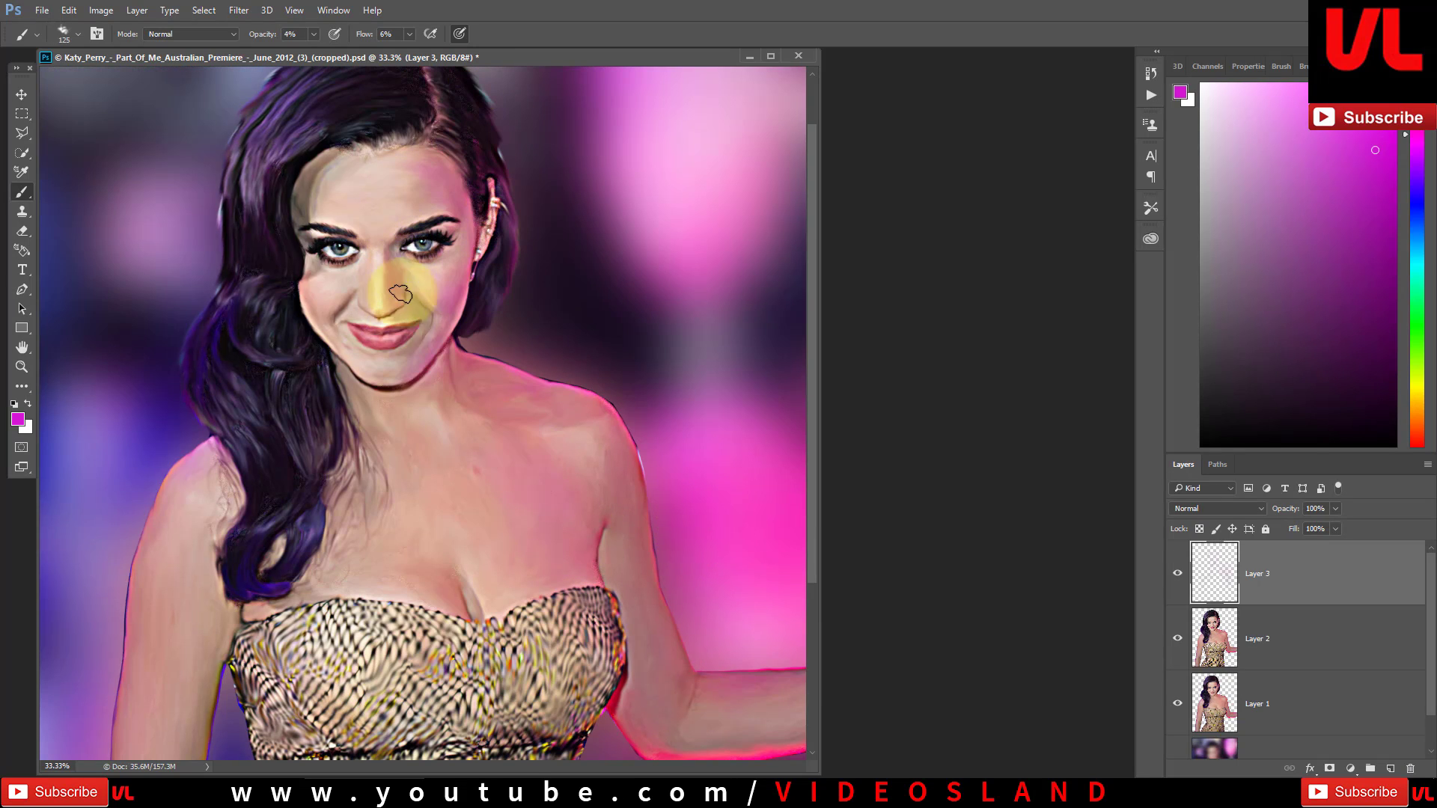
key("bracketleft")
key("bracketleft")
left_click(27, 403)
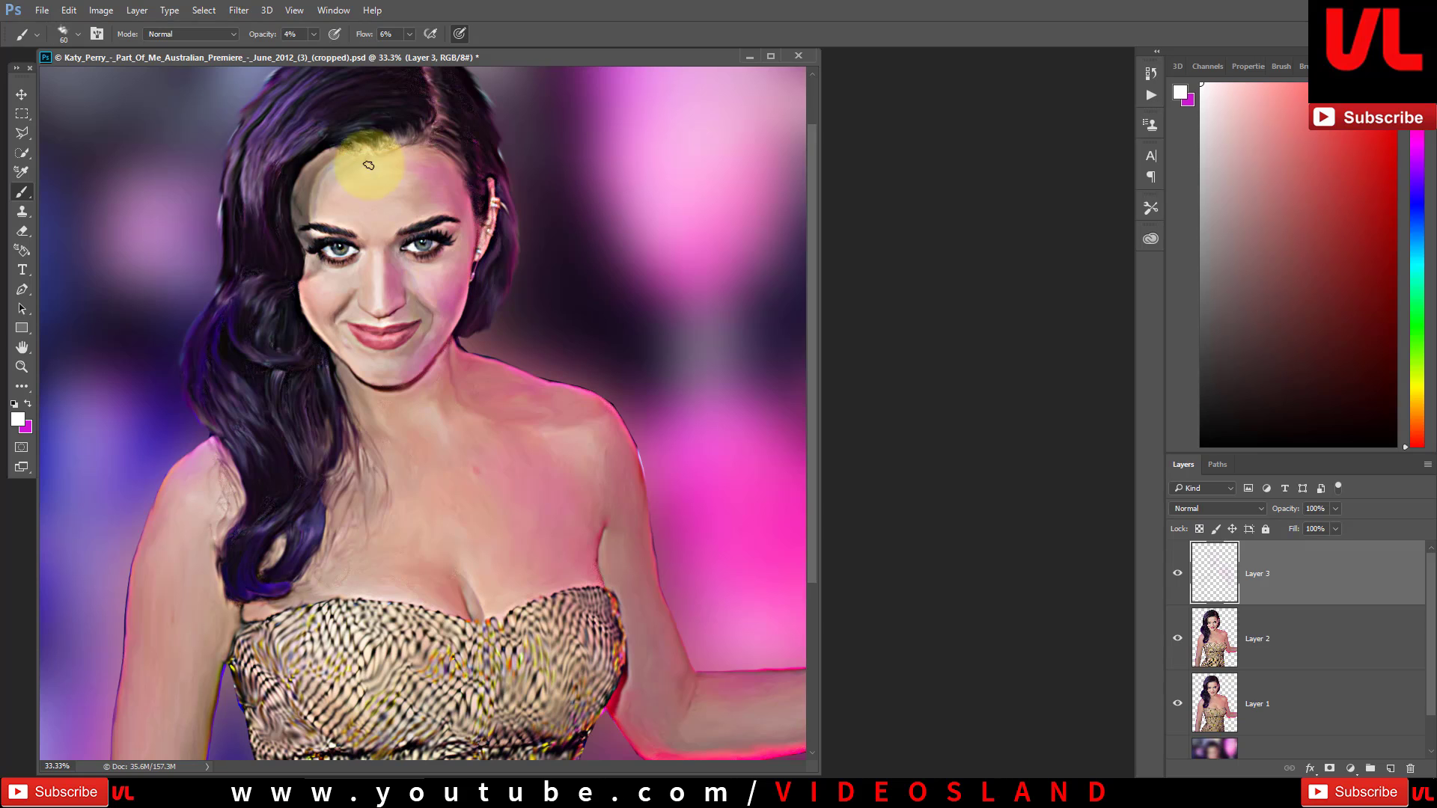
Step: Paint soft white highlights on face, cheek and chest, then stamp visible layers into a new layer
key("bracketright")
left_click(390, 321)
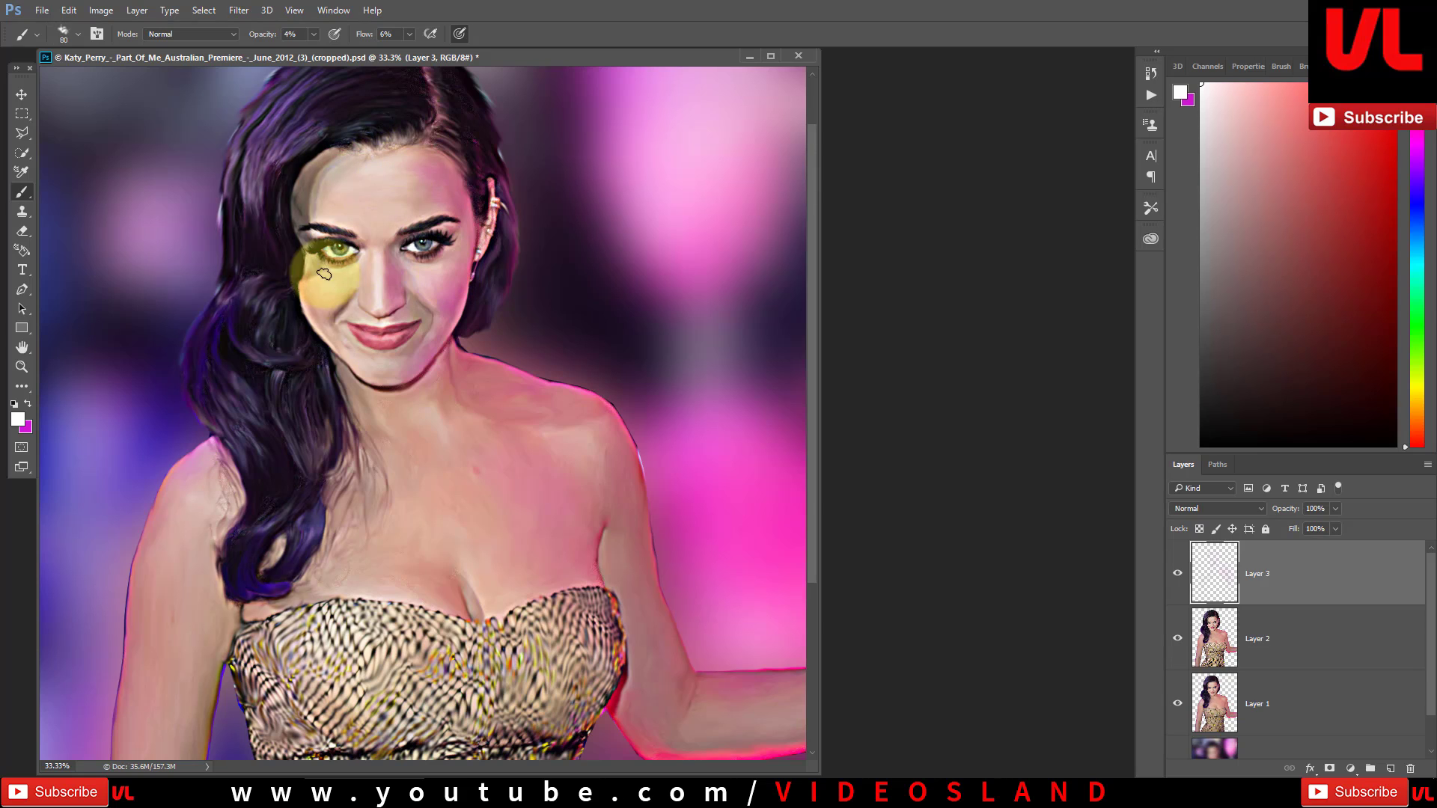
mouse_move(324, 273)
left_mouse_down()
mouse_move(314, 319)
mouse_move(434, 411)
mouse_move(609, 419)
mouse_move(502, 618)
left_mouse_up()
key("bracketright")
key("bracketright")
left_click_drag(479, 570, 460, 313)
key("bracketleft")
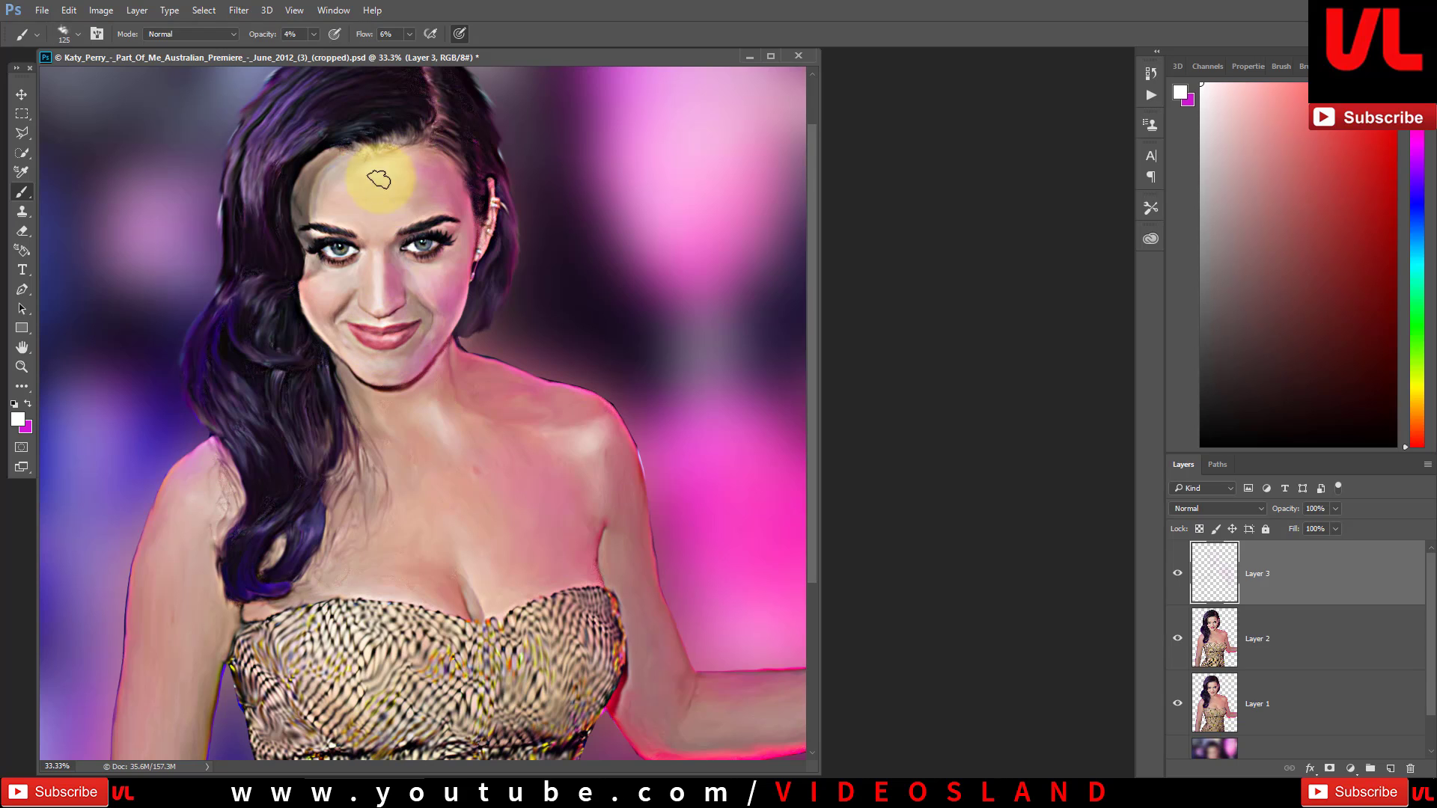
left_click_drag(389, 163, 513, 408)
key("ctrl+minus")
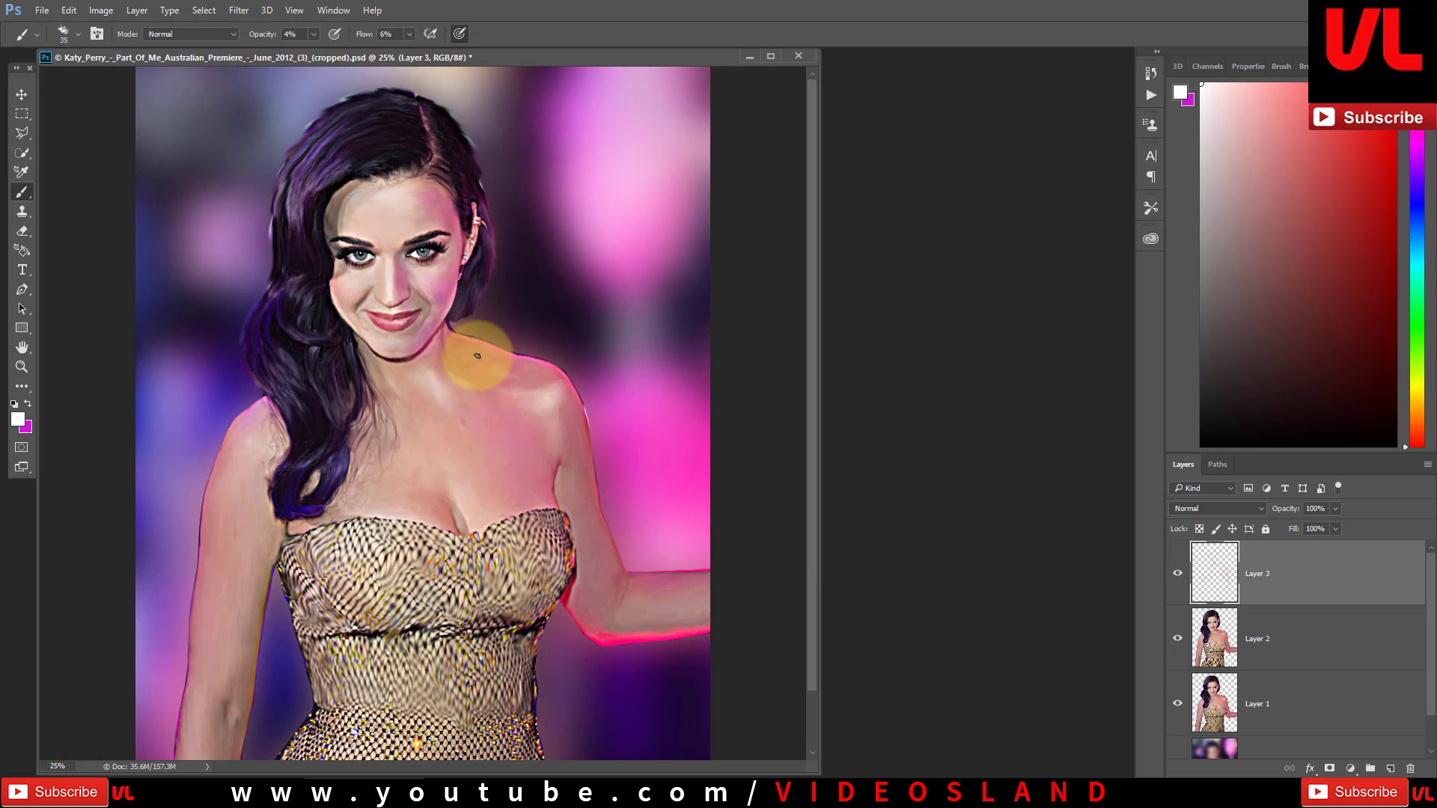
key("ctrl+shift+alt+e")
left_click(78, 15)
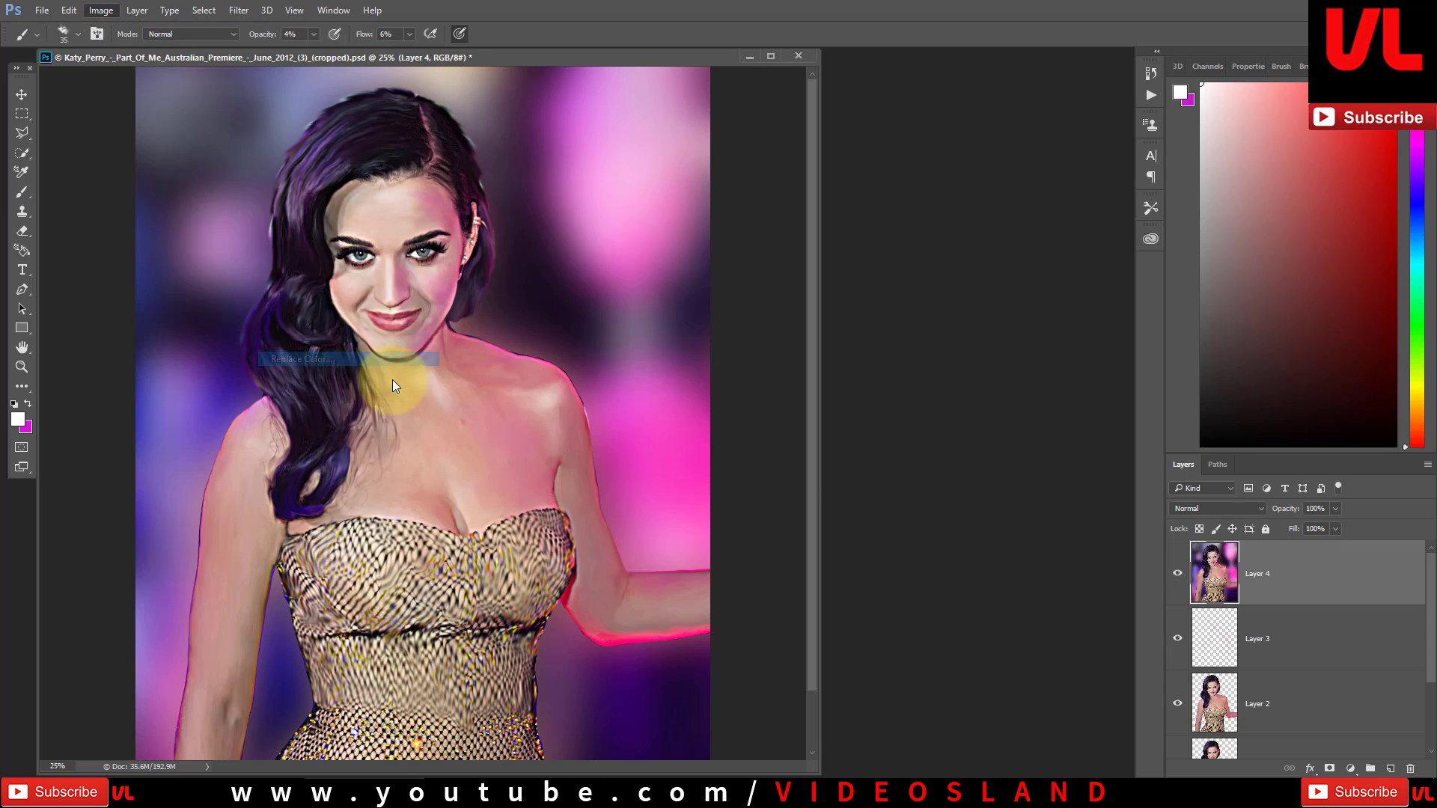
Step: Boost Layer 4's colour intensity with Match Color
left_click(343, 344)
left_click_drag(790, 289, 832, 289)
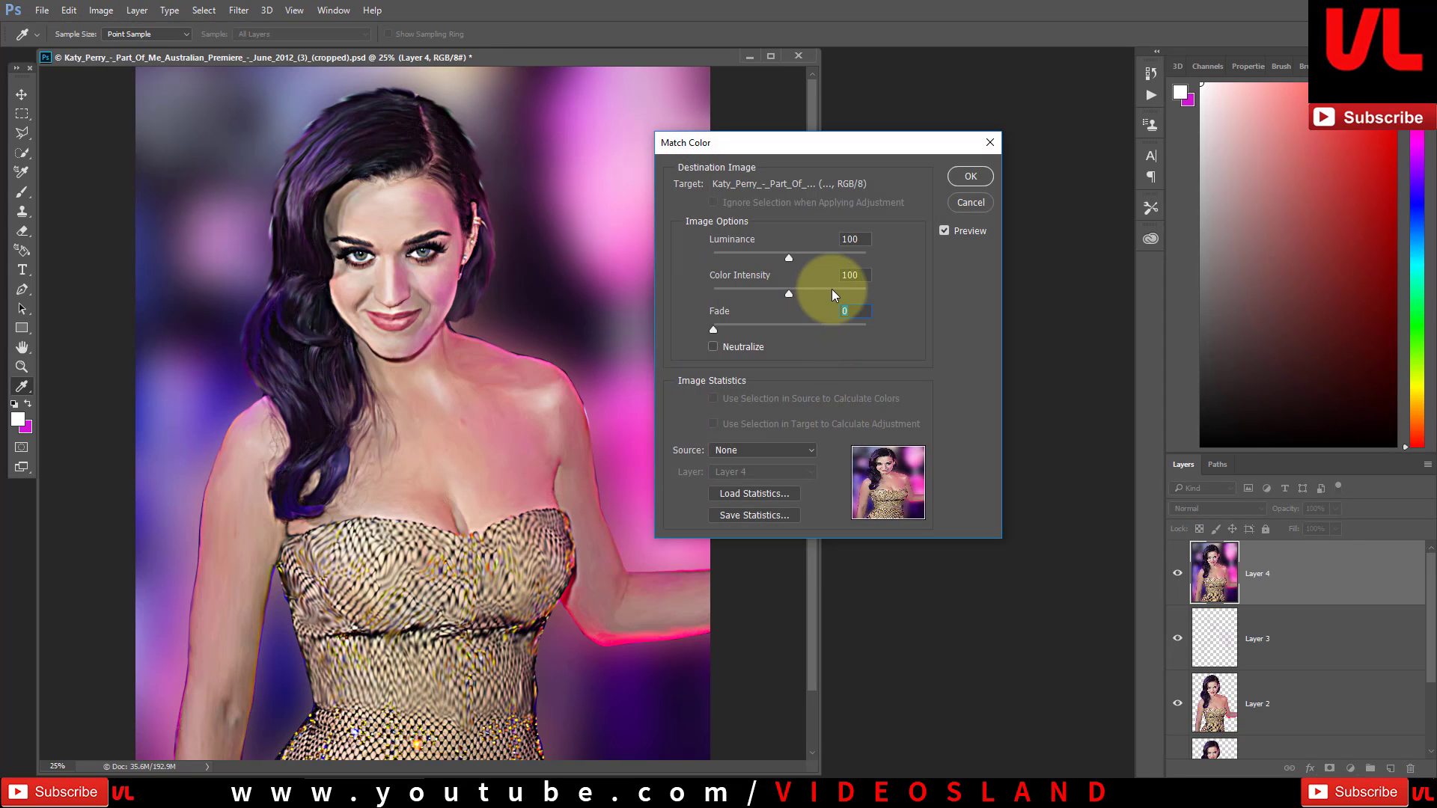
left_click(971, 176)
Step: Add a new layer and set up a pink Brush at 13% opacity with low flow
left_click(1390, 768)
key("b")
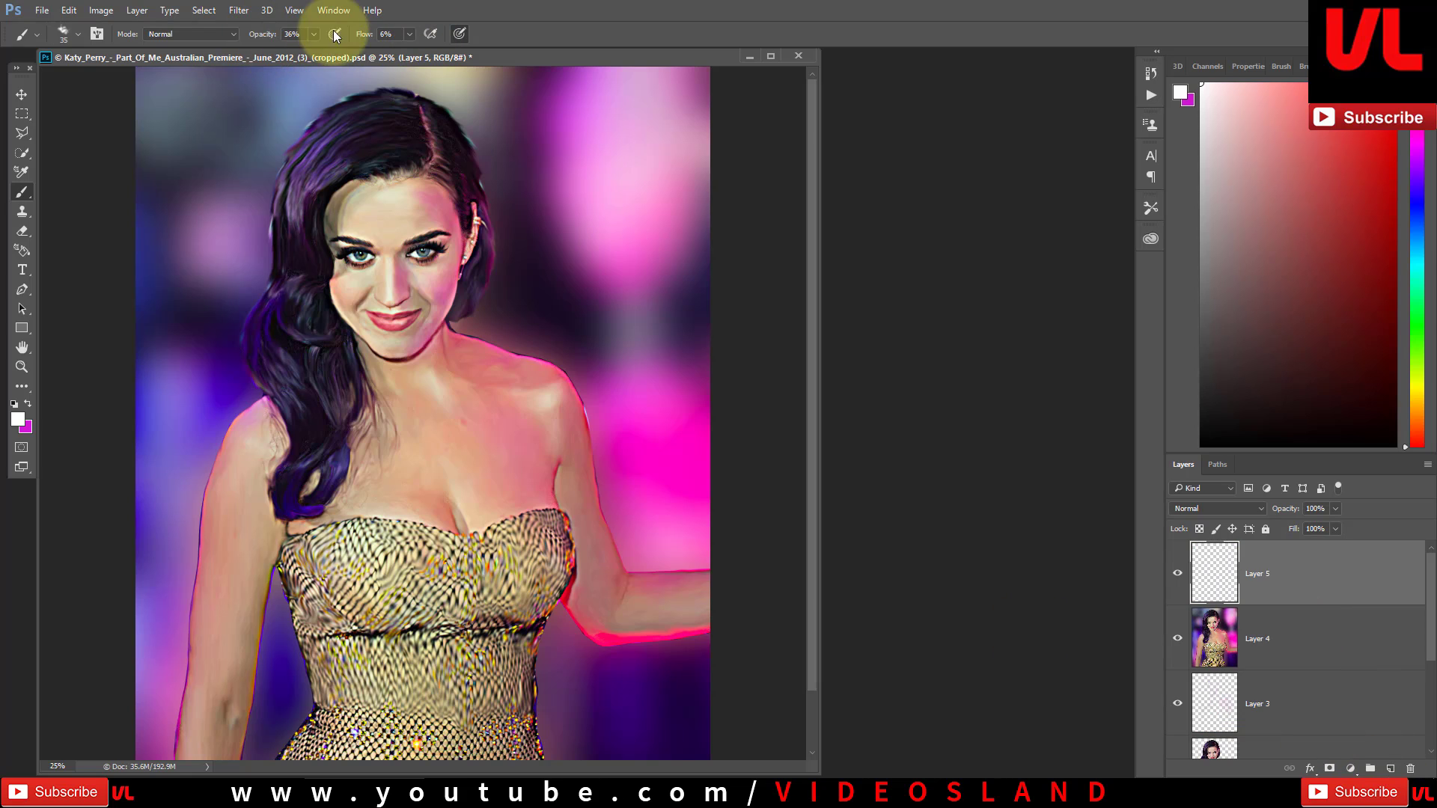
key("shift+2")
key("shift+1")
left_click(522, 351, "alt")
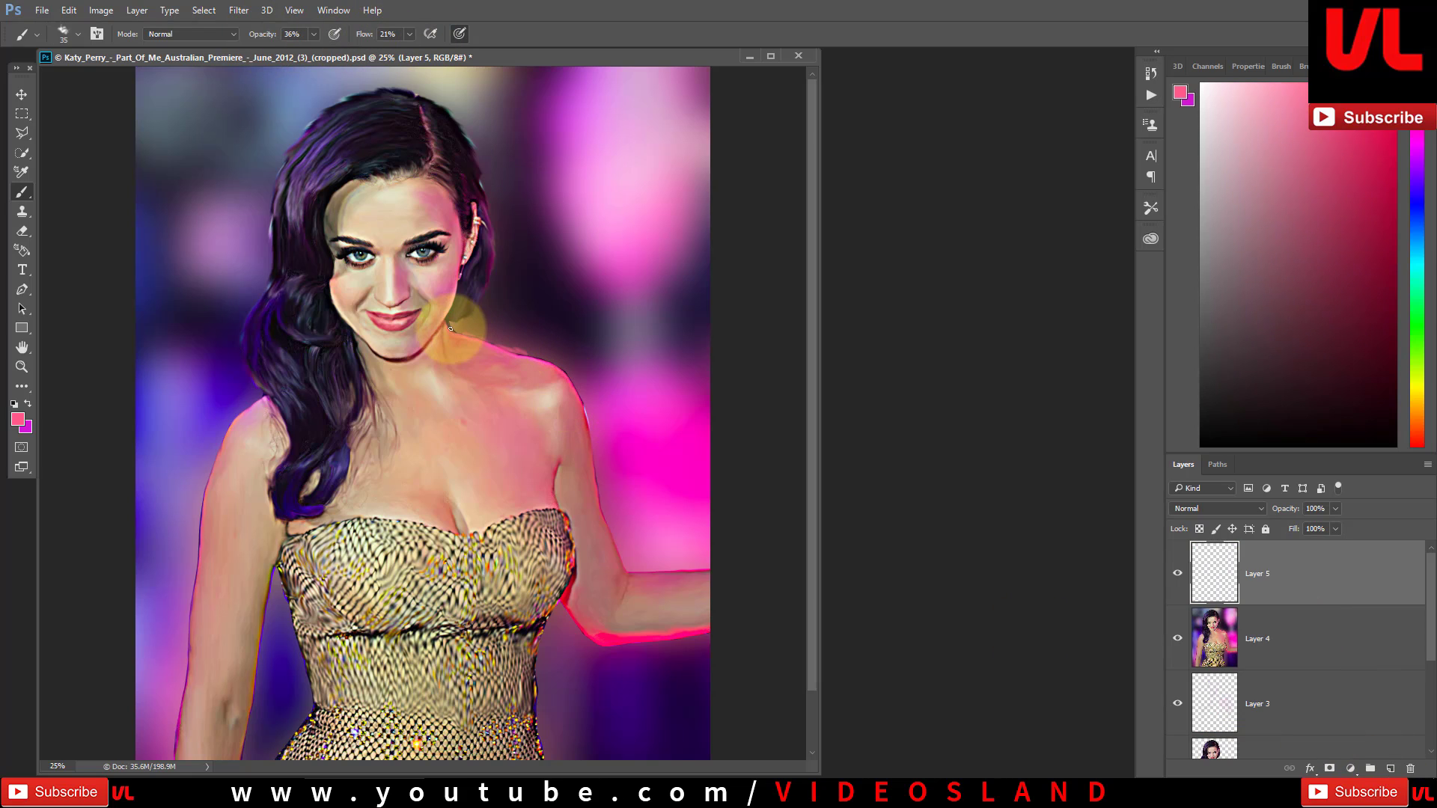
key("1")
key("3")
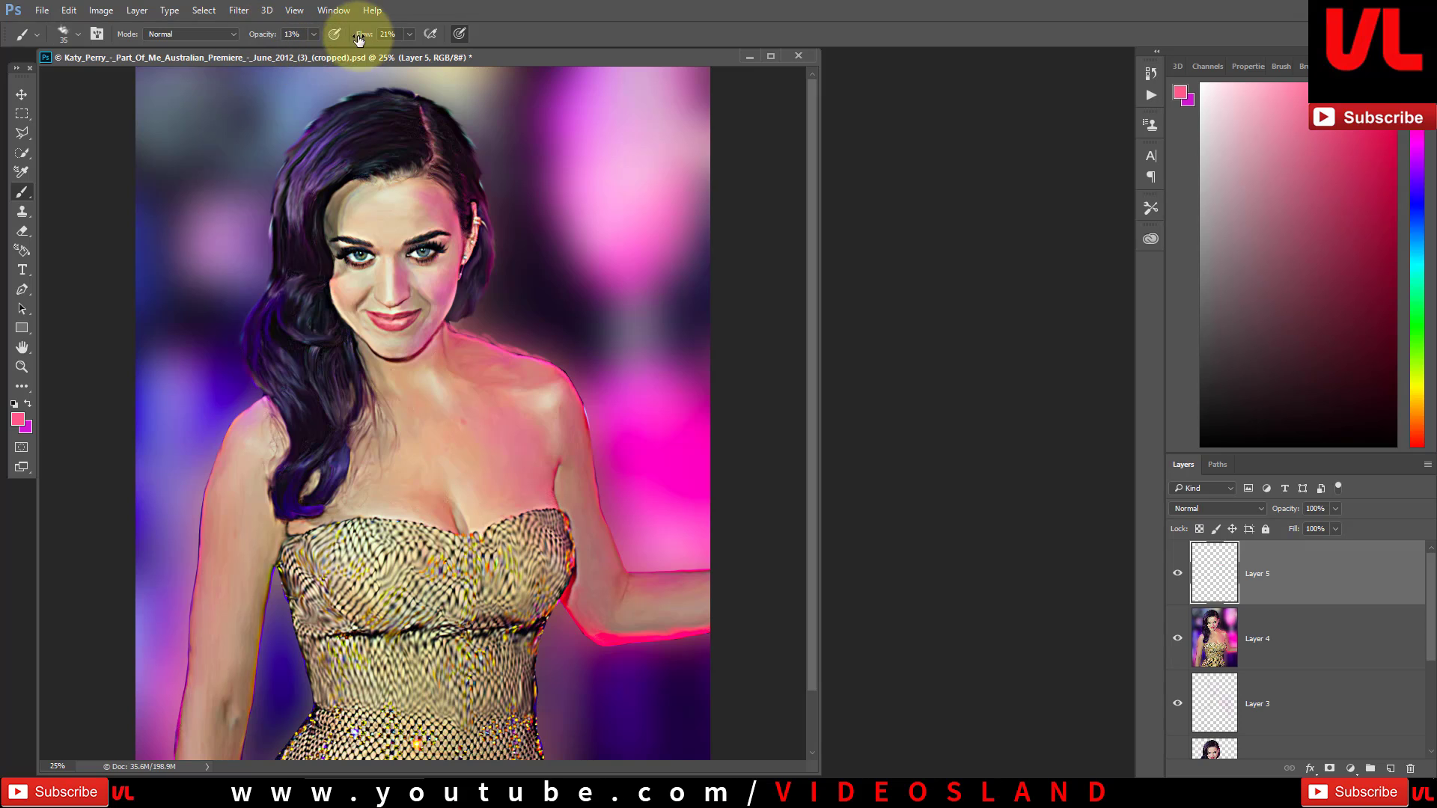
key("shift+0")
key("shift+6")
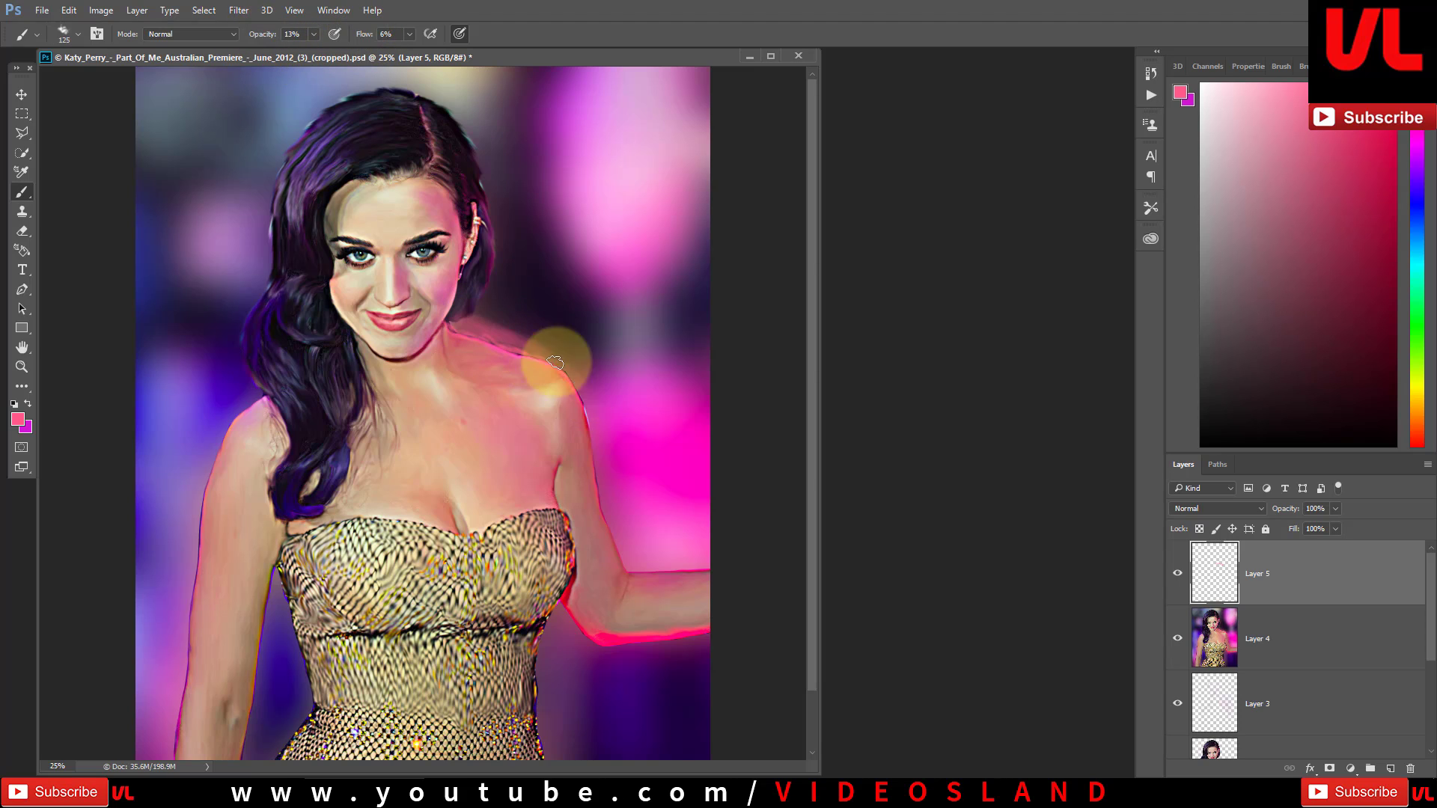
Step: Paint faint pink along the shoulder and sample purple from the background
mouse_move(536, 359)
left_mouse_down()
mouse_move(571, 402)
mouse_move(466, 326)
left_mouse_up()
key("bracketright")
key("bracketright")
key("bracketright")
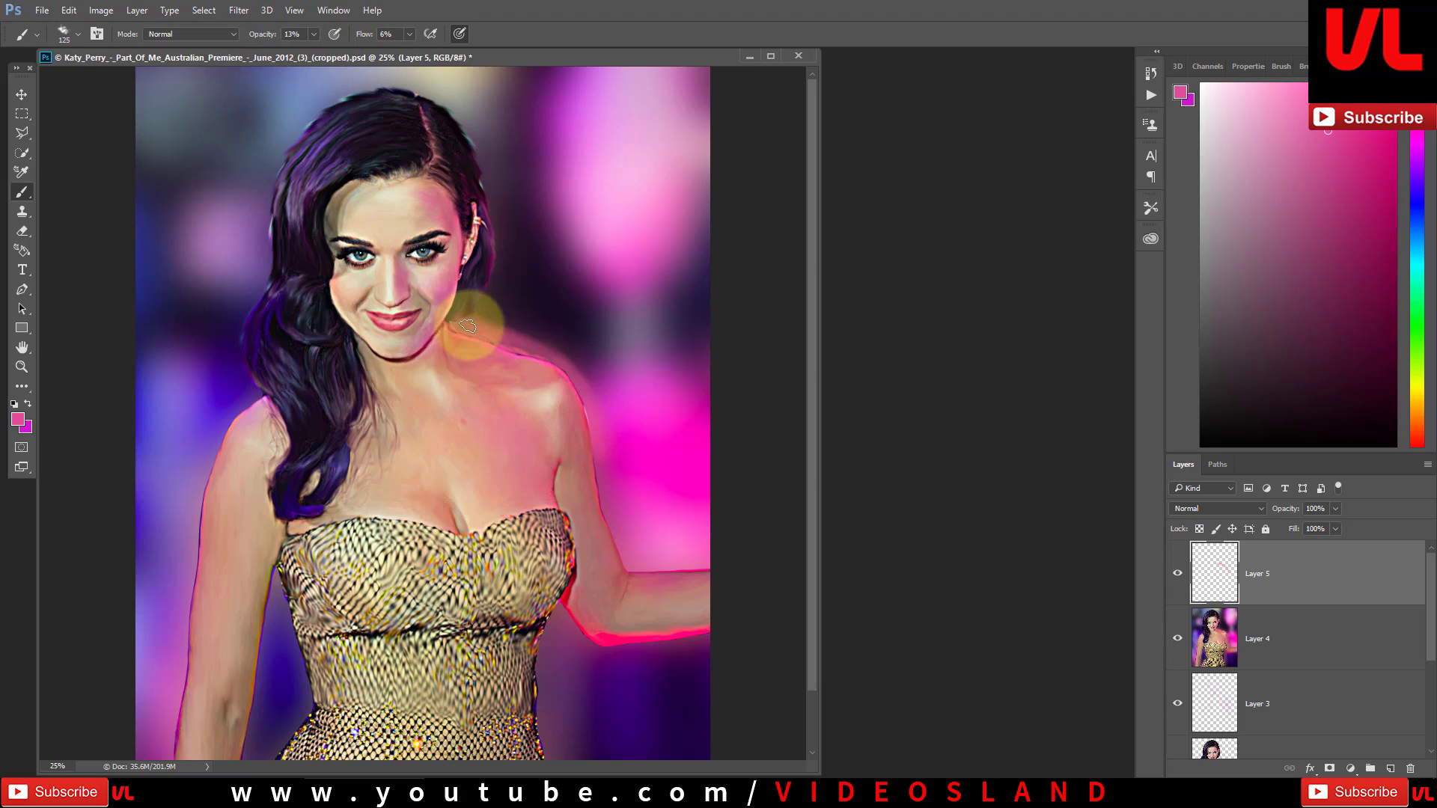
left_click(205, 438, "alt")
scroll(330, 464, "down", 1)
Step: Paint solid purple across the bottom at full opacity, then set brush opacity 31 and flow 28
key("ctrl+minus")
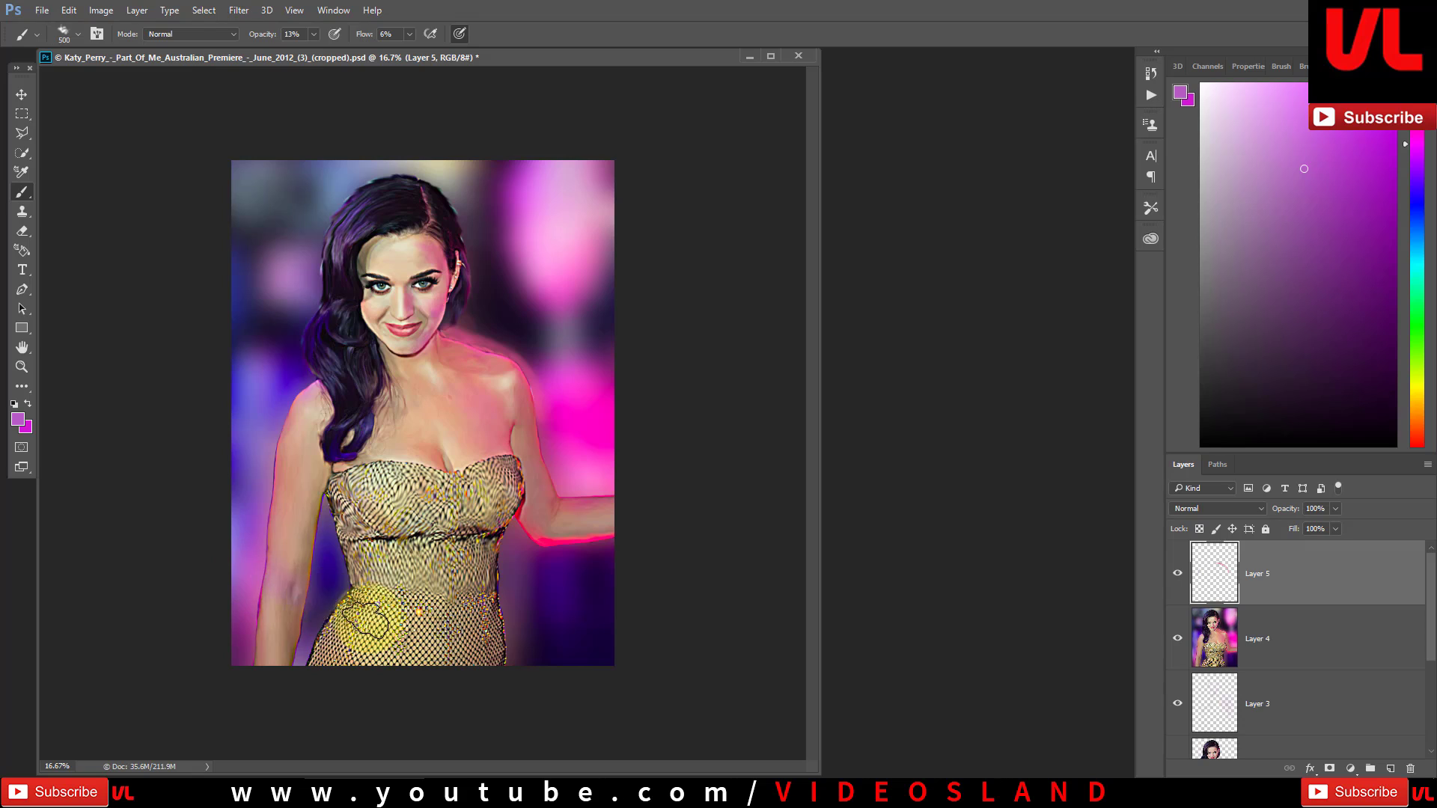
left_click_drag(261, 34, 389, 38)
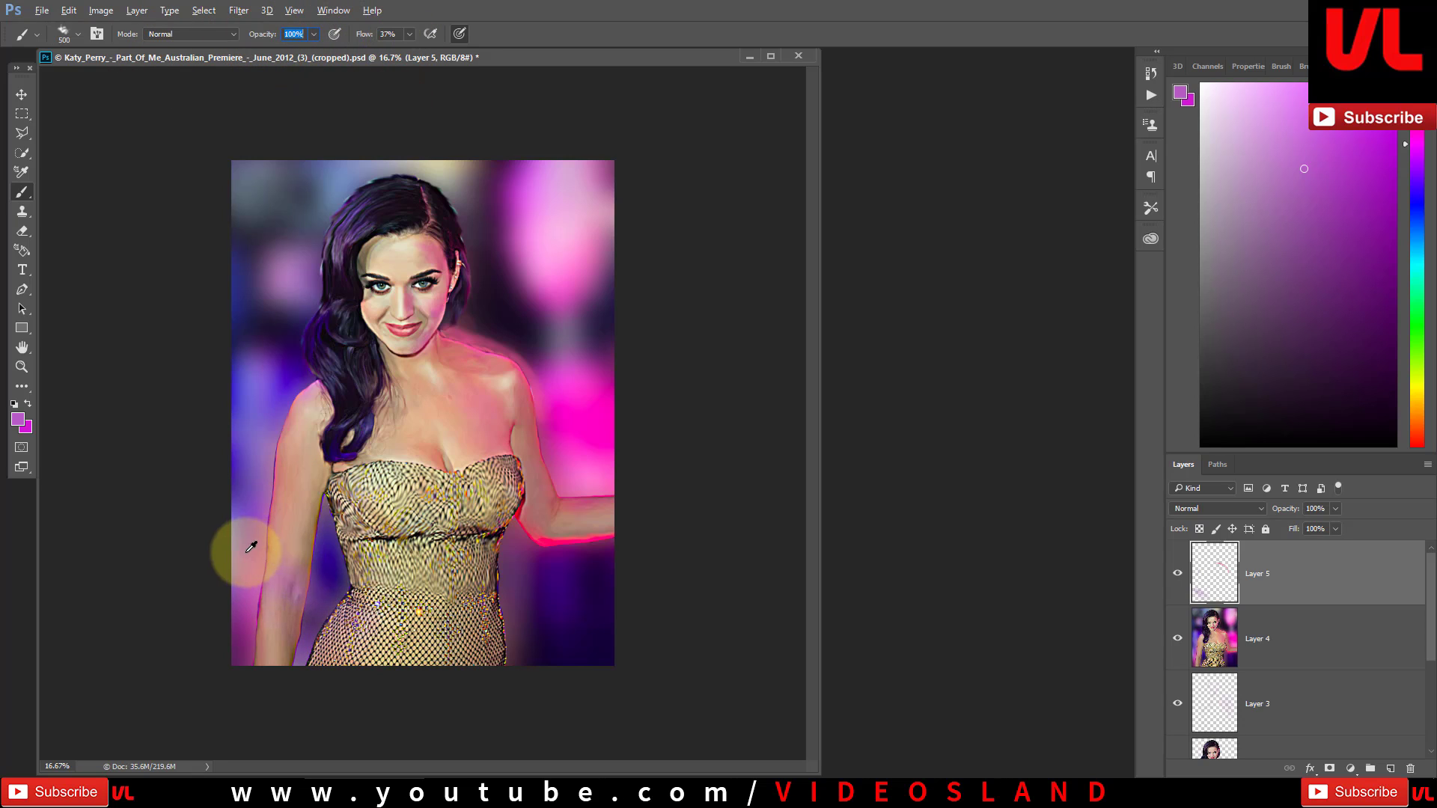
mouse_move(244, 569)
left_mouse_down()
mouse_move(292, 658)
mouse_move(333, 576)
mouse_move(344, 650)
mouse_move(416, 626)
mouse_move(560, 642)
mouse_move(540, 638)
left_mouse_up()
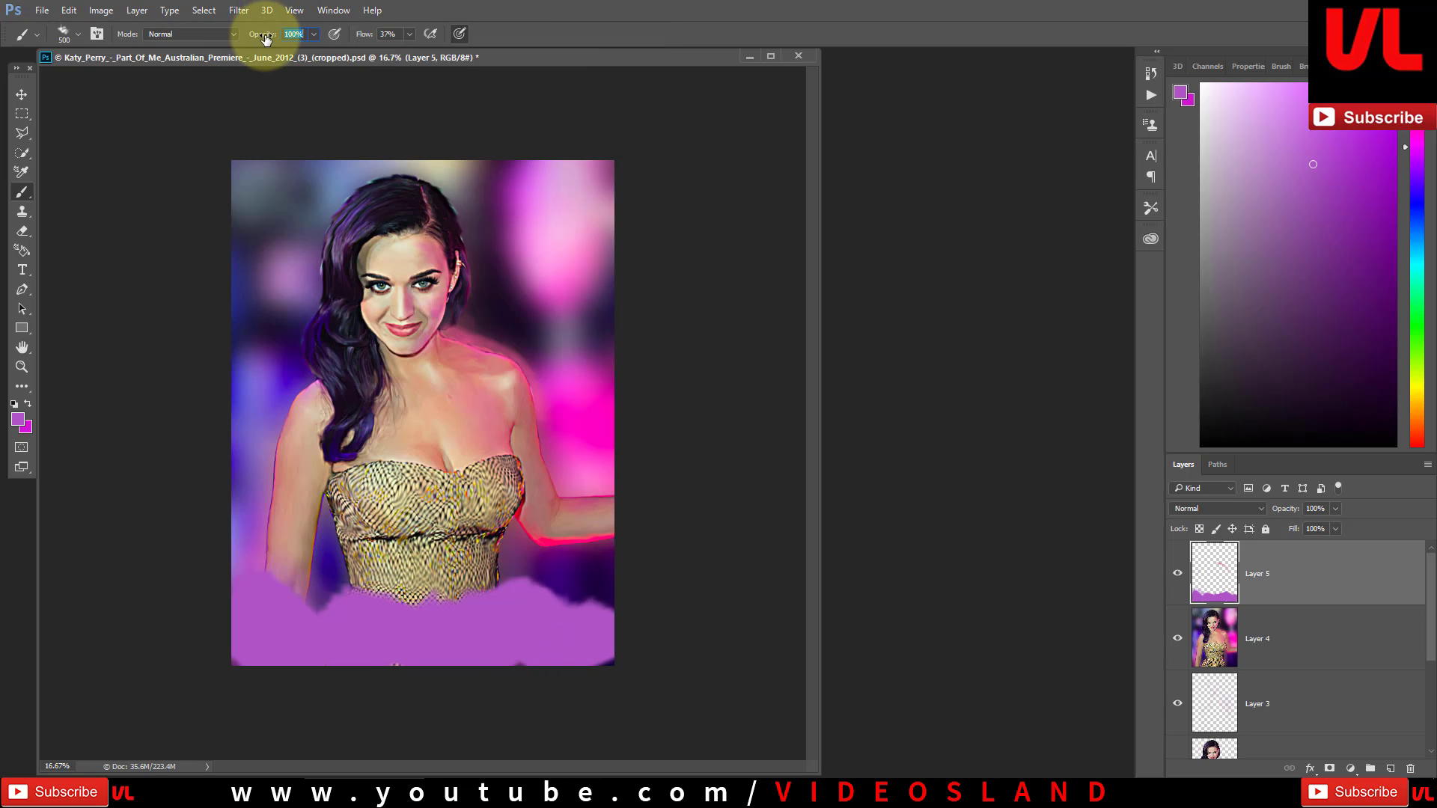
left_click_drag(314, 34, 369, 50)
type("31")
key("Tab")
type("28")
key("Return")
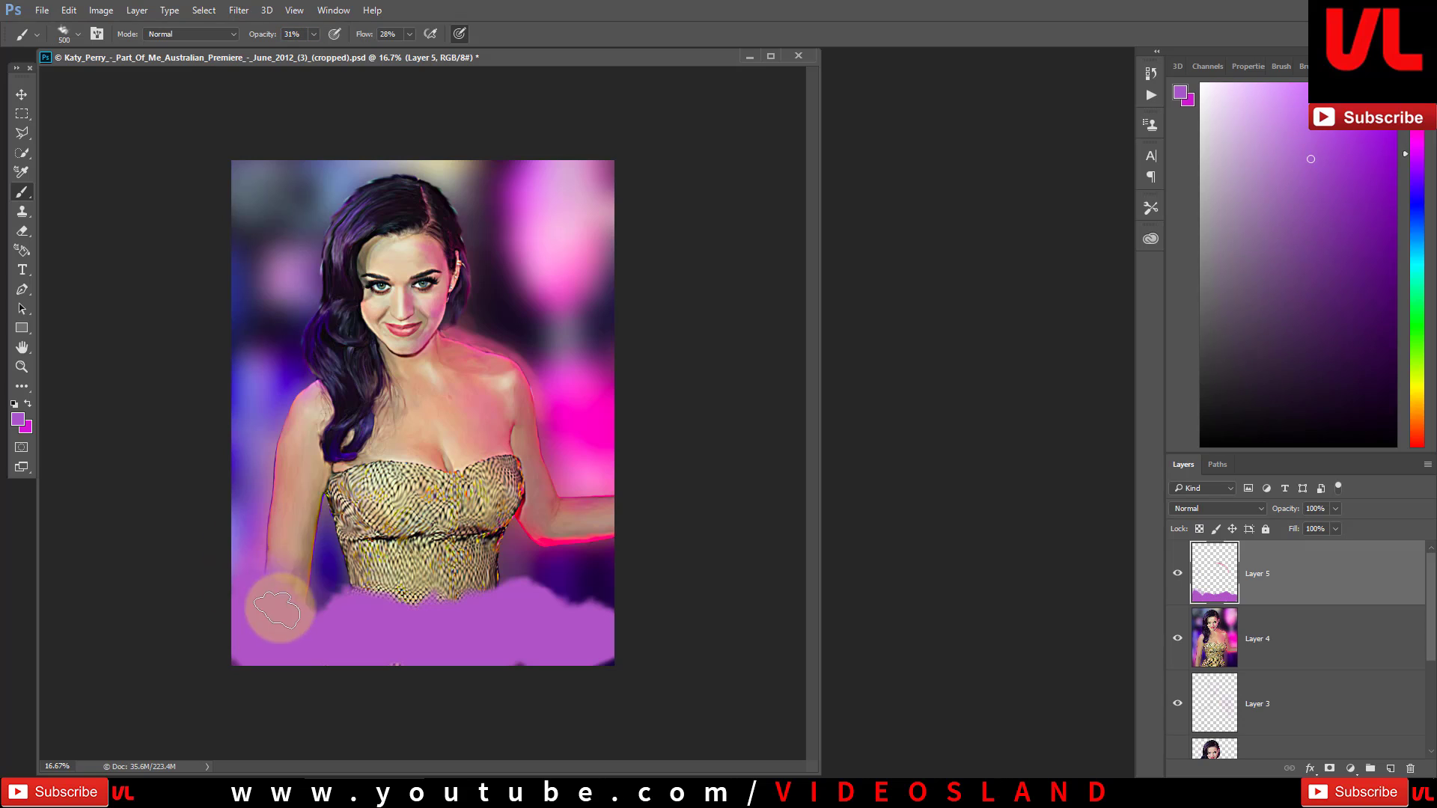
Step: Tint the dress's lower edge tan, dab dusty pink on the lower-left skirt, and paint violet along the bottom
left_click(375, 596, "alt")
left_click_drag(406, 605, 501, 595)
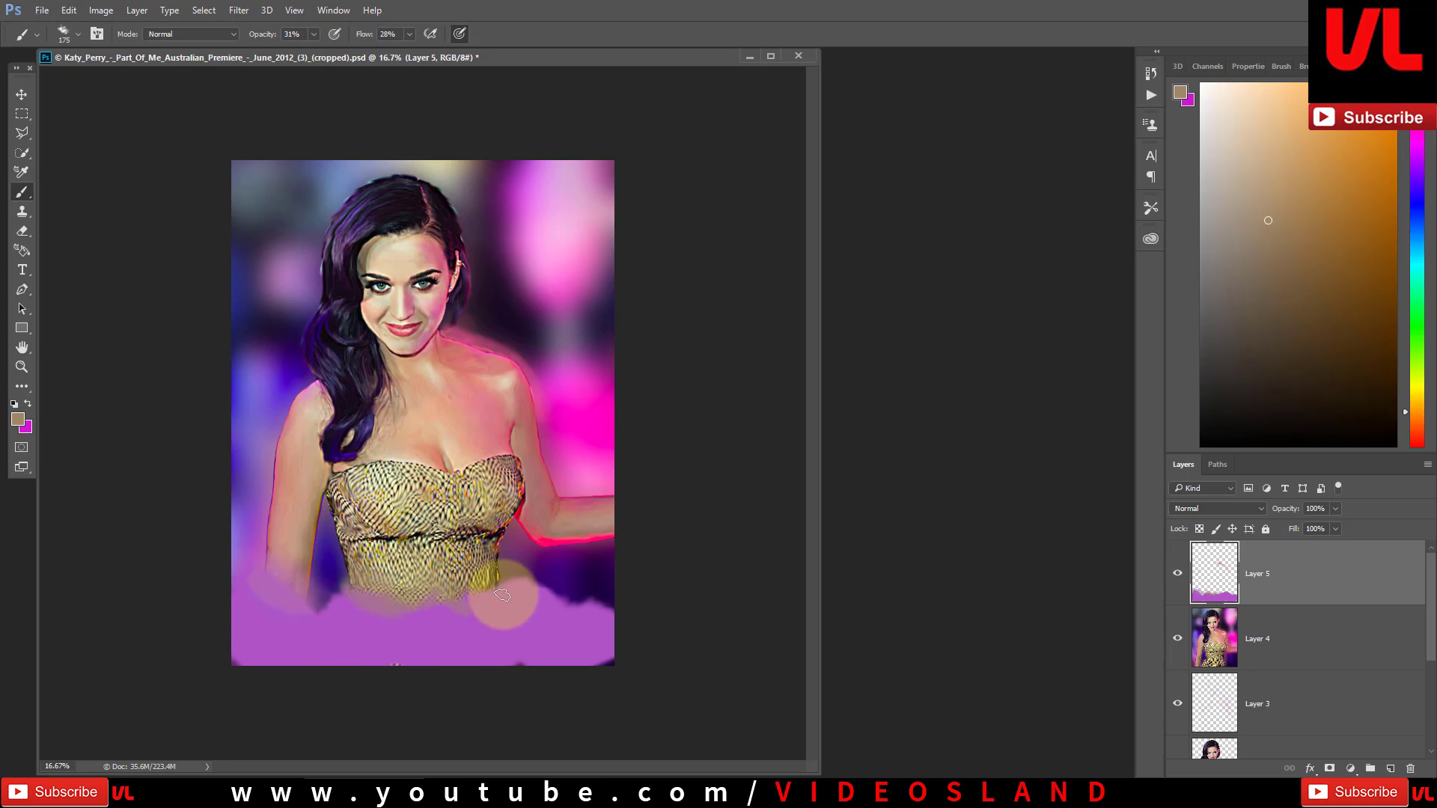
left_click(612, 545, "alt")
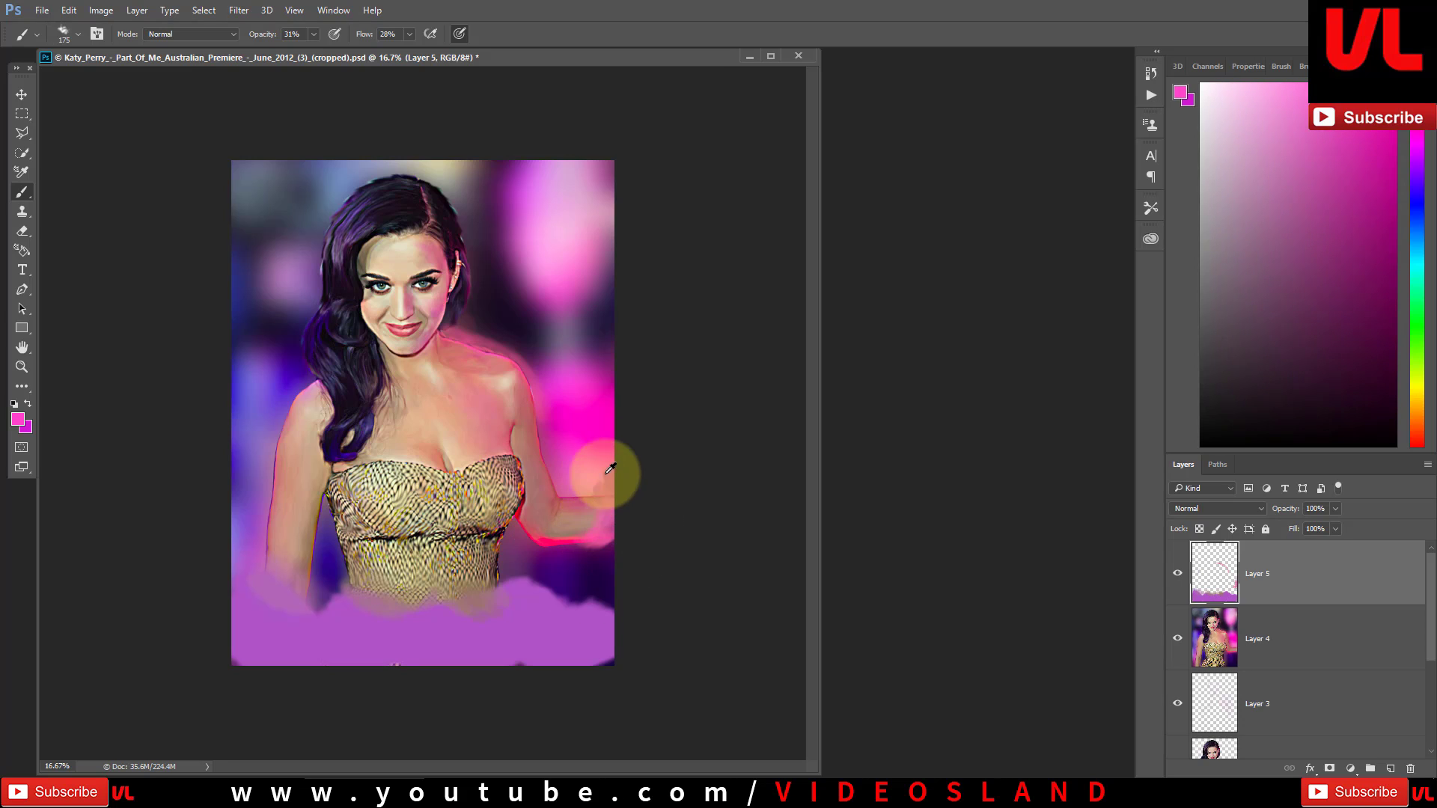
left_click(529, 594, "alt")
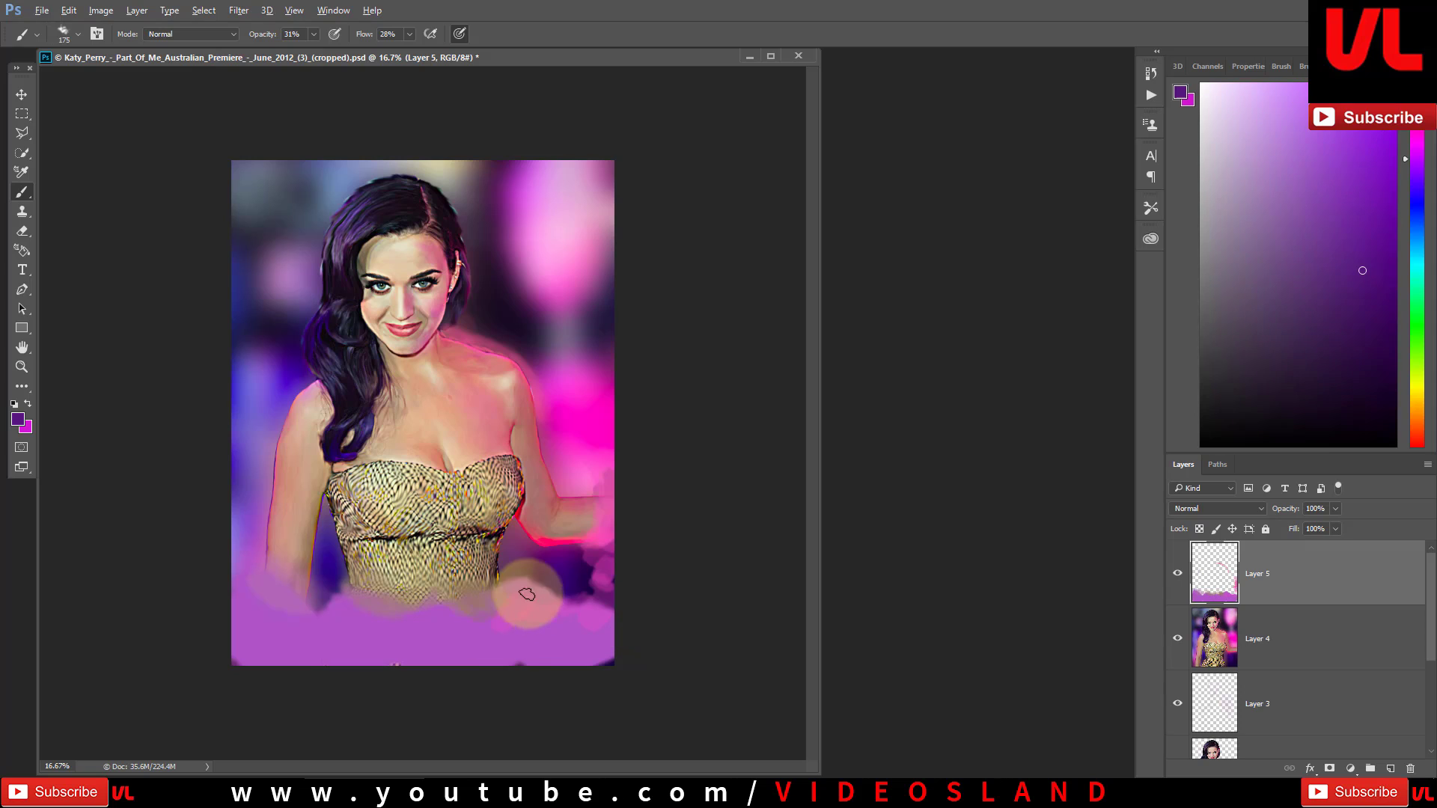
left_click(456, 590, "alt")
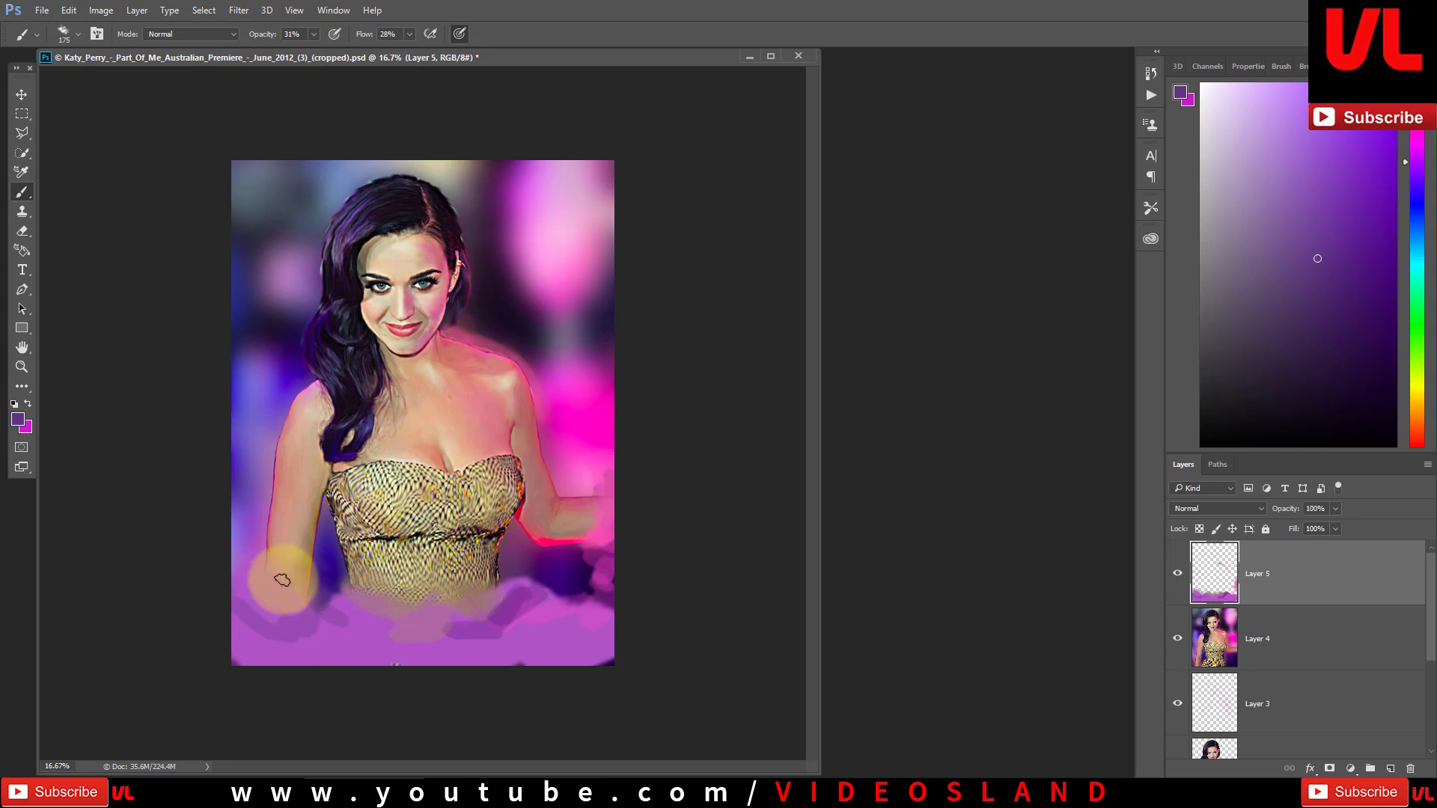
left_click(319, 635, "alt")
left_click(329, 595, "alt")
left_click_drag(234, 664, 626, 626)
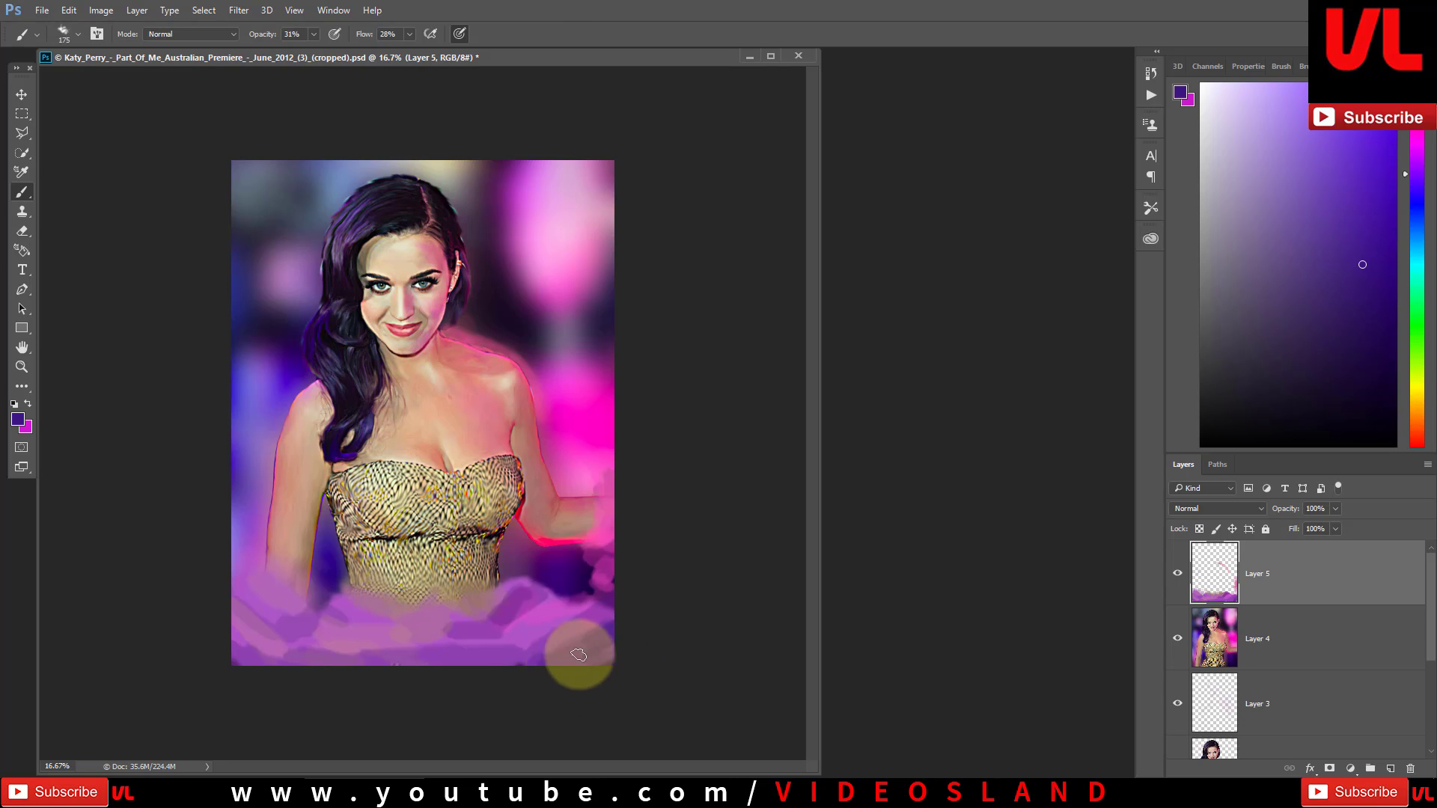
Step: Sample lighter violet, pink skin, dark purple, golden-brown, magenta and hair-edge violet colours from the painting
left_click(294, 402, "alt")
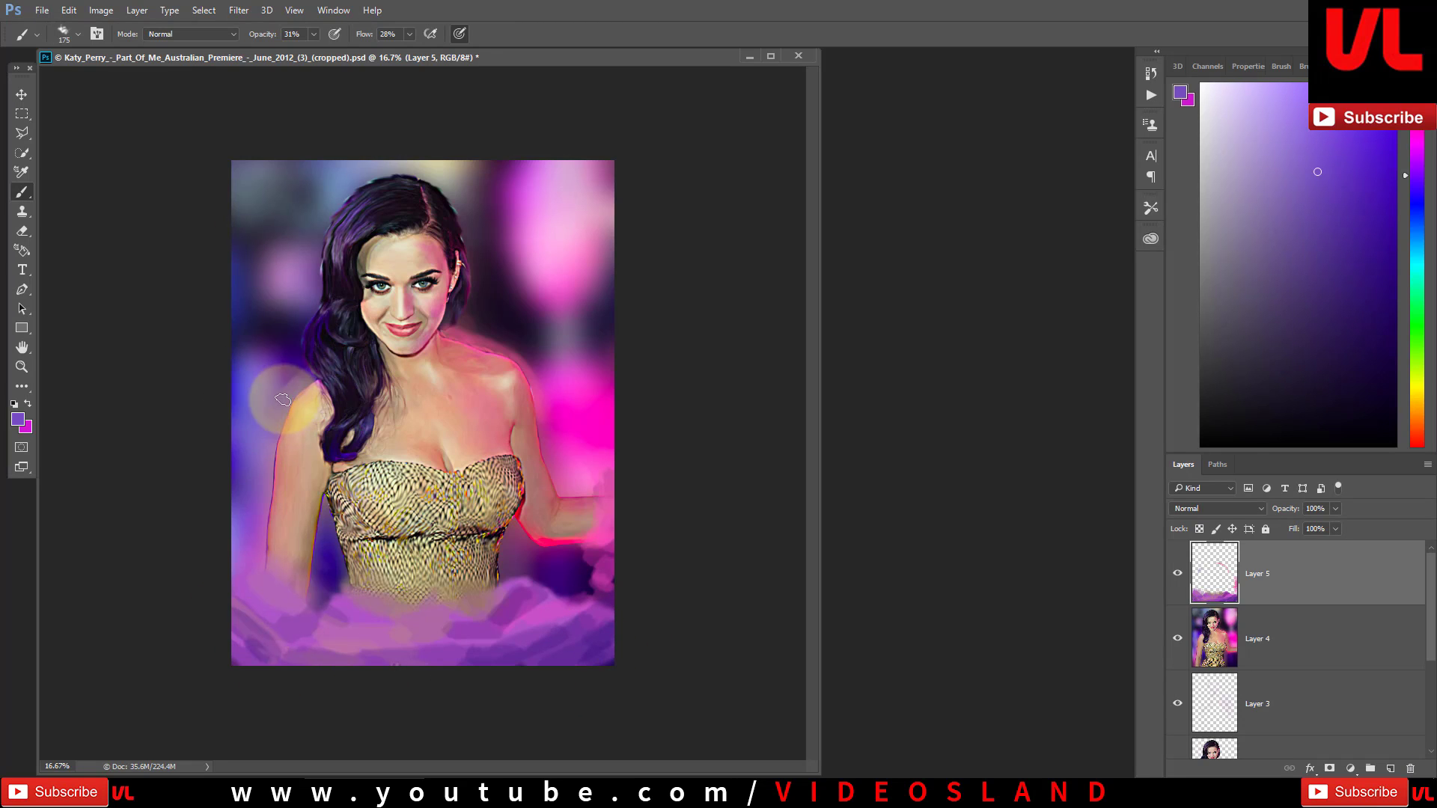
left_click(262, 478, "alt")
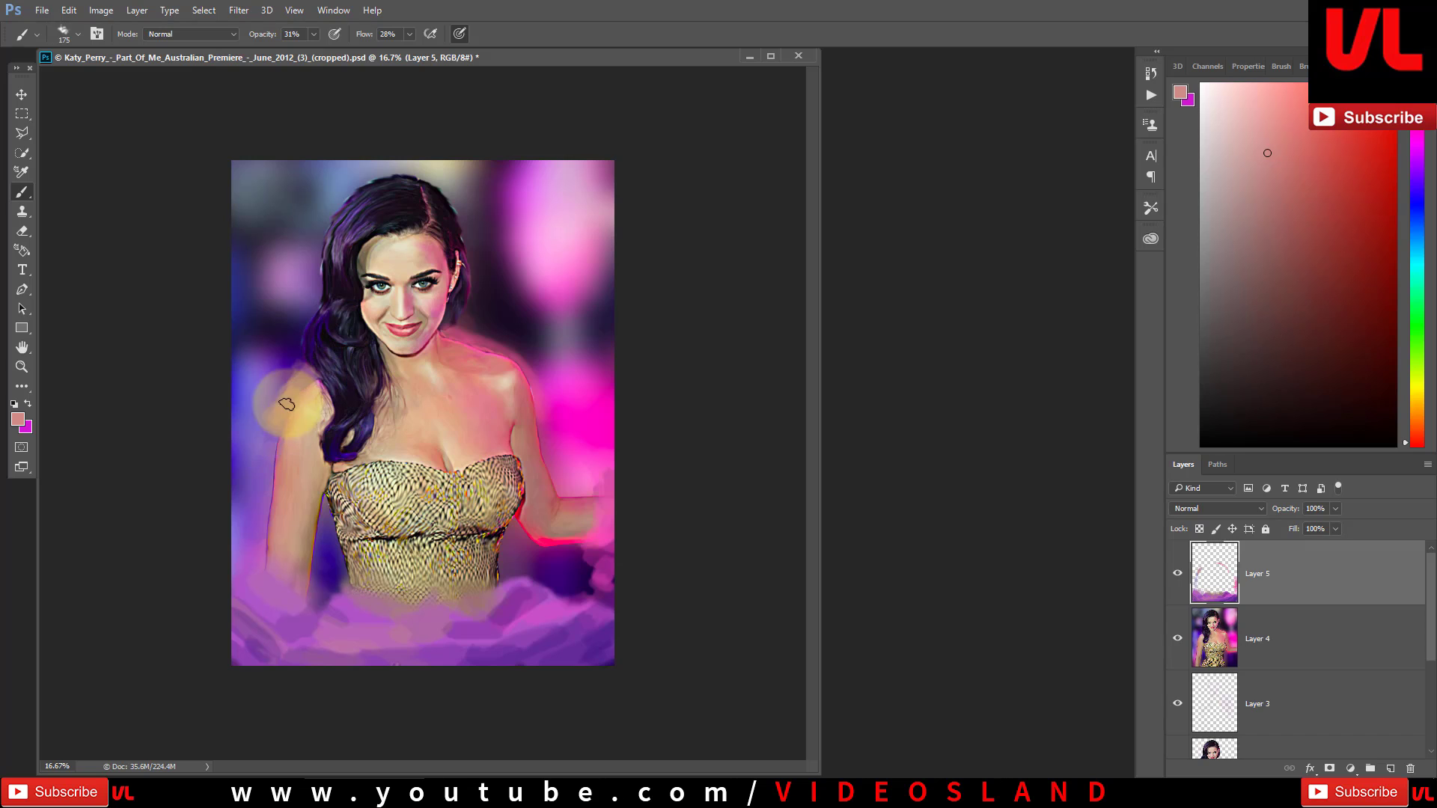
left_click(273, 376, "alt")
left_click(325, 554, "alt")
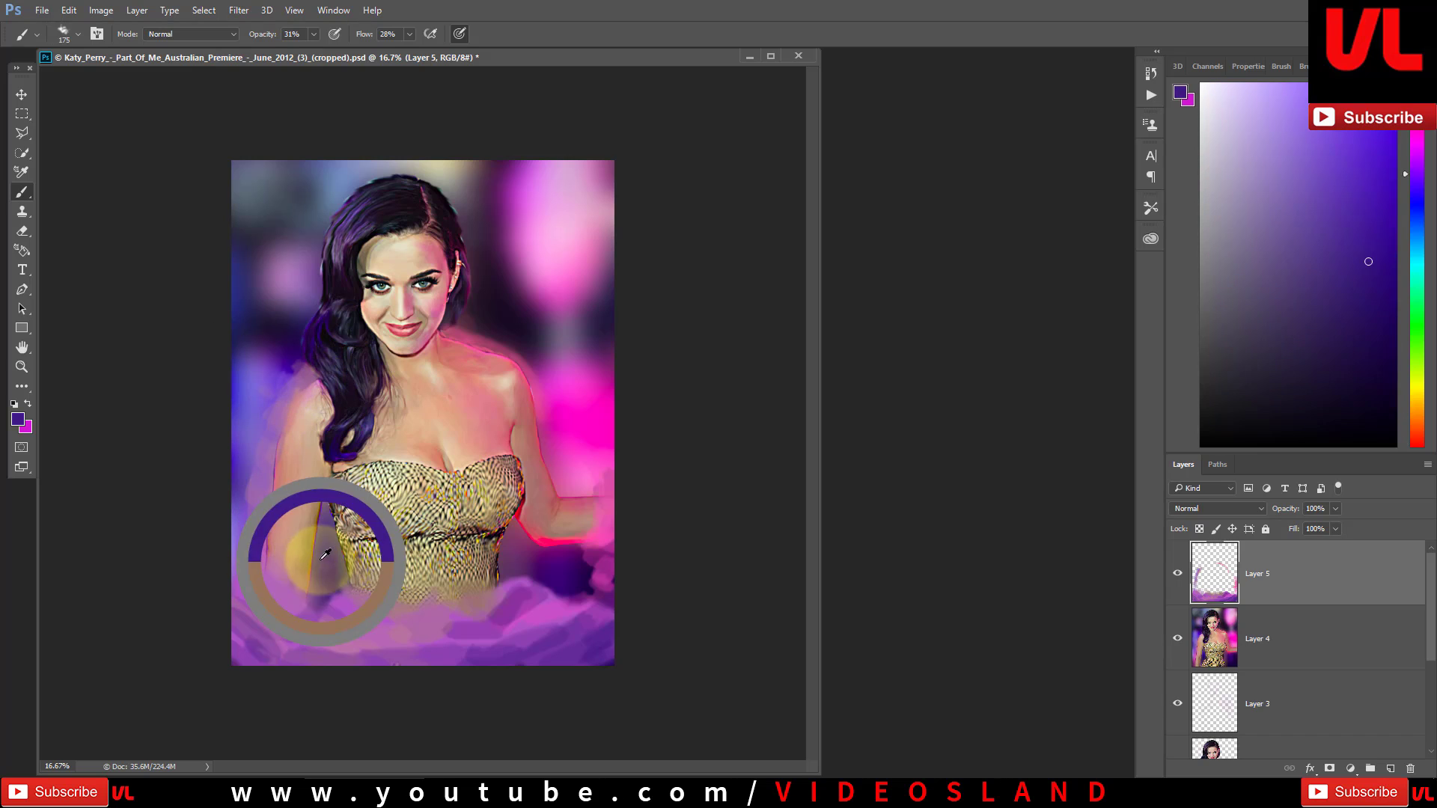
left_click(318, 588, "alt")
left_click(344, 573, "alt")
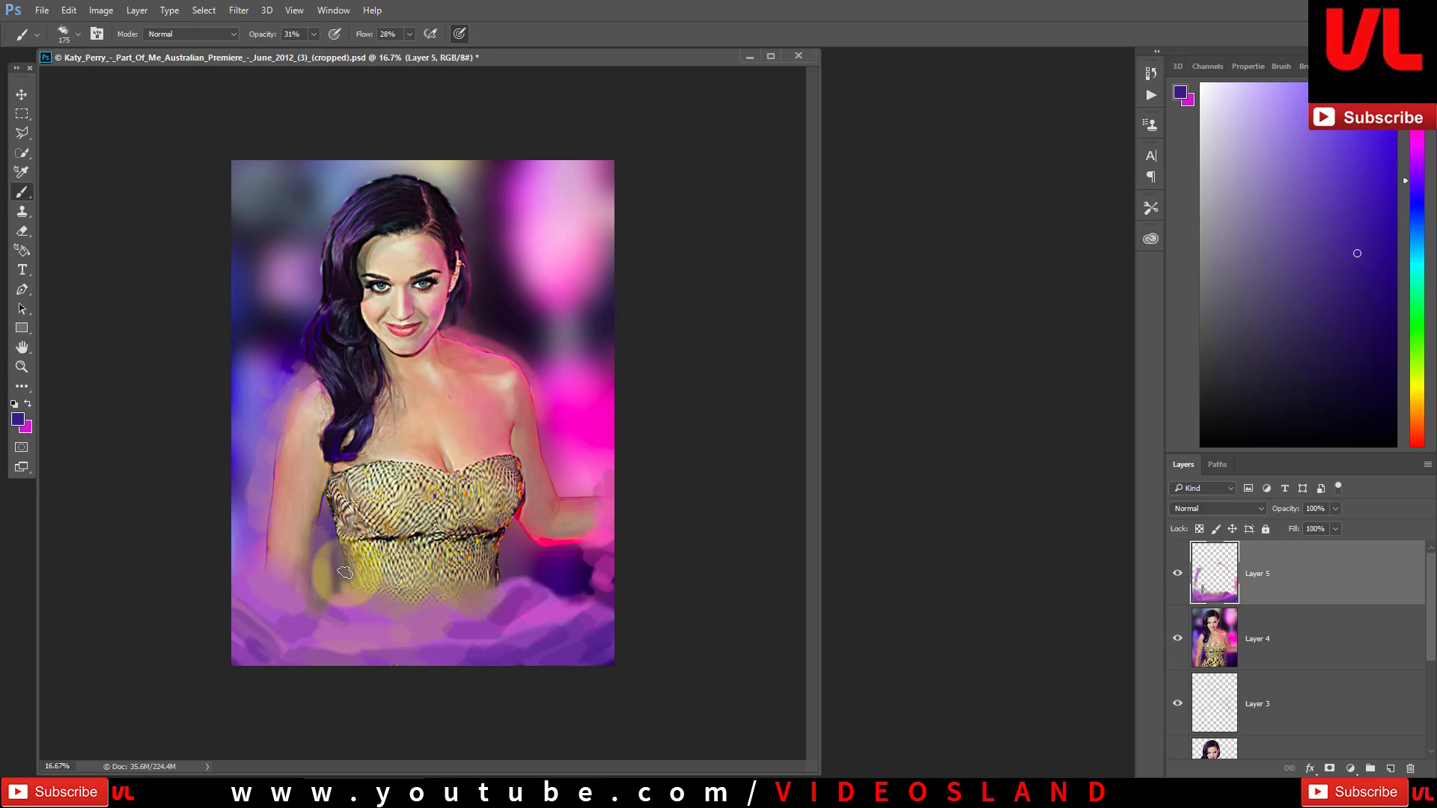
left_click(495, 540, "alt")
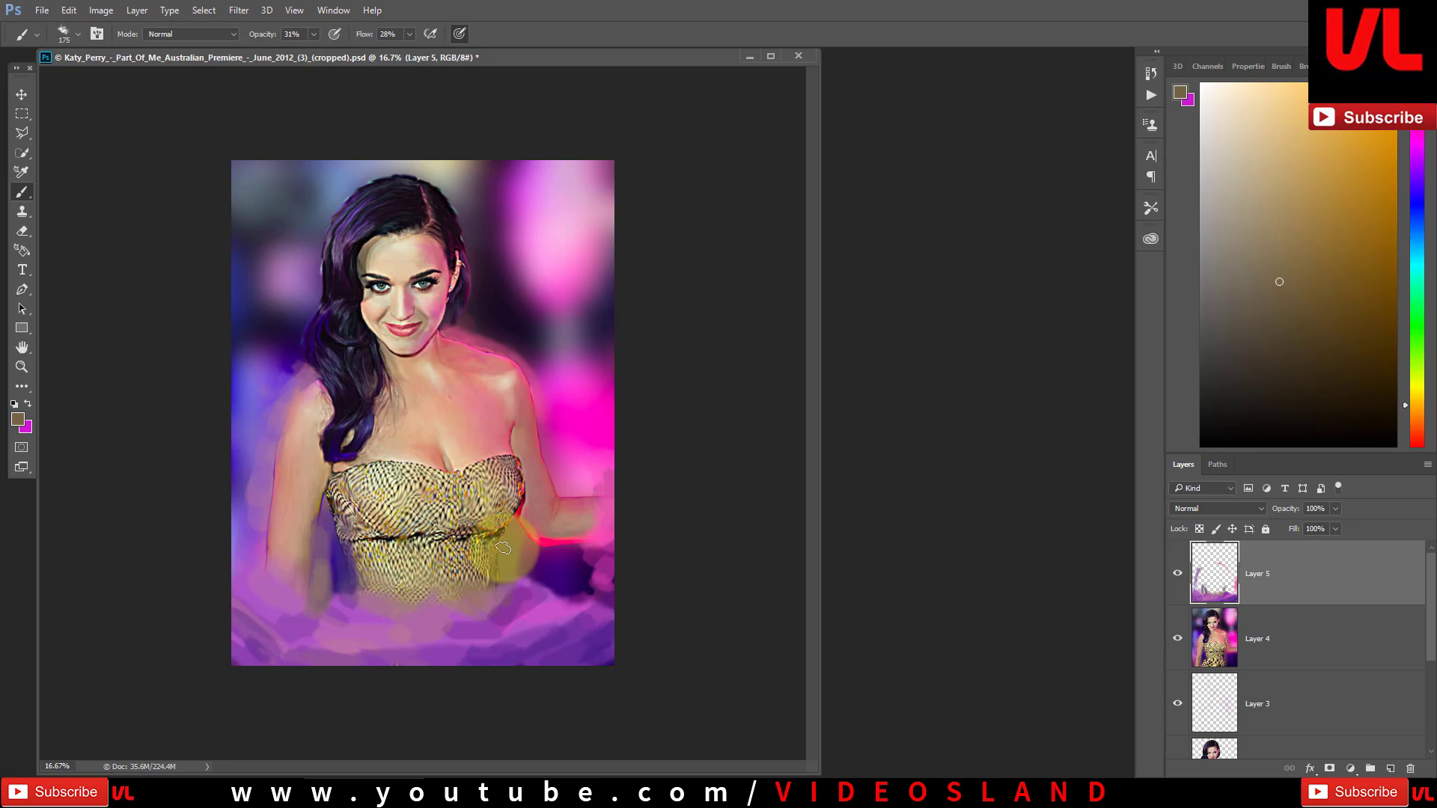
left_click(500, 559, "alt")
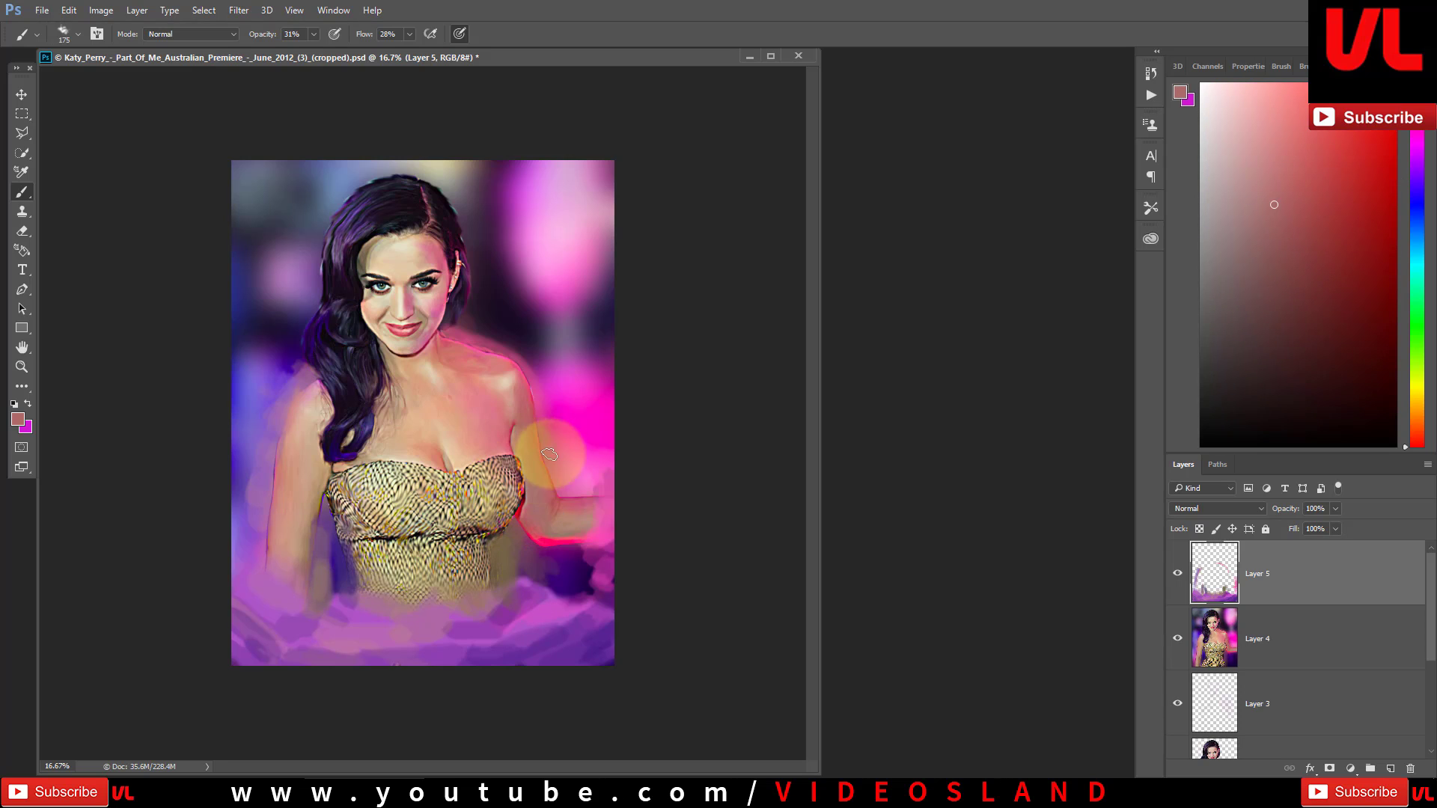
left_click(470, 292, "alt")
left_click(318, 217, "alt")
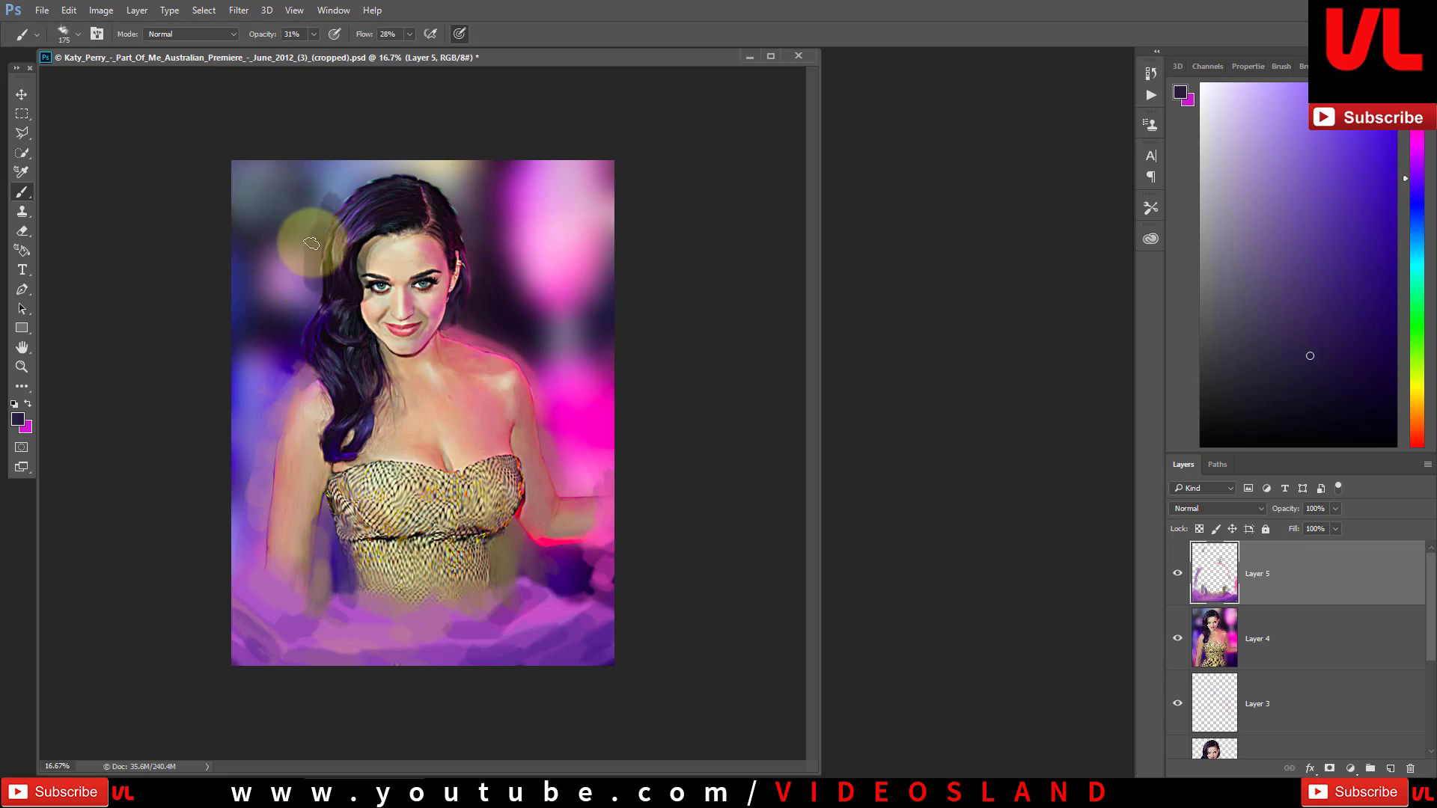
Step: Paint light-blue strokes down the left hair edge and violet strokes across the background
left_click(352, 150, "alt")
mouse_move(366, 168)
left_mouse_down()
mouse_move(291, 349)
mouse_move(279, 182)
mouse_move(258, 176)
mouse_move(257, 294)
left_mouse_up()
left_click(257, 321, "alt")
left_click(487, 321, "alt")
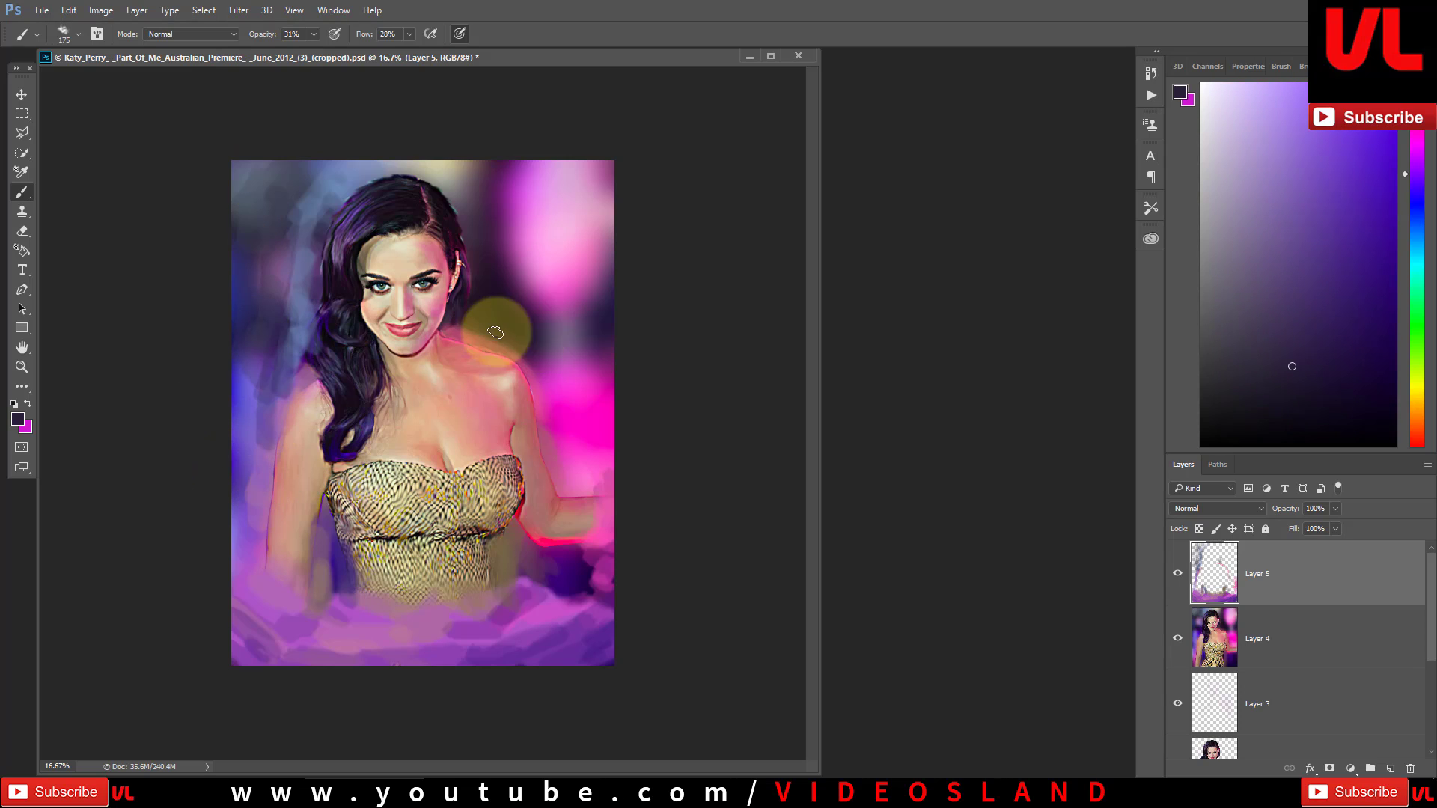
left_click_drag(487, 321, 592, 310)
Step: Brush dark purple, light pink-purple and lighter purple strokes over the upper-right background
left_click(569, 411, "alt")
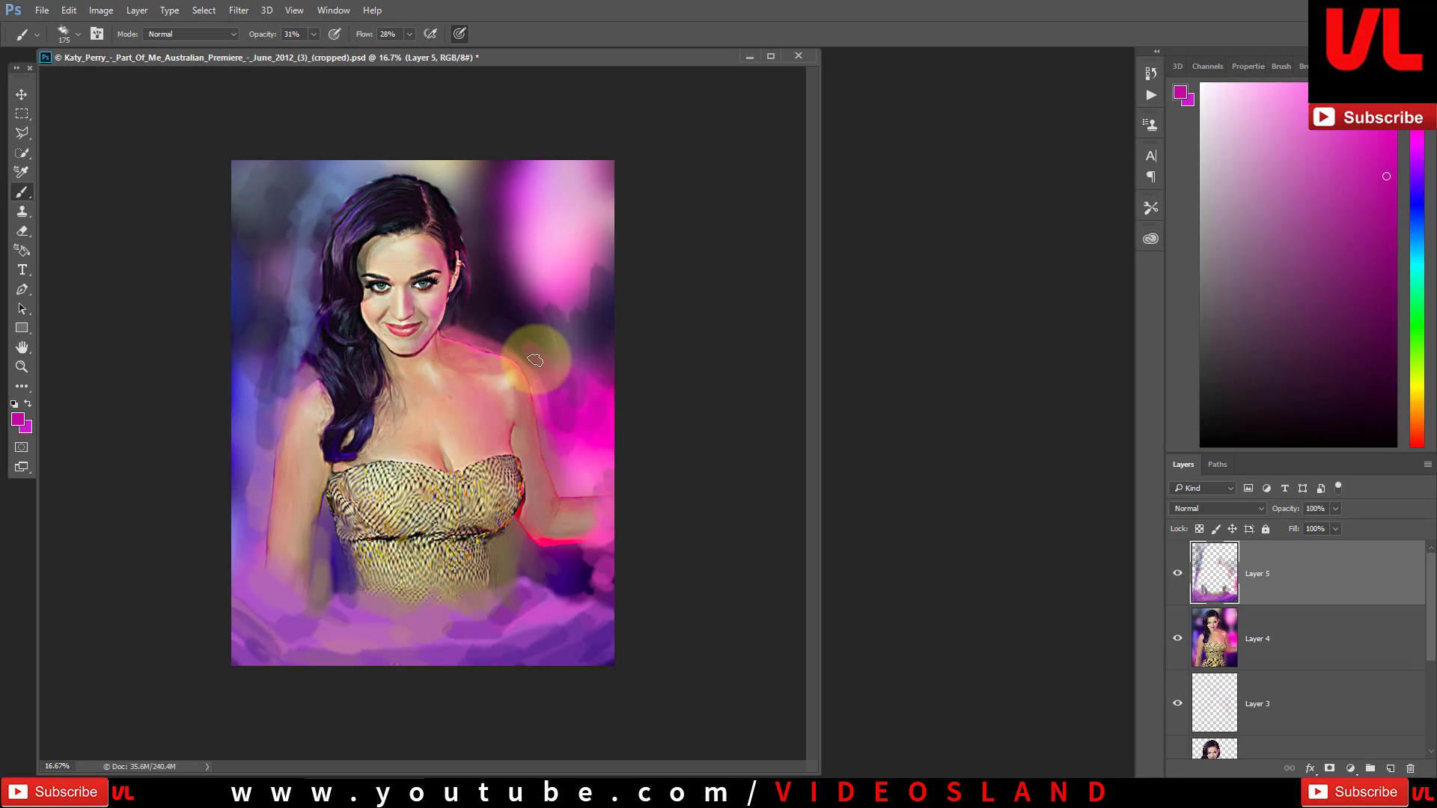
left_click(507, 280, "alt")
mouse_move(508, 281)
left_mouse_down()
mouse_move(603, 182)
mouse_move(589, 147)
left_mouse_up()
left_click(552, 256, "alt")
mouse_move(553, 256)
left_mouse_down()
mouse_move(497, 209)
mouse_move(552, 241)
mouse_move(440, 166)
mouse_move(516, 326)
mouse_move(568, 234)
left_mouse_up()
left_click(570, 374, "alt")
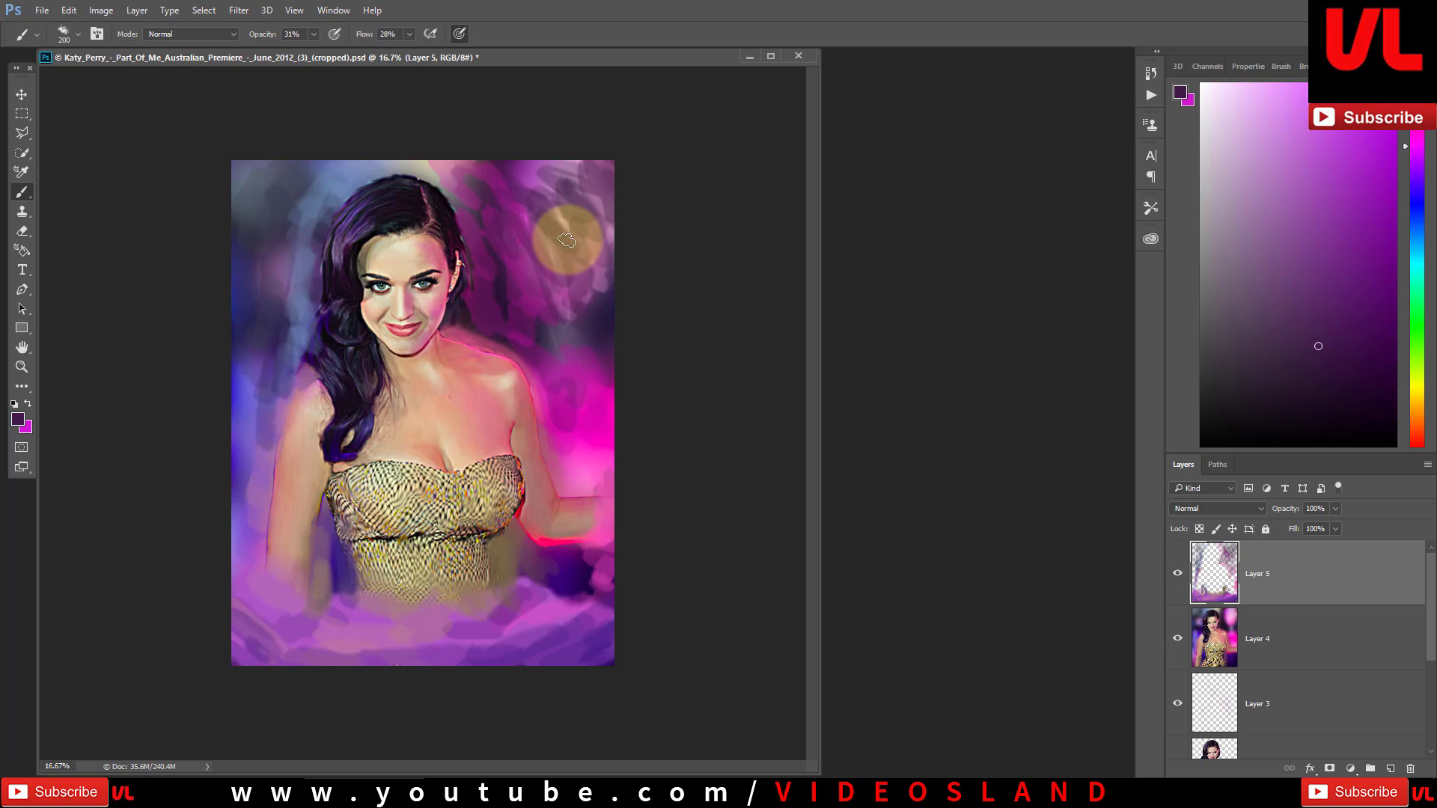
left_click(571, 273, "alt")
mouse_move(588, 311)
left_mouse_down()
mouse_move(591, 160)
mouse_move(554, 214)
mouse_move(491, 389)
left_mouse_up()
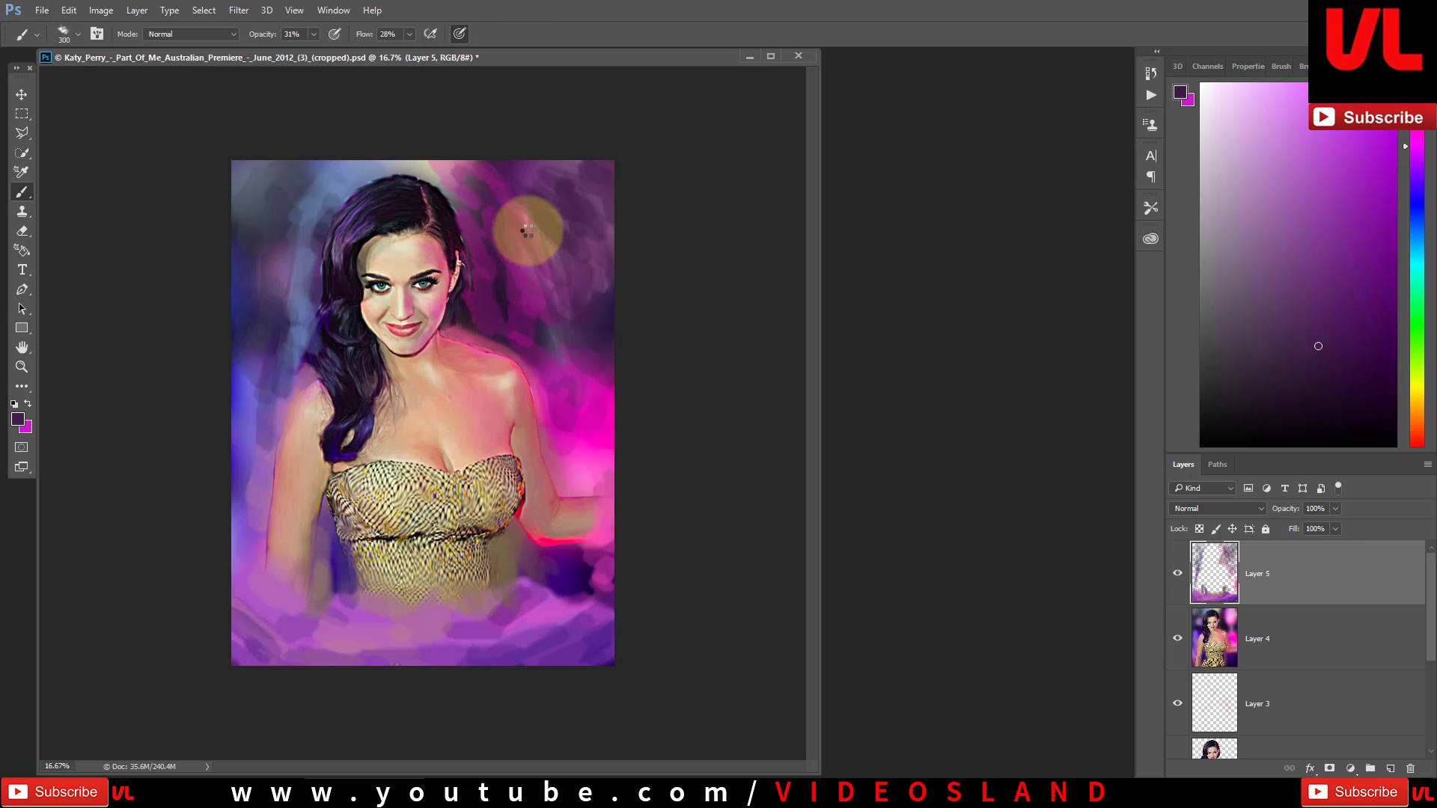
Step: Sample skin, tan, peach and magenta tones around the shoulders, dress and arm, then add empty Layer 6
left_click(495, 382, "alt")
left_click(563, 422, "alt")
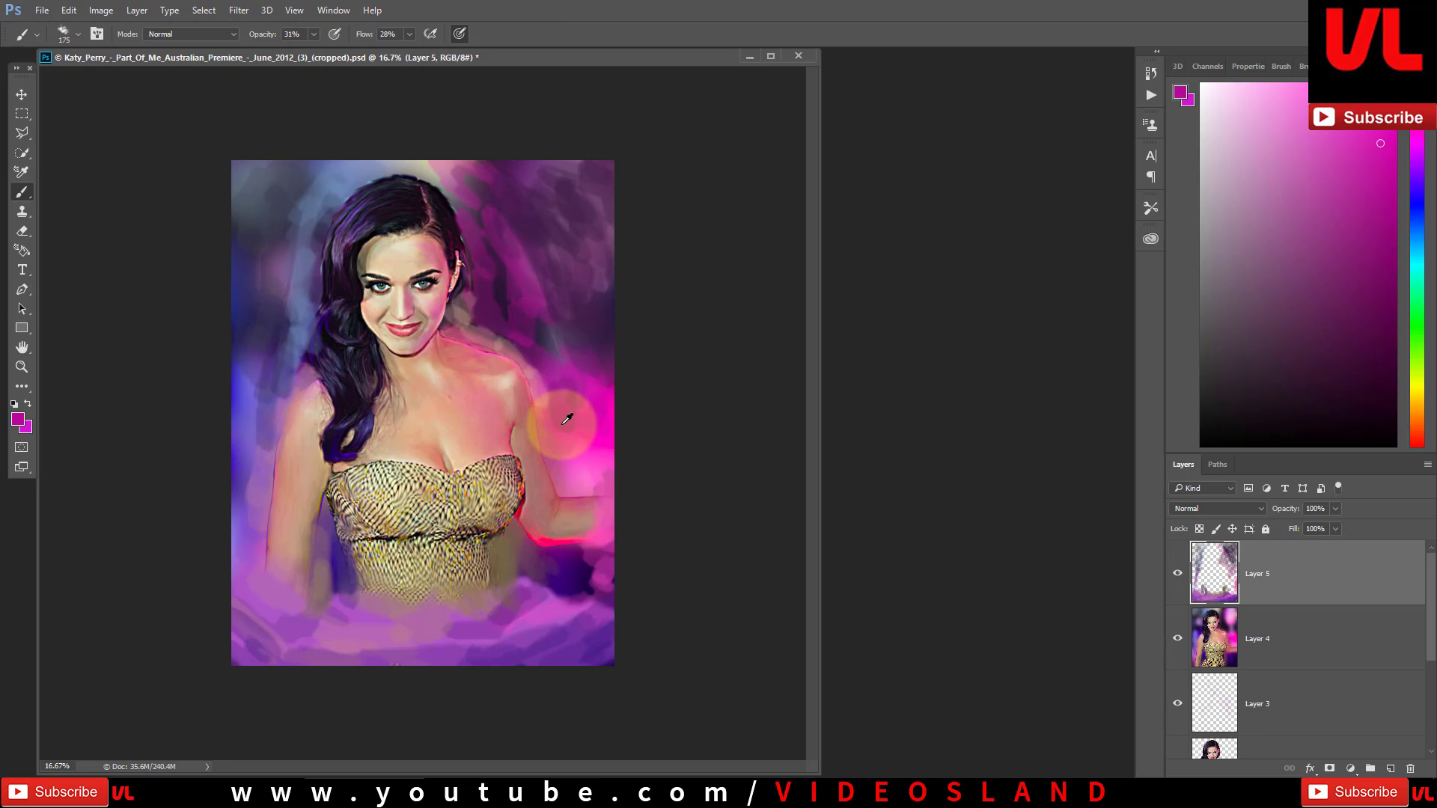
left_click(373, 593, "alt")
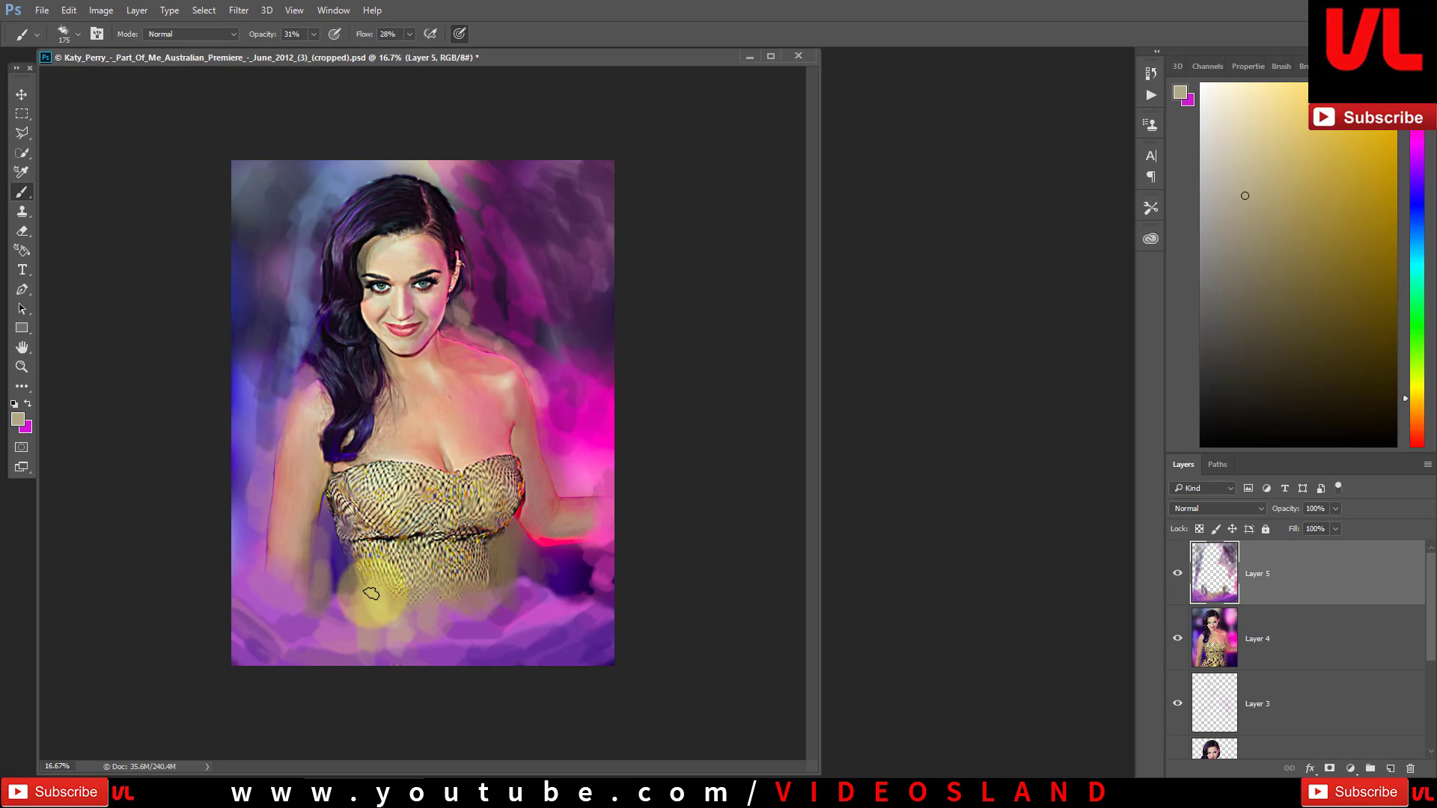
left_click(338, 524, "alt")
left_click_drag(368, 640, 272, 611)
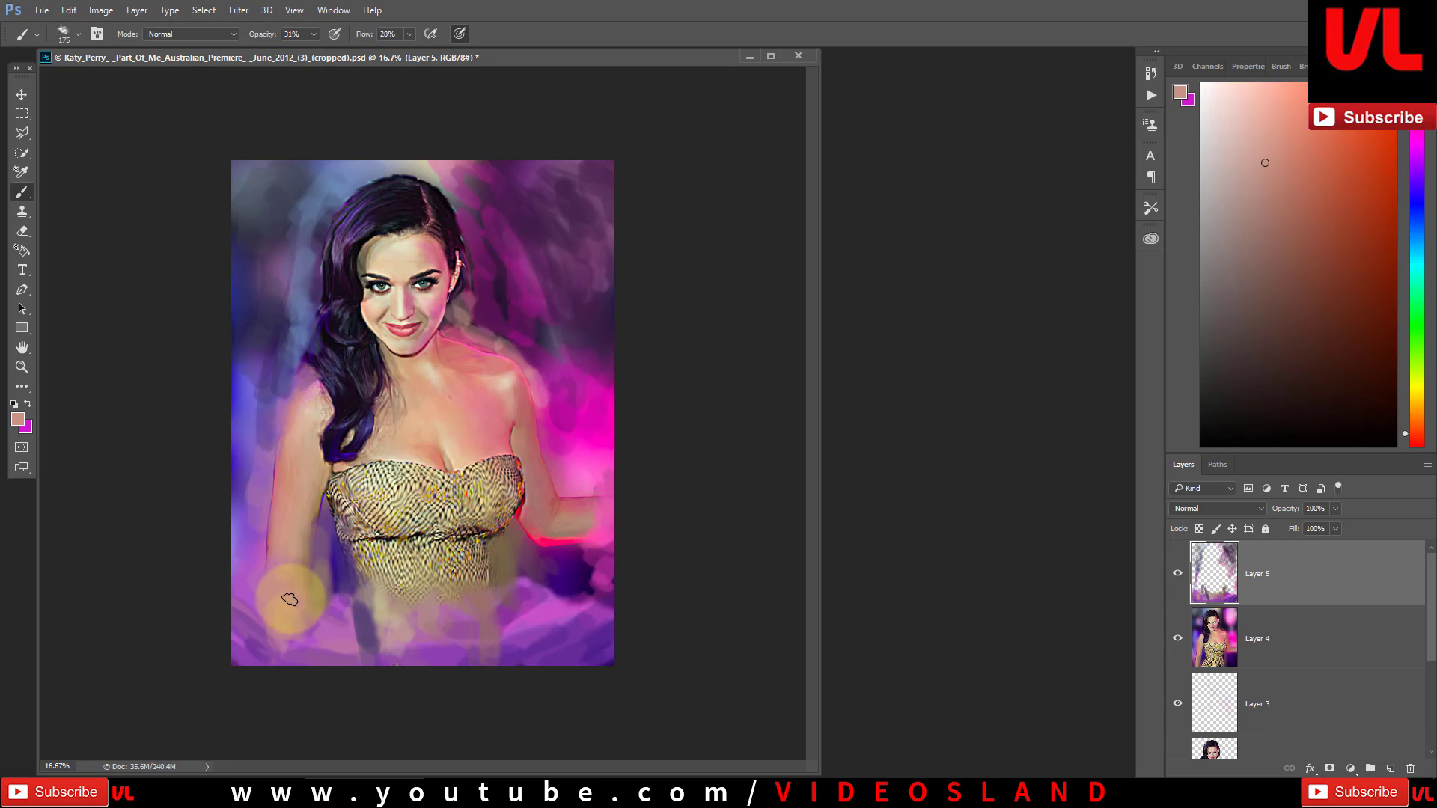
left_click(598, 516, "alt")
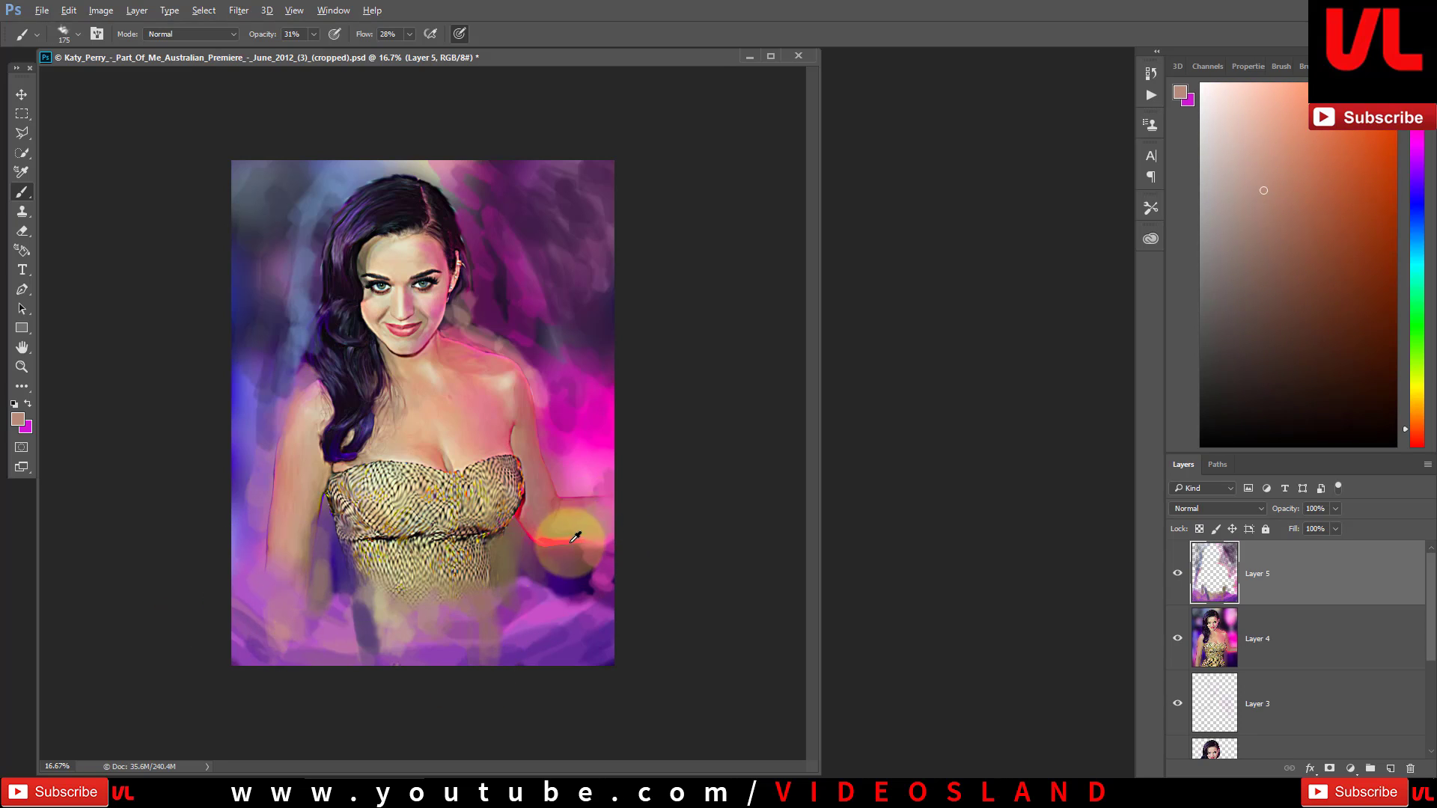
mouse_move(573, 540)
left_mouse_down()
mouse_move(606, 544)
mouse_move(497, 595)
left_mouse_up()
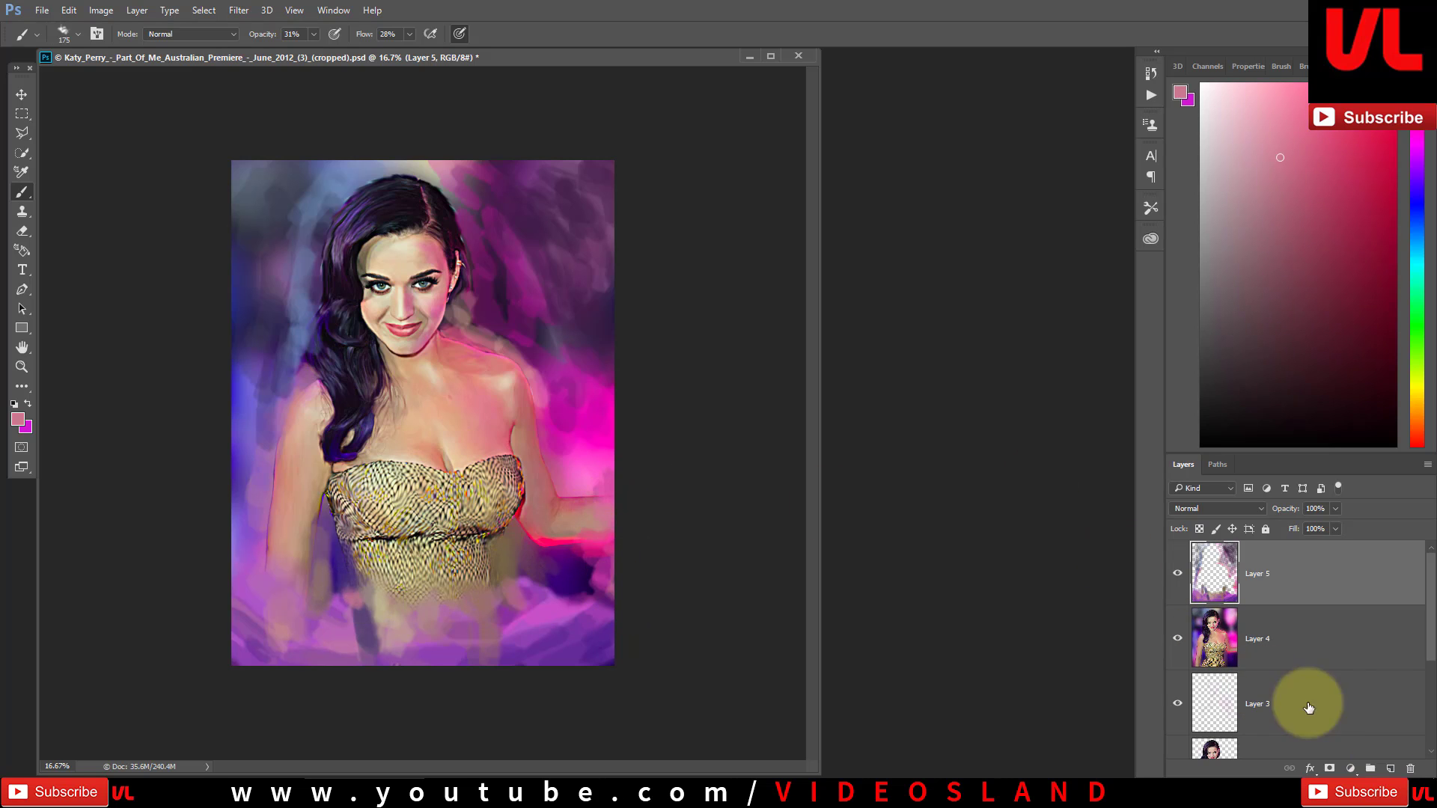
left_click(1389, 768)
Step: Zoomed in, sample skin tones from shoulder, chest and forehead and paint a soft stroke along the left shoulder
key("ctrl+plus")
key("ctrl+plus")
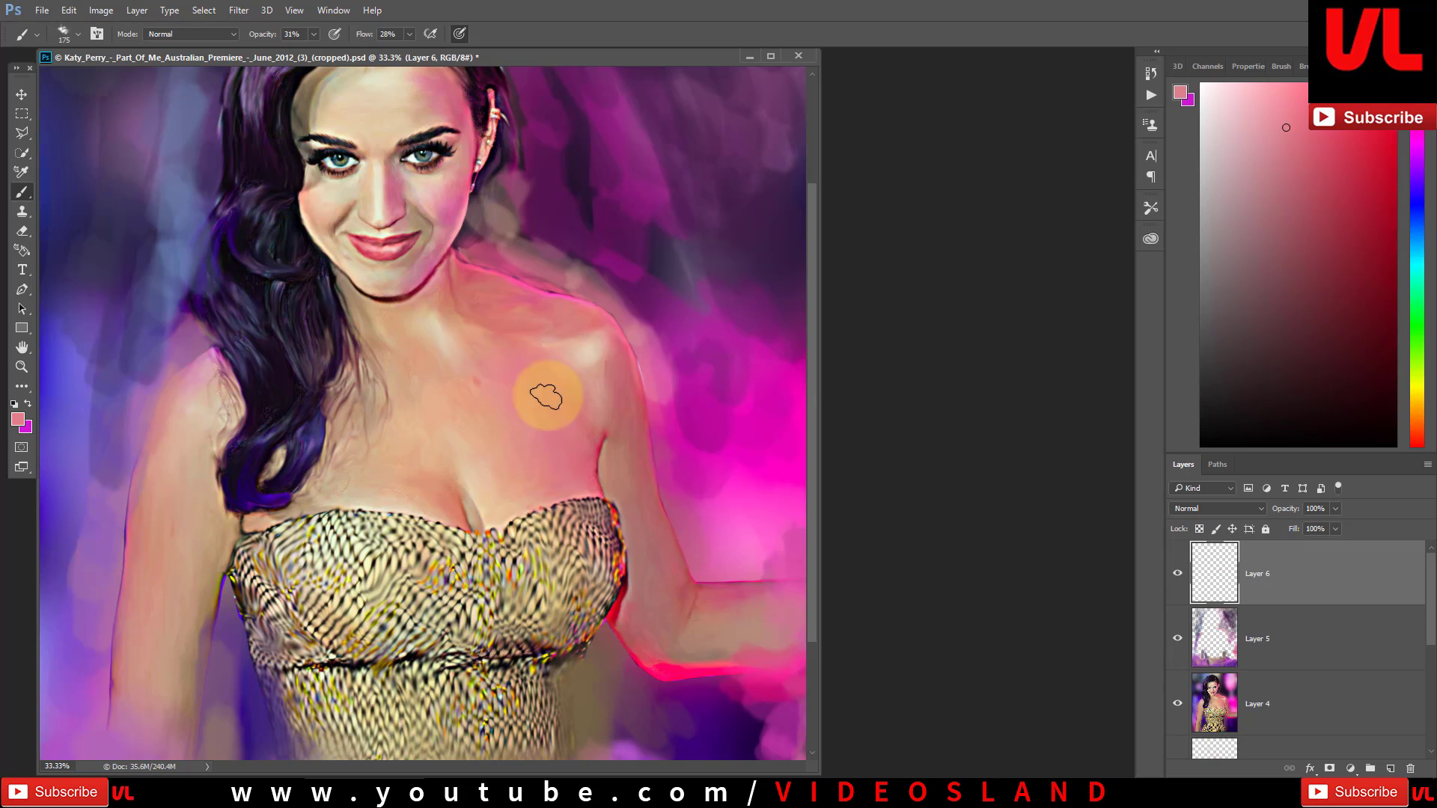
mouse_move(546, 396)
left_mouse_down()
mouse_move(574, 352)
mouse_move(529, 337)
mouse_move(520, 304)
mouse_move(444, 329)
left_mouse_up()
mouse_move(477, 490)
left_mouse_down()
mouse_move(381, 485)
mouse_move(527, 474)
mouse_move(485, 507)
mouse_move(485, 601)
left_mouse_up()
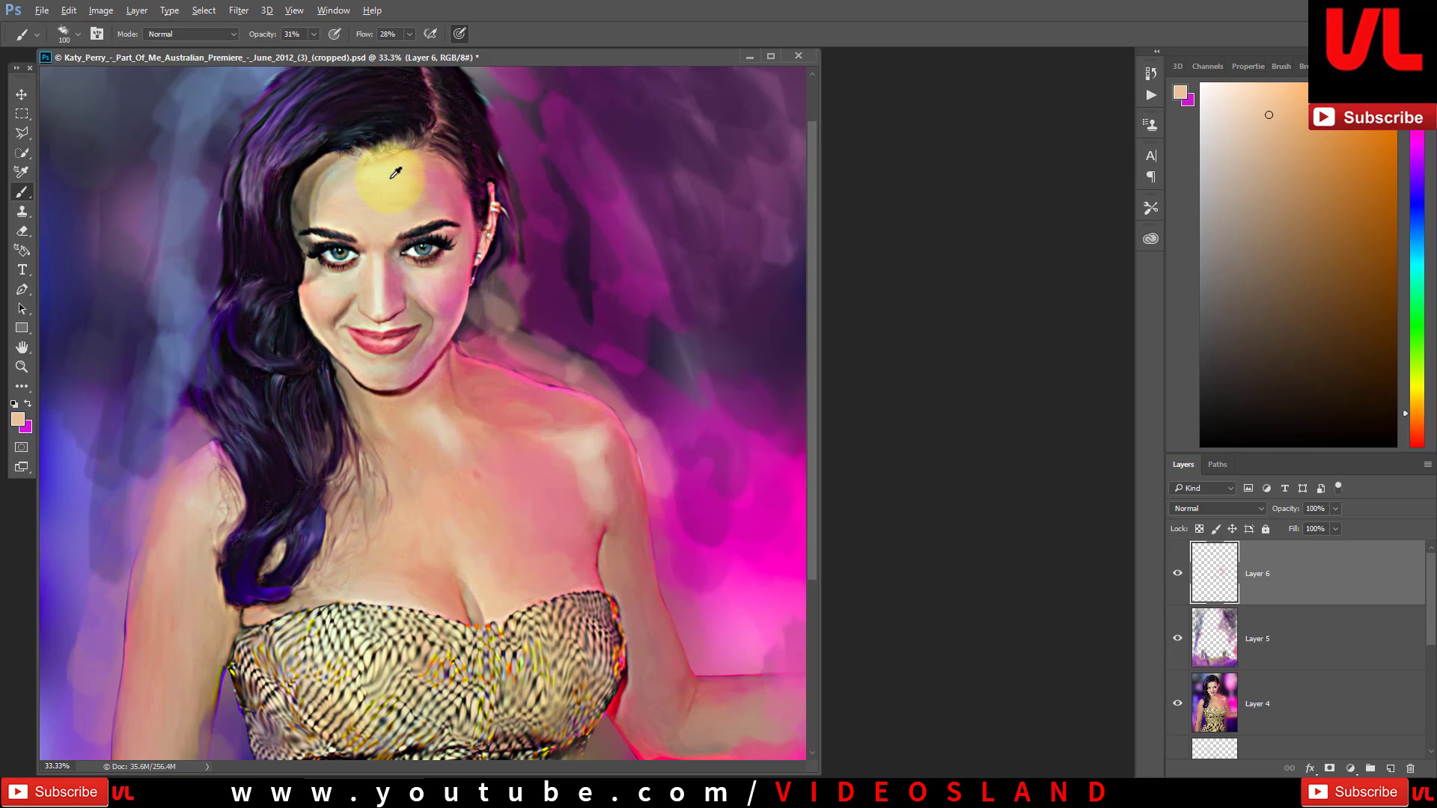
mouse_move(404, 150)
left_mouse_down()
mouse_move(417, 160)
mouse_move(392, 221)
mouse_move(391, 307)
mouse_move(394, 294)
mouse_move(426, 314)
mouse_move(337, 273)
mouse_move(321, 311)
mouse_move(342, 348)
mouse_move(486, 311)
mouse_move(464, 336)
mouse_move(484, 323)
left_mouse_up()
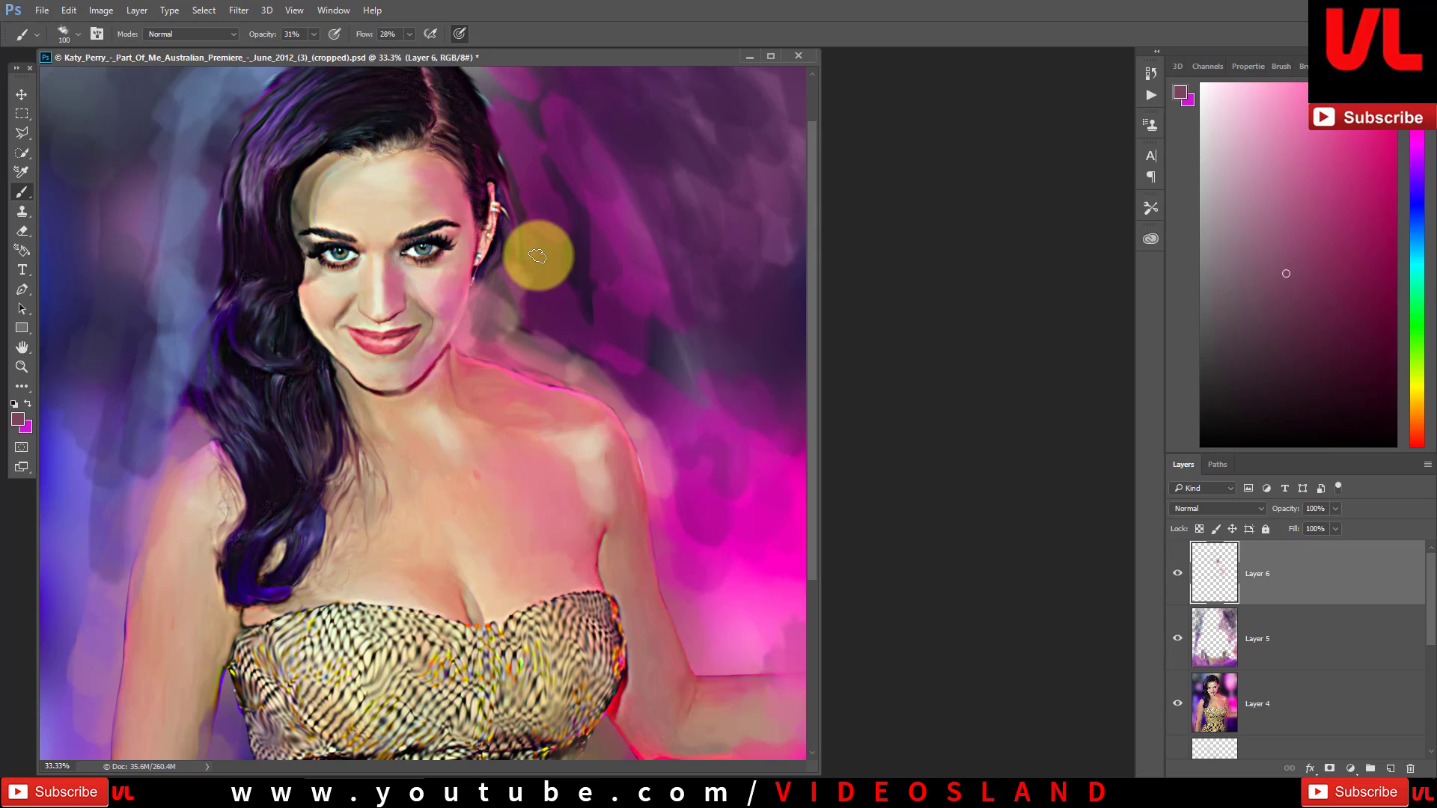
mouse_move(537, 256)
left_mouse_down()
mouse_move(330, 375)
mouse_move(190, 415)
left_mouse_up()
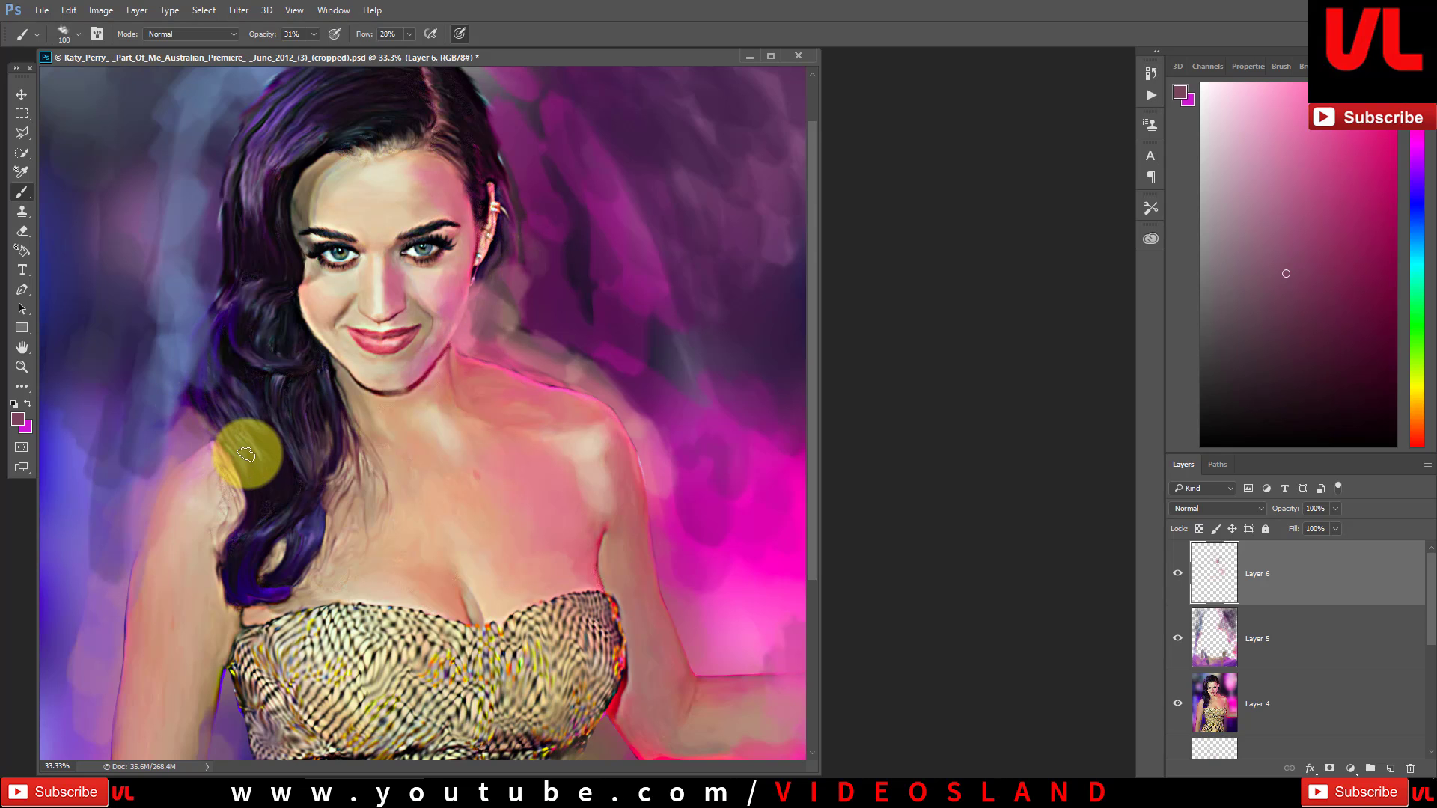
key("ctrl+minus")
key("ctrl+minus")
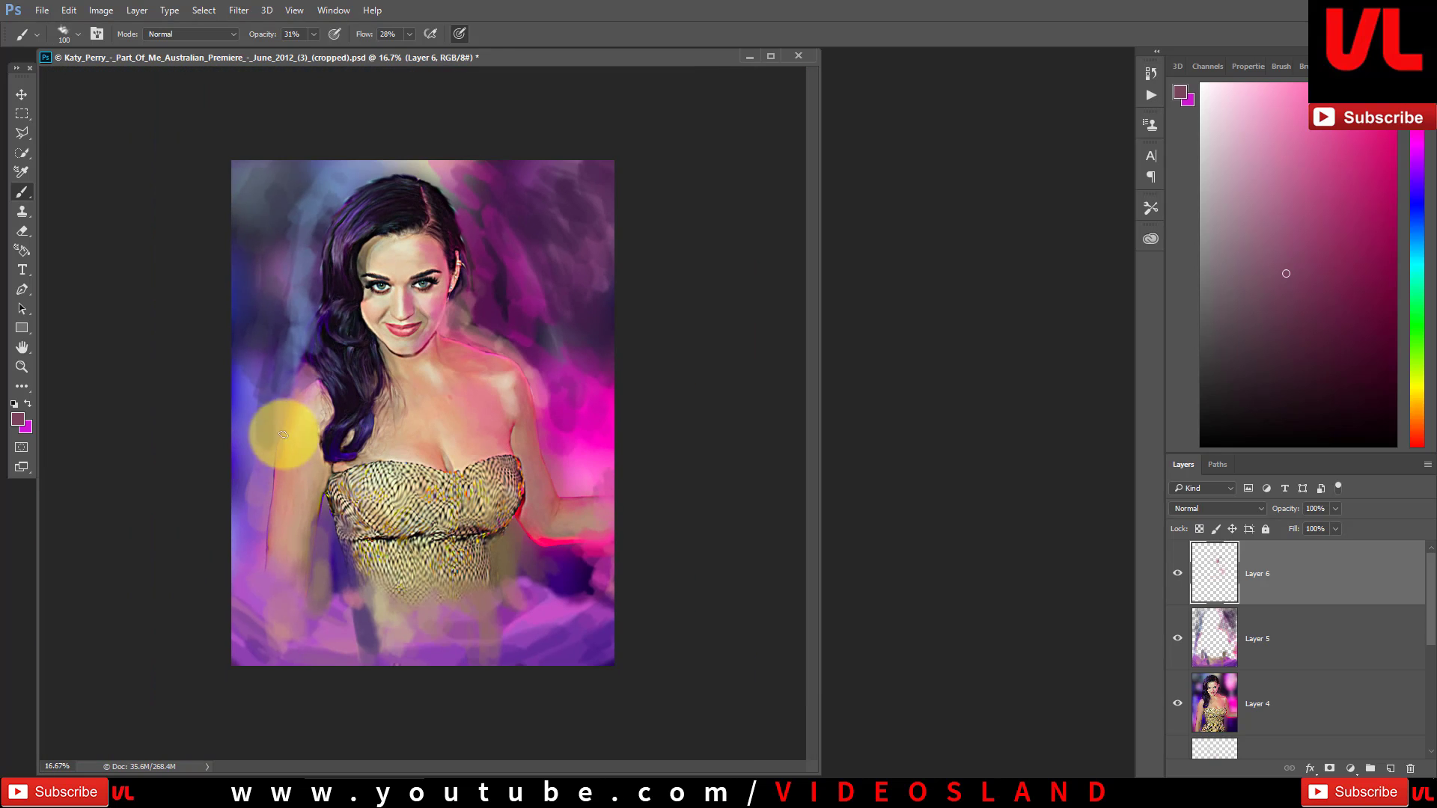
Step: Paint over the left arm, enlarge the brush, and lay soft purple along the lower-left
mouse_move(283, 434)
left_mouse_down()
mouse_move(386, 569)
mouse_move(353, 529)
mouse_move(356, 603)
left_mouse_up()
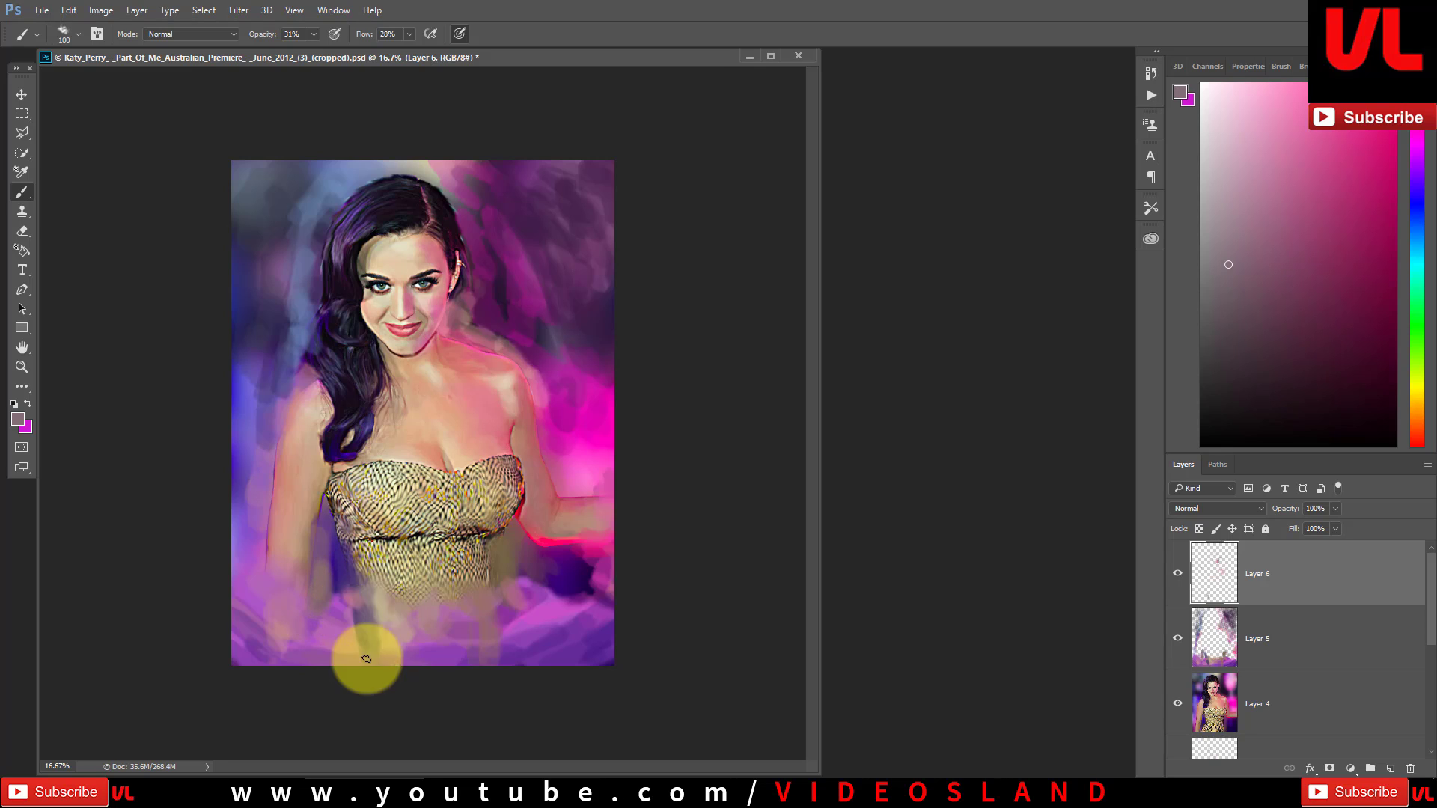
mouse_move(366, 658)
left_mouse_down()
mouse_move(336, 594)
mouse_move(338, 615)
mouse_move(459, 425)
mouse_move(533, 223)
mouse_move(312, 695)
mouse_move(249, 677)
left_mouse_up()
key("bracketright")
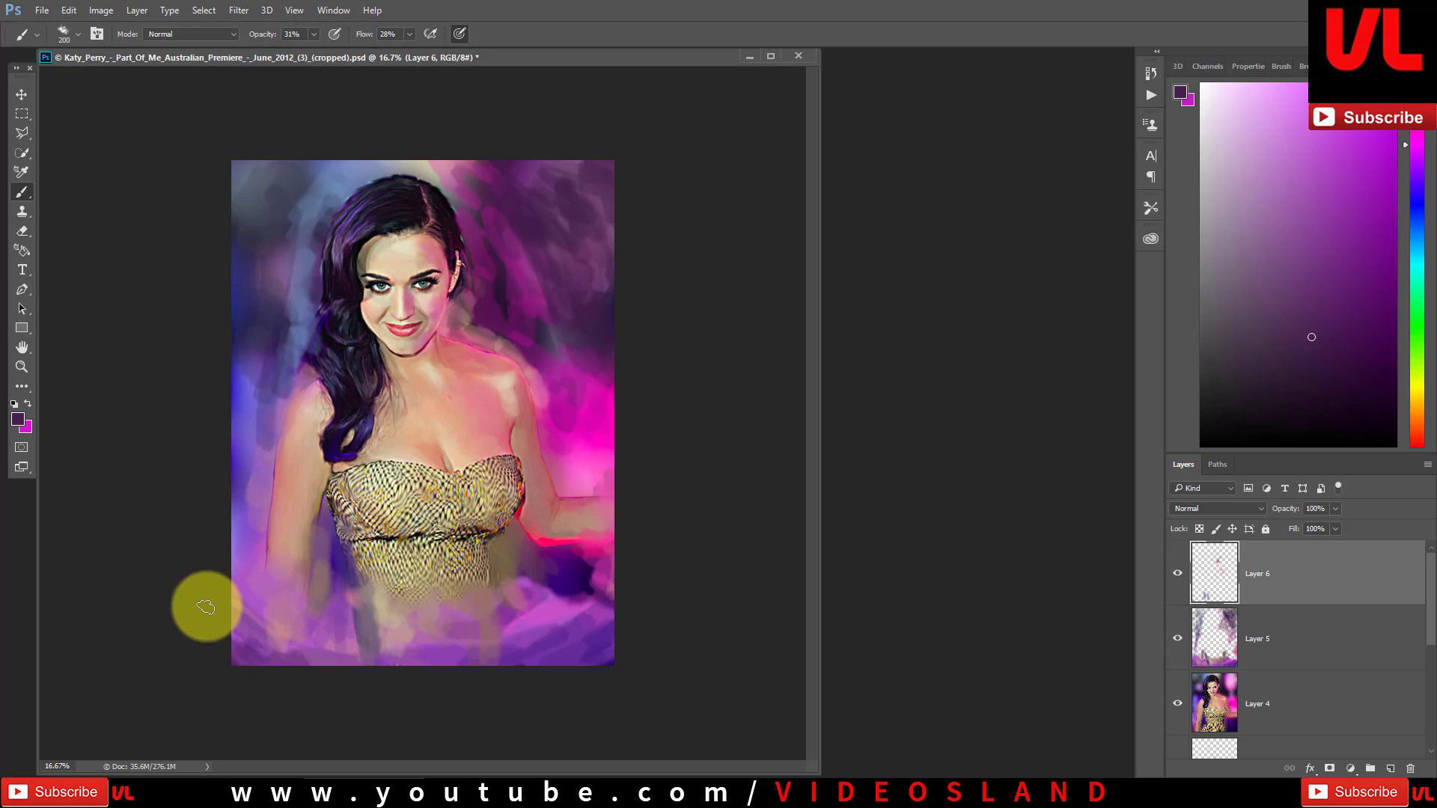
mouse_move(223, 606)
left_mouse_down()
mouse_move(495, 663)
mouse_move(590, 634)
left_mouse_up()
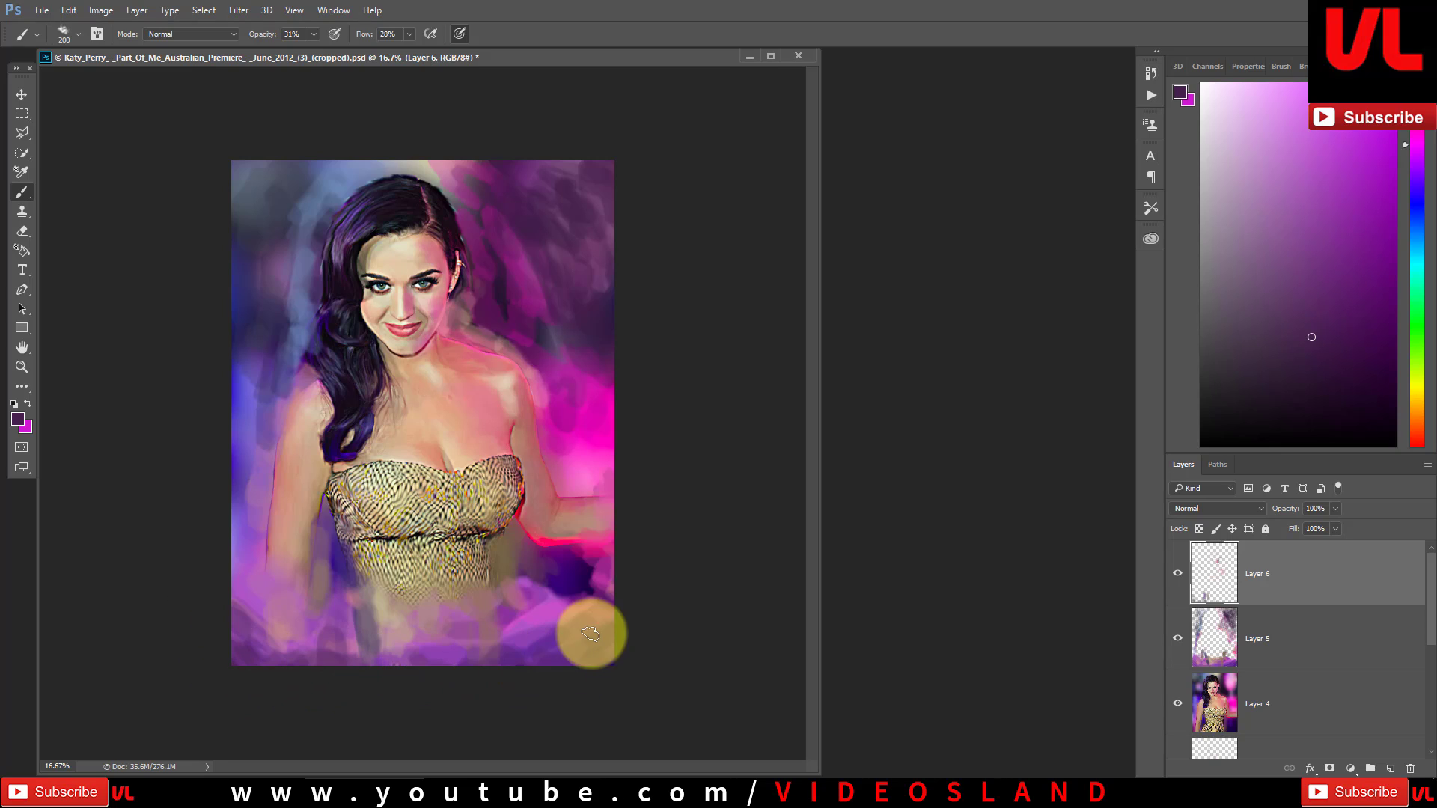
Step: Brush grey and dark brown dress tones along the bottom edge, then stamp visible layers into Layer 7
left_click(471, 572, "alt")
left_click(524, 578, "alt")
left_click(516, 537, "alt")
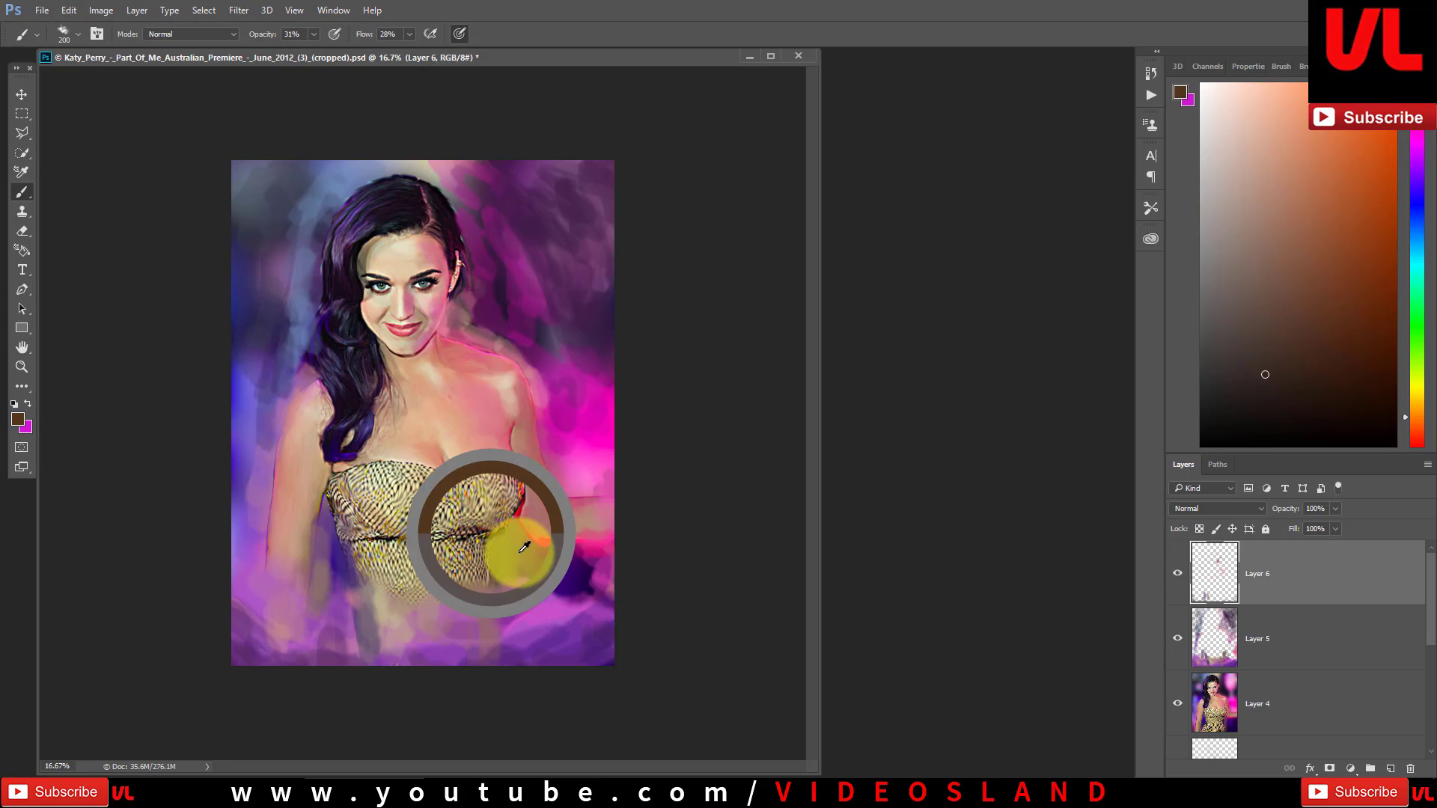
mouse_move(601, 637)
left_mouse_down()
mouse_move(523, 670)
mouse_move(621, 641)
mouse_move(447, 670)
mouse_move(545, 658)
mouse_move(340, 664)
mouse_move(201, 639)
mouse_move(231, 638)
mouse_move(272, 590)
left_mouse_up()
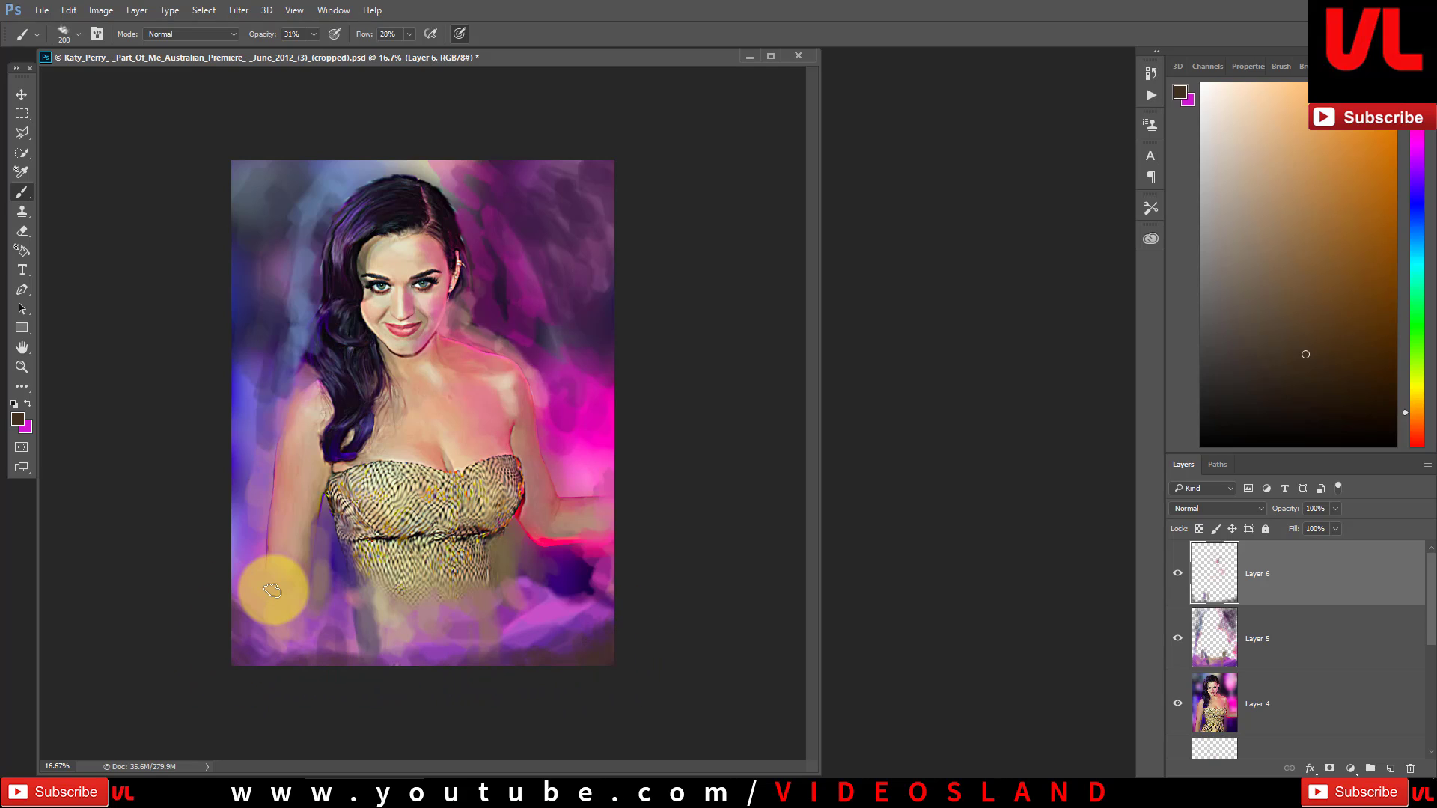
key("ctrl+shift+alt+e")
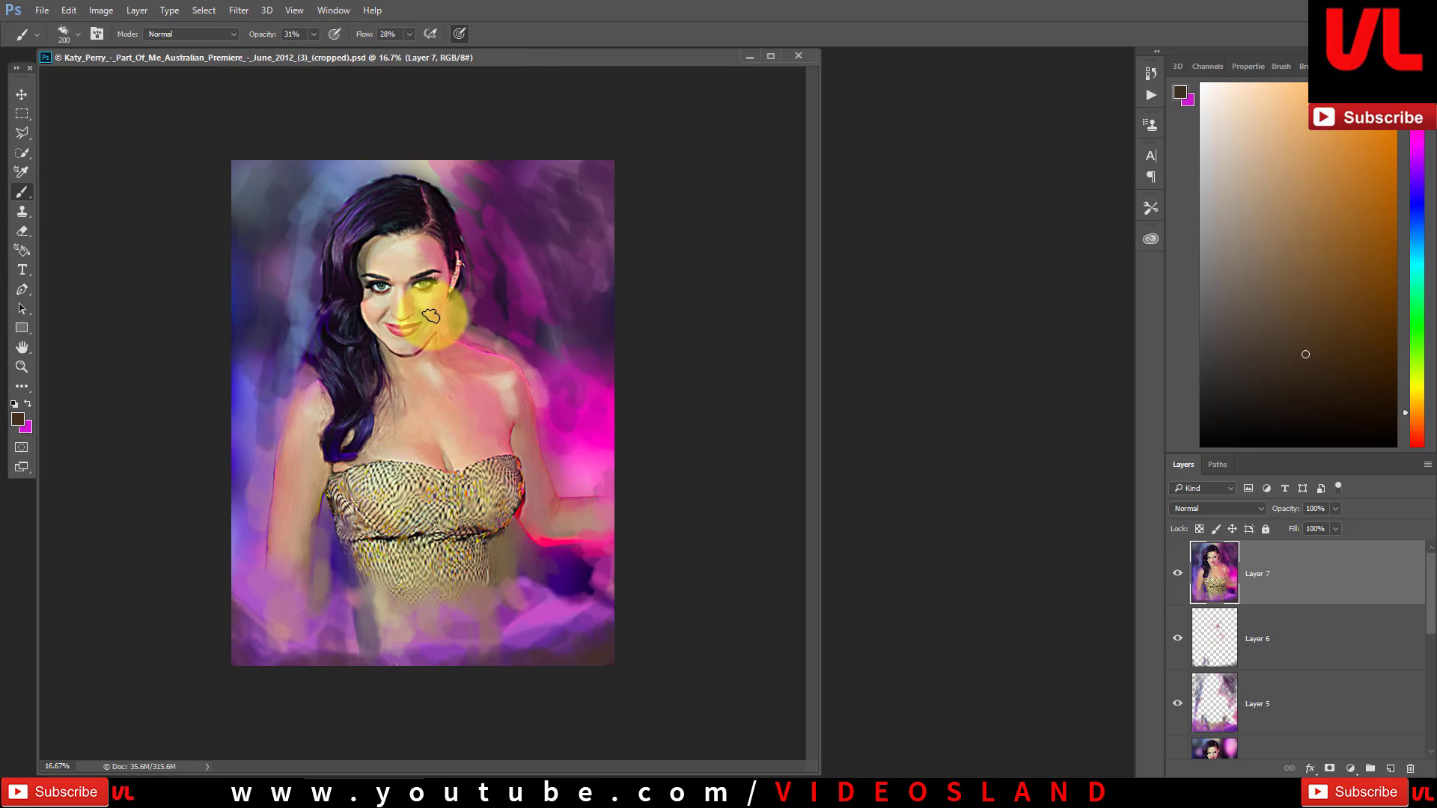
left_click(1309, 775)
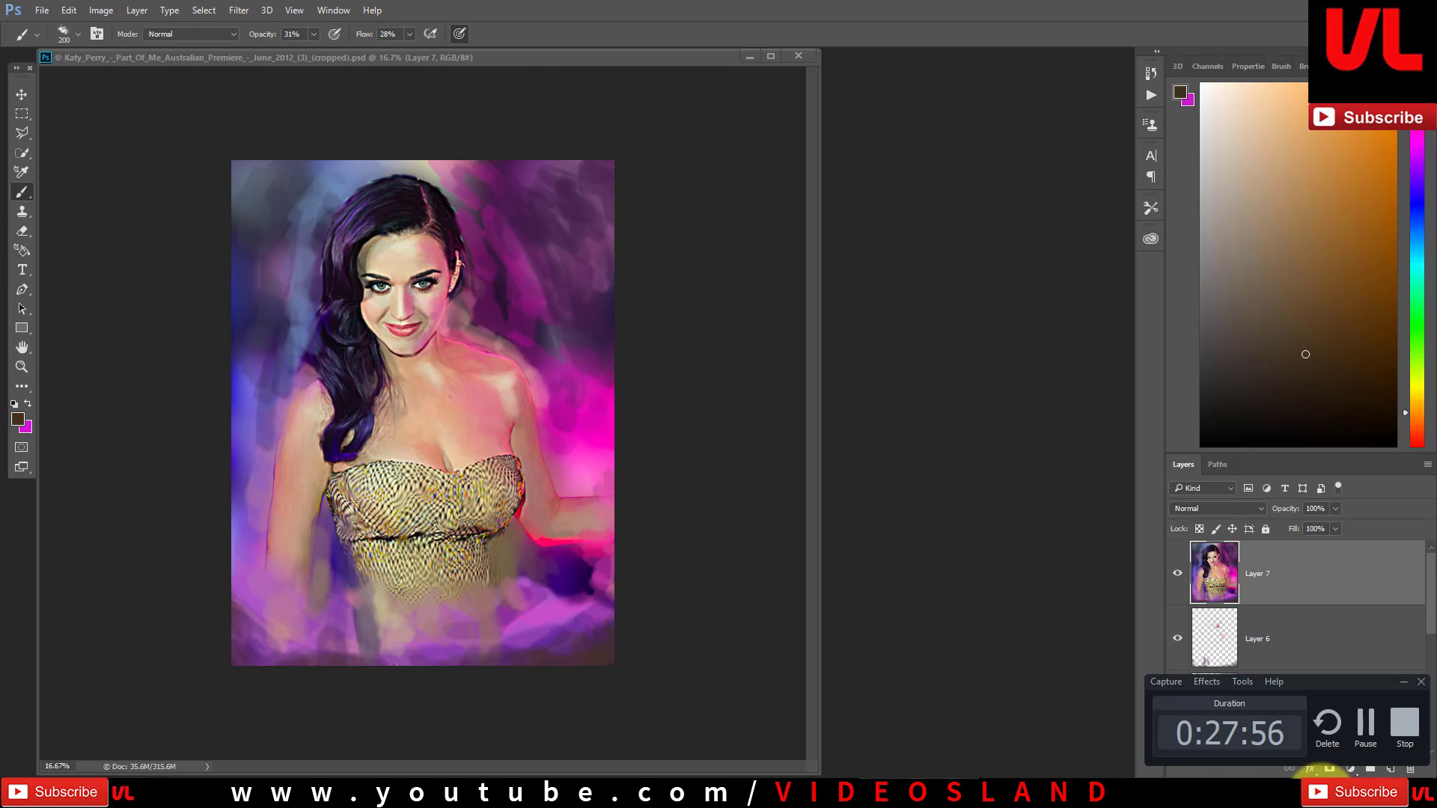